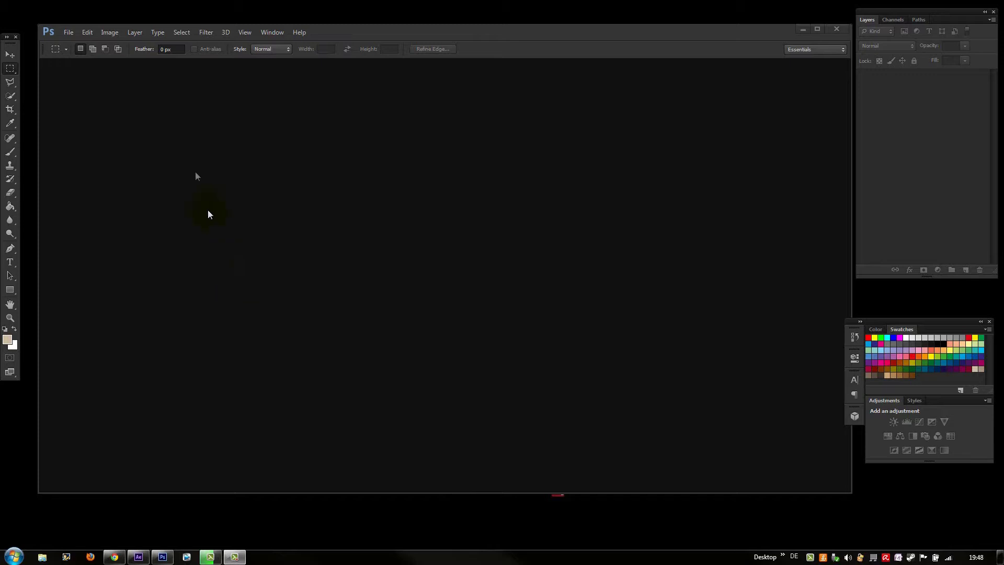
Open the File menu in the empty Photoshop workspace
click(68, 33)
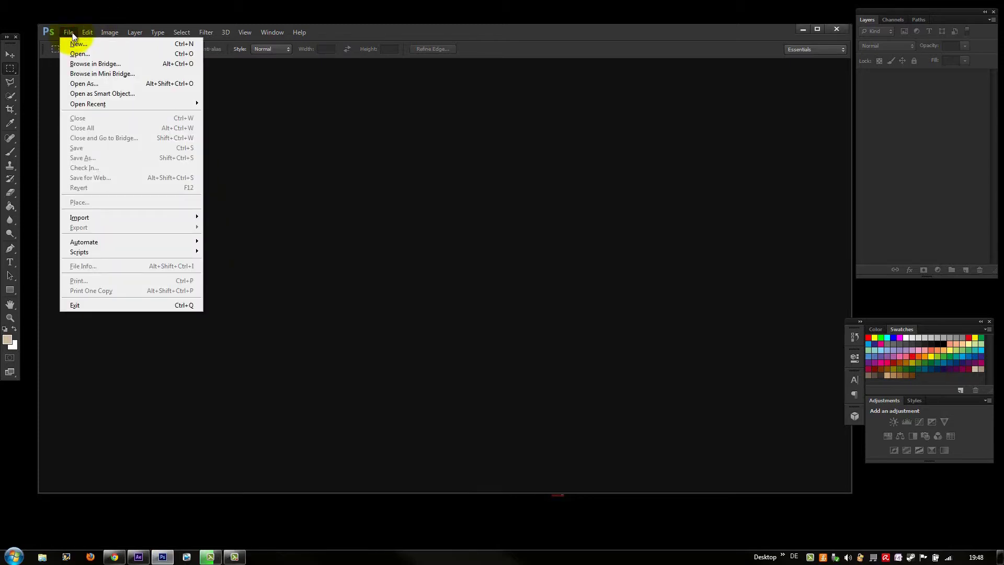
Create a new 1920×1080 white document
click(76, 42)
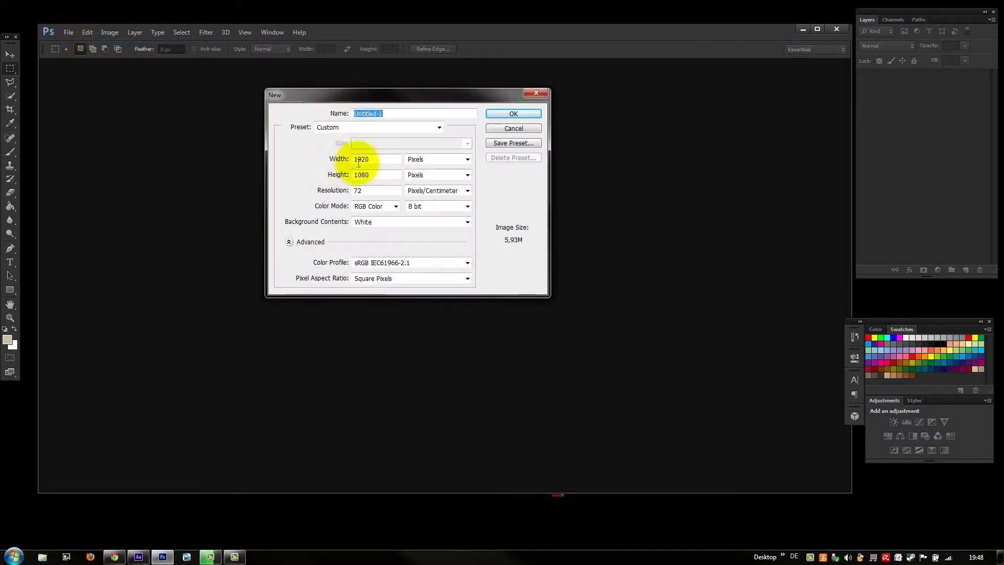
double_click(377, 159)
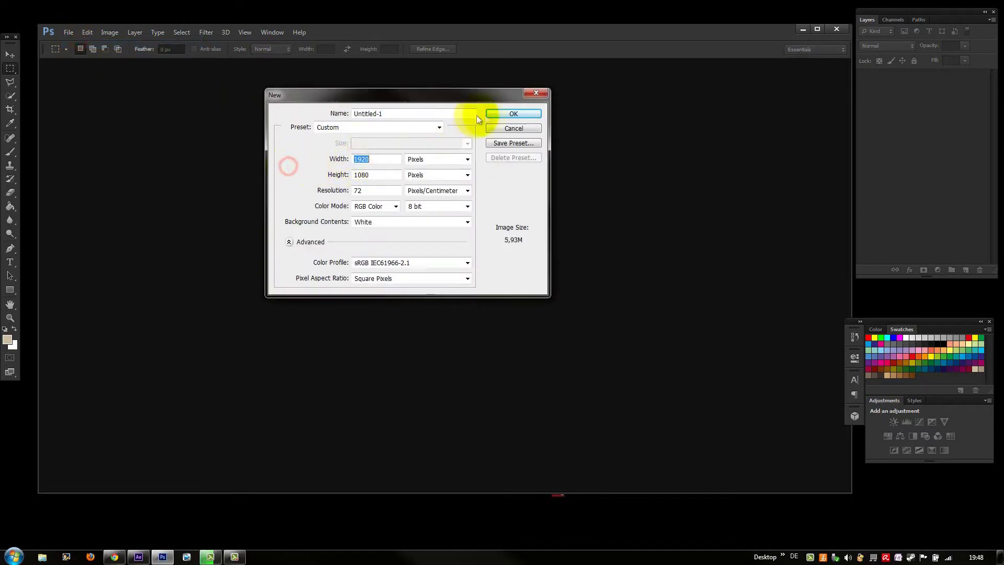
click(503, 114)
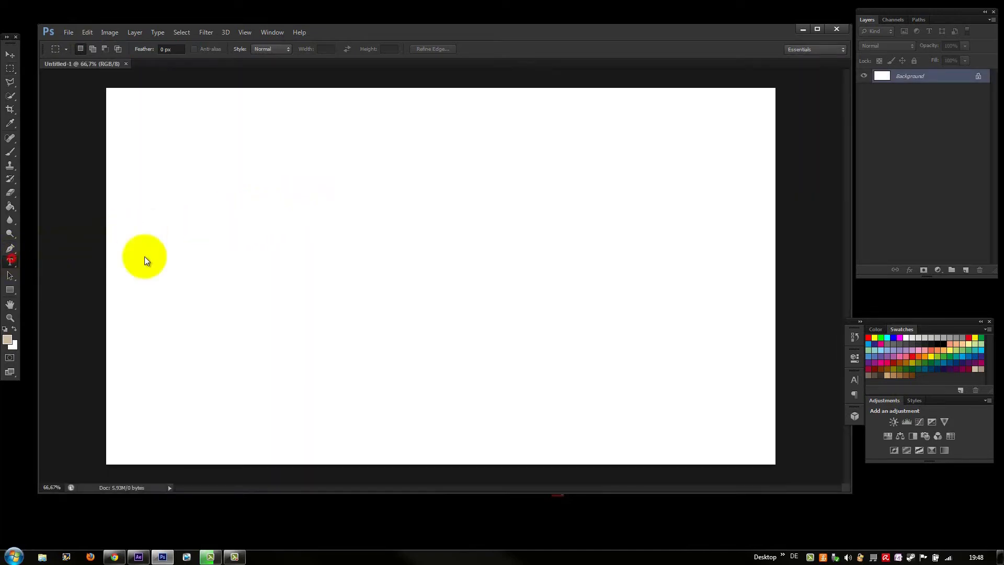
Type the title 'Harry Potter' on the canvas, reposition it, commit it, and select its layer
click(392, 251)
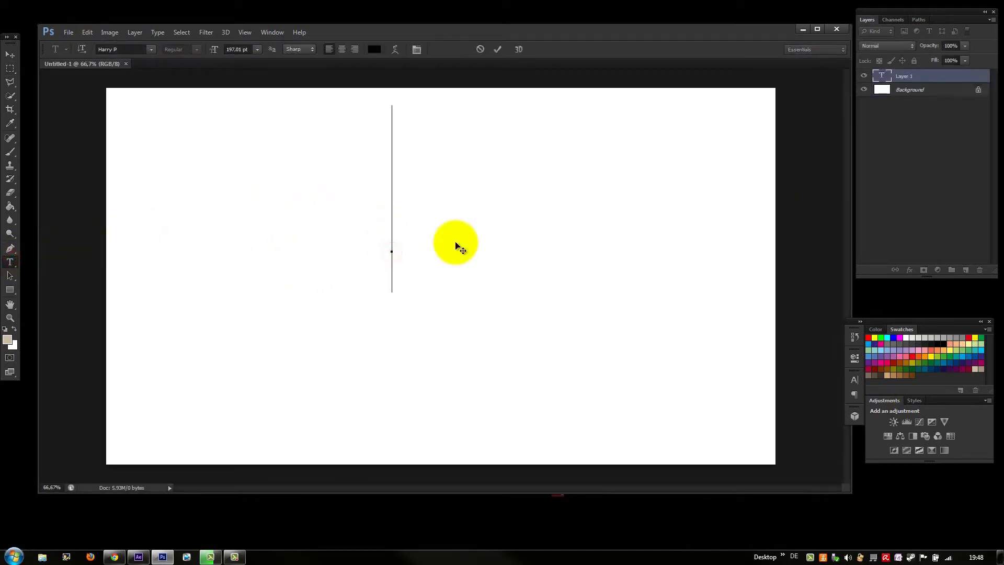
key(Caps_Lock)
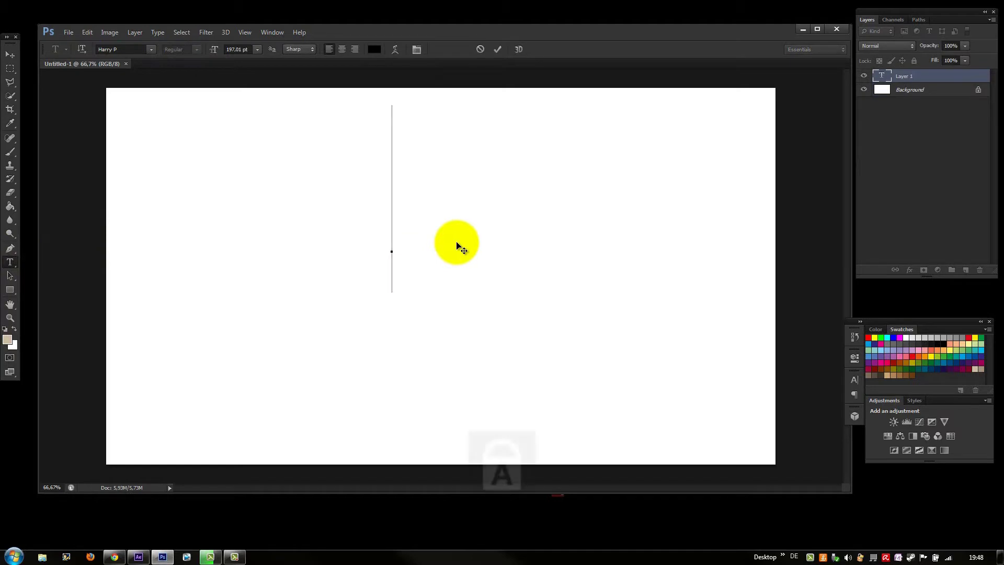
text(Harry )
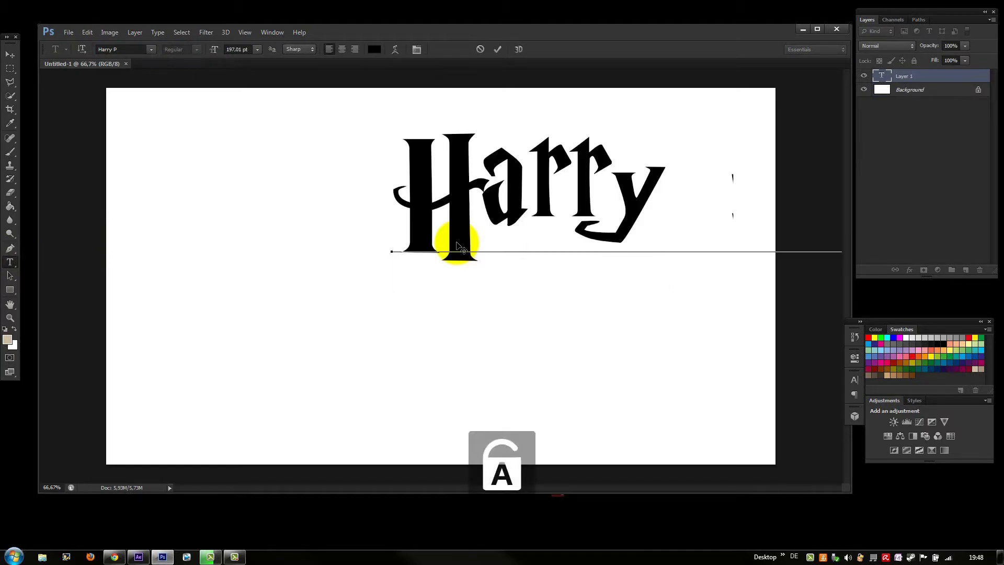
text(P)
click(577, 318)
drag(375, 360, 327, 387)
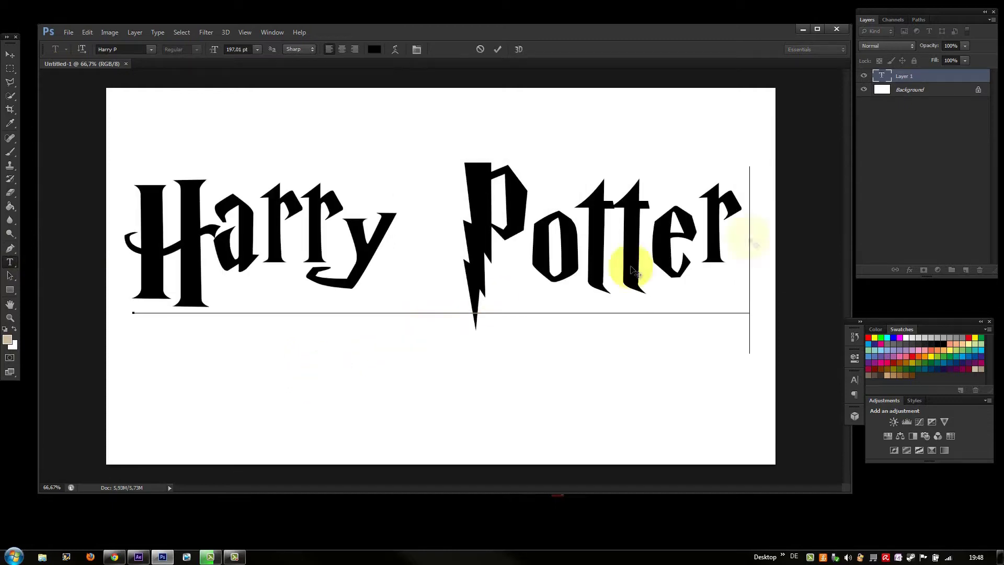
click(893, 204)
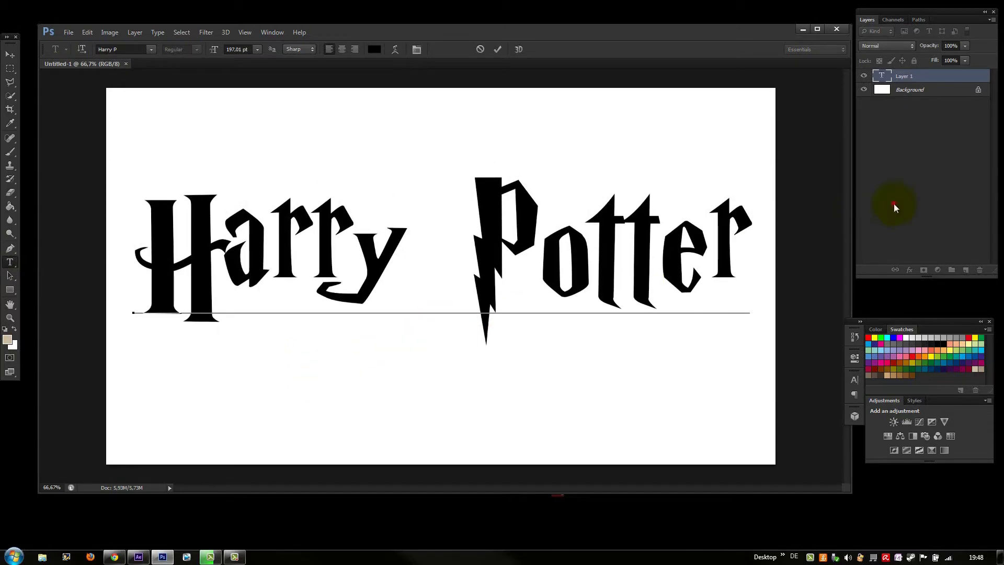
click(952, 79)
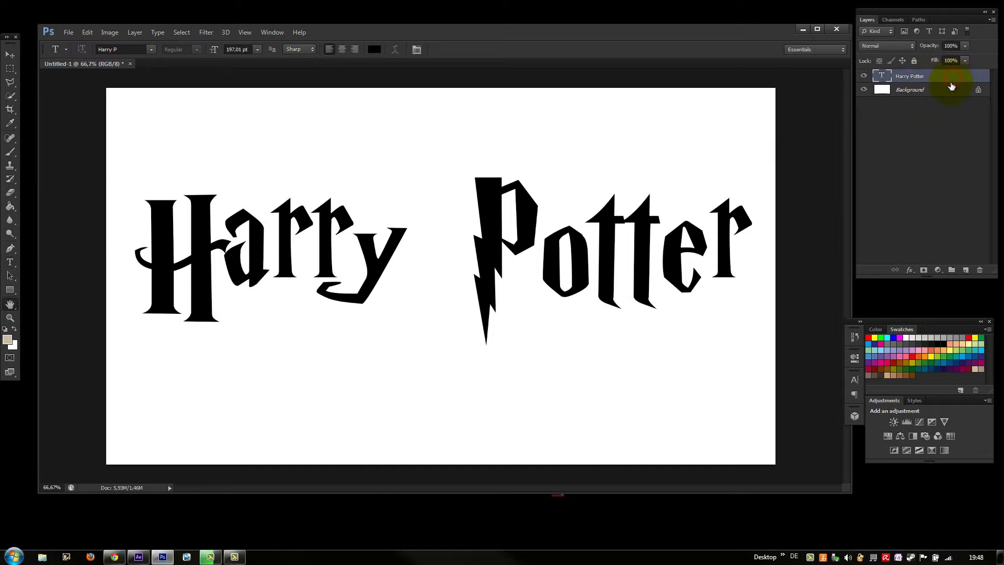
Enable Bevel & Emboss on the title layer with the Chisel Hard technique
double_click(951, 80)
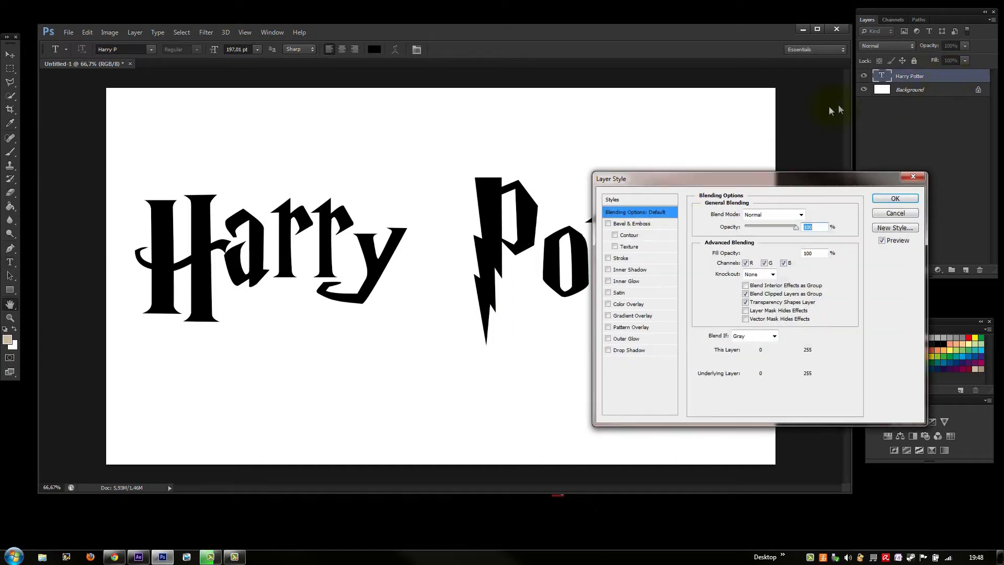
click(608, 224)
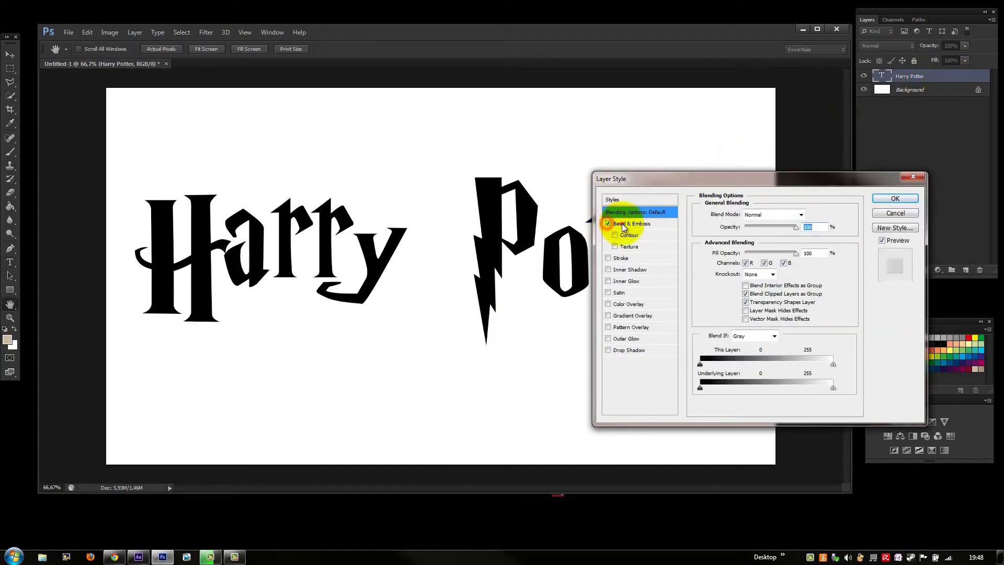
click(759, 228)
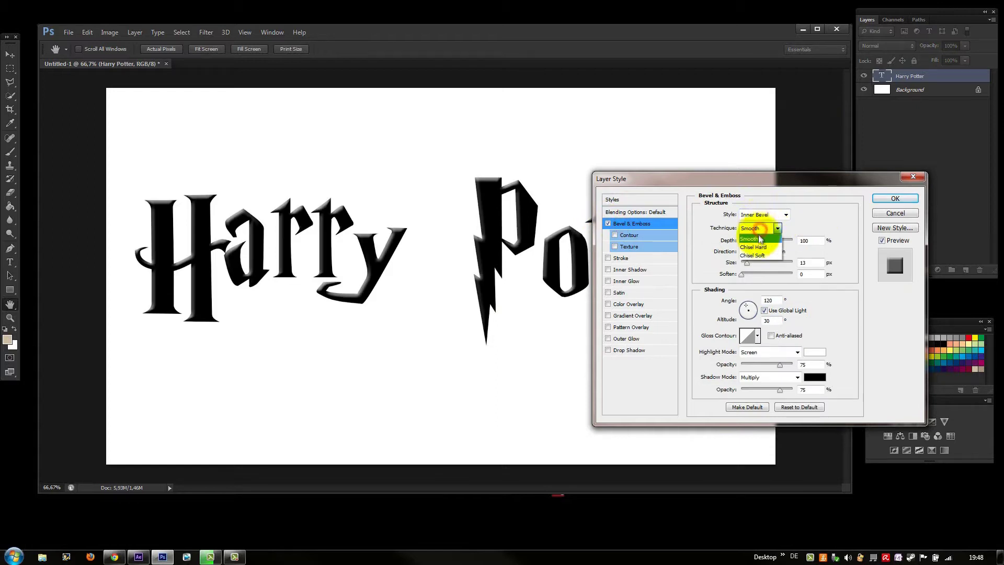
click(766, 247)
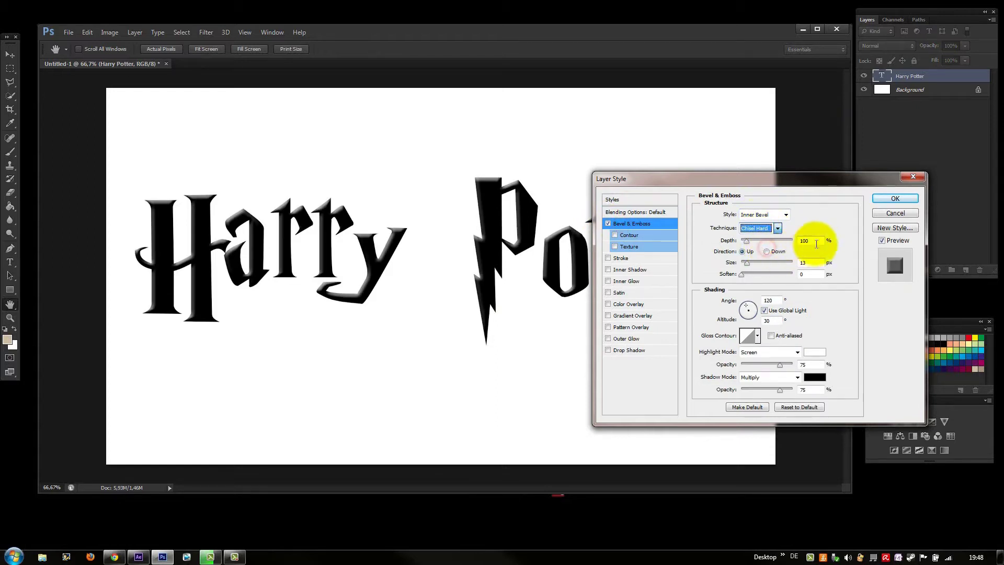
Set bevel Depth 90, Size 200, Angle 40° and Altitude 40°
click(811, 240)
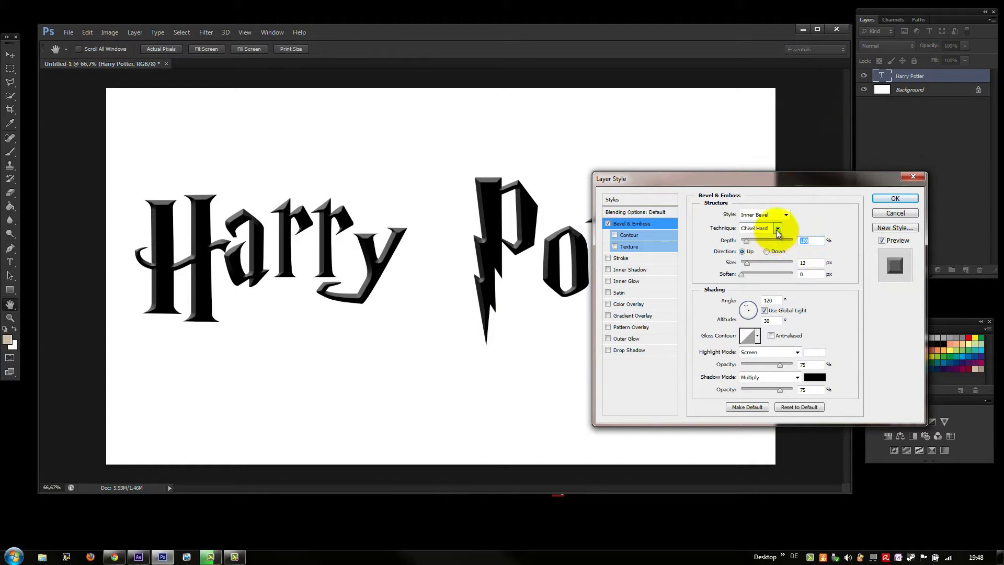
text(90)
click(811, 263)
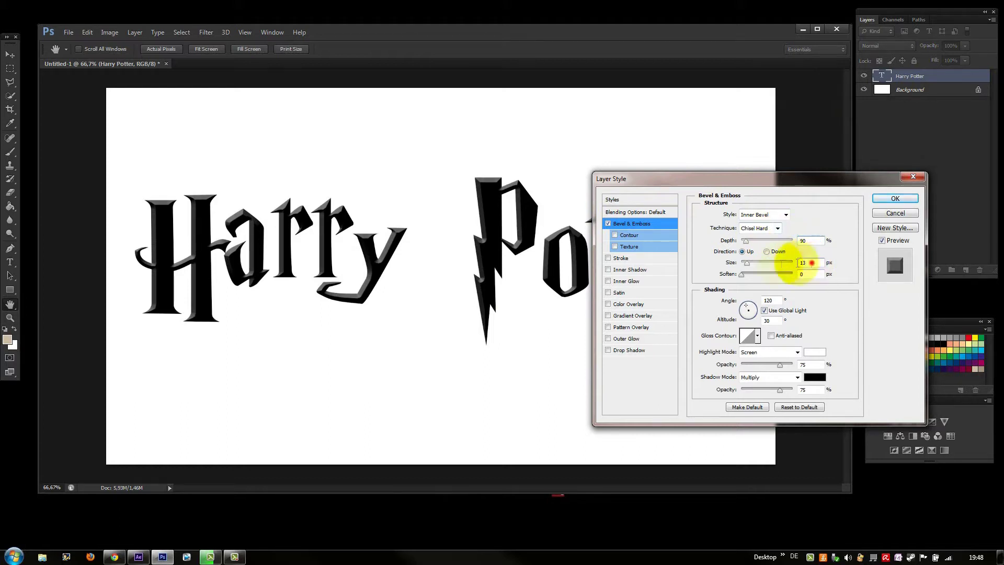
text(40)
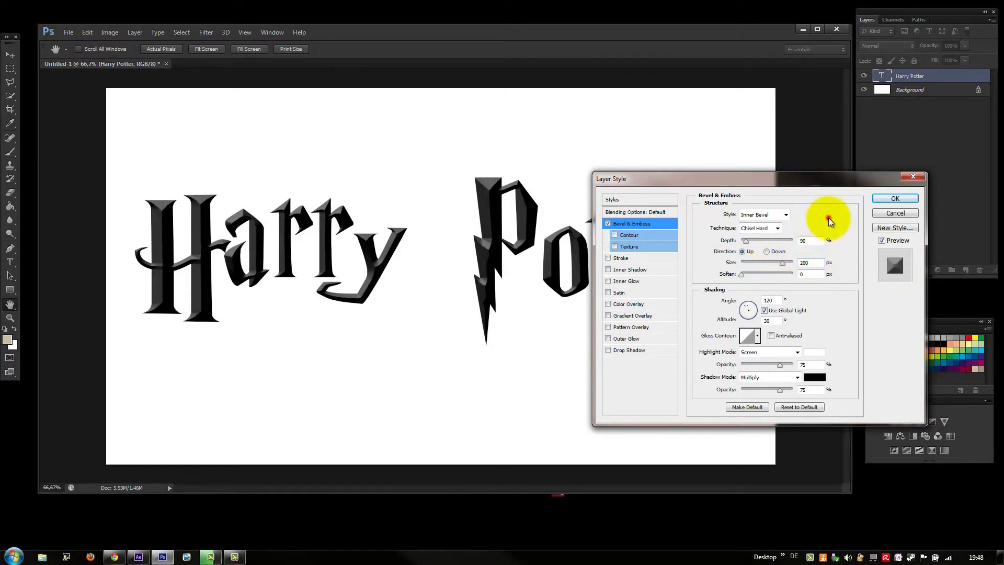
click(772, 300)
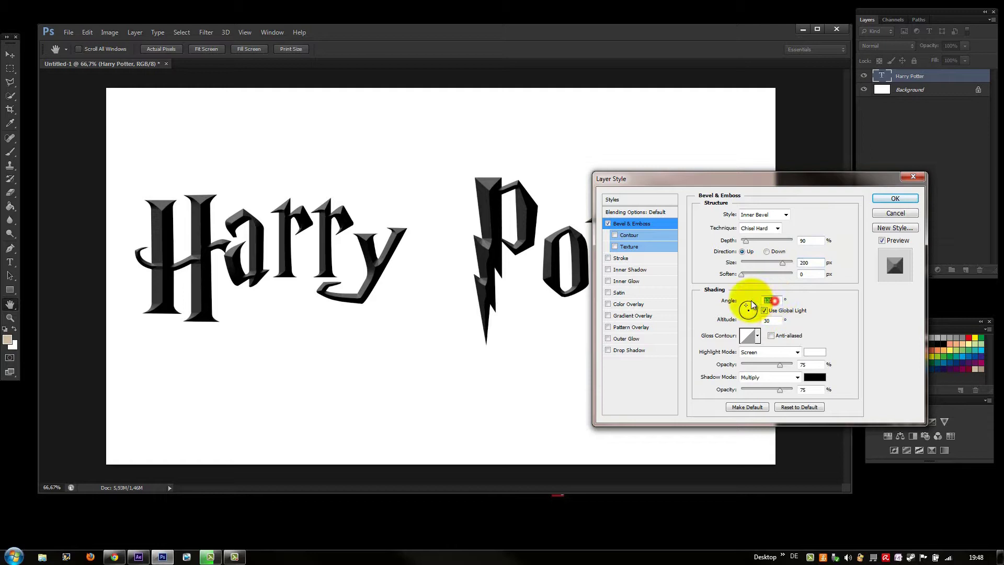
text(40)
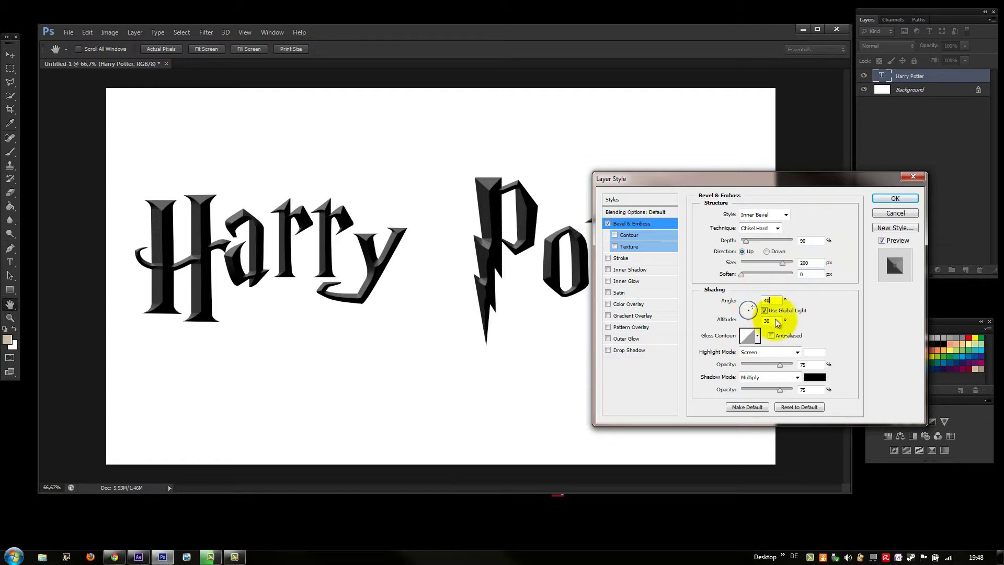
click(766, 321)
text(40)
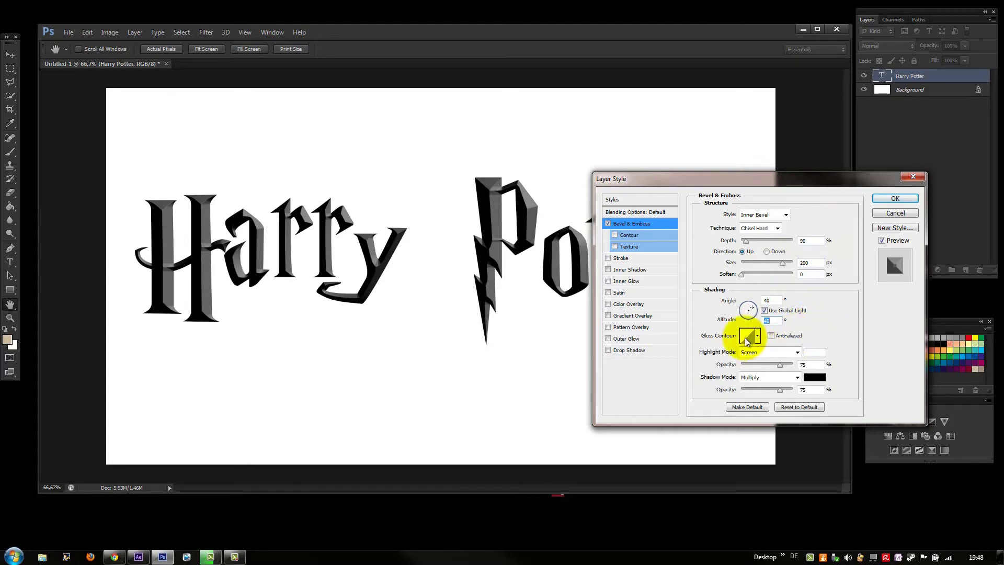
Apply a cone gloss contour, add a curve point at input 24 / output 51, and anti-alias it
click(758, 337)
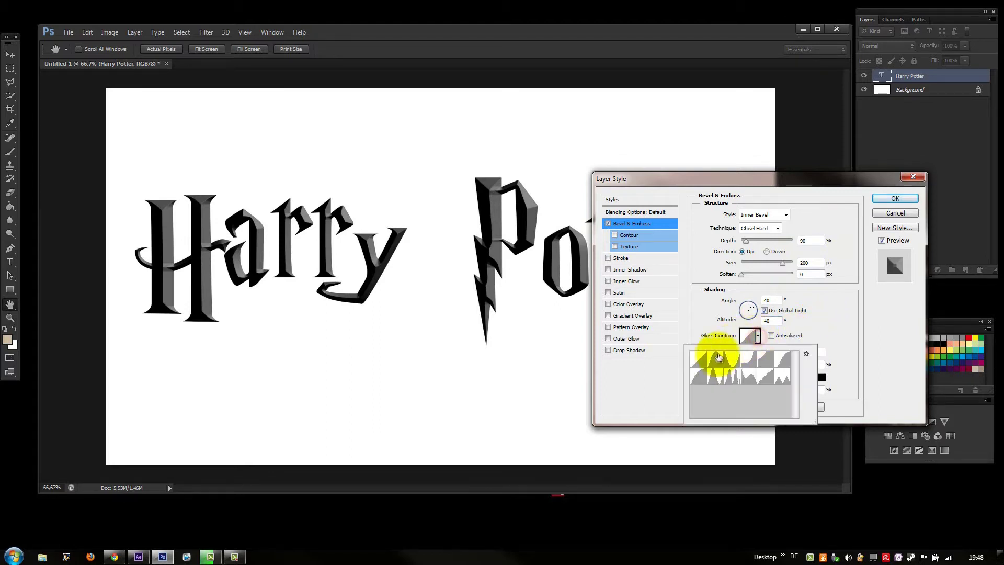
click(715, 360)
click(821, 332)
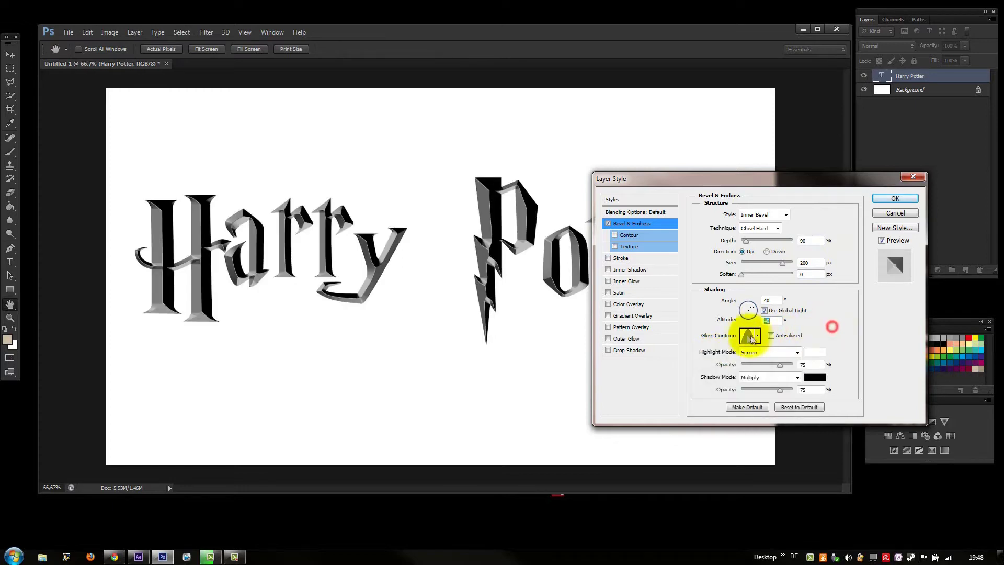
click(749, 335)
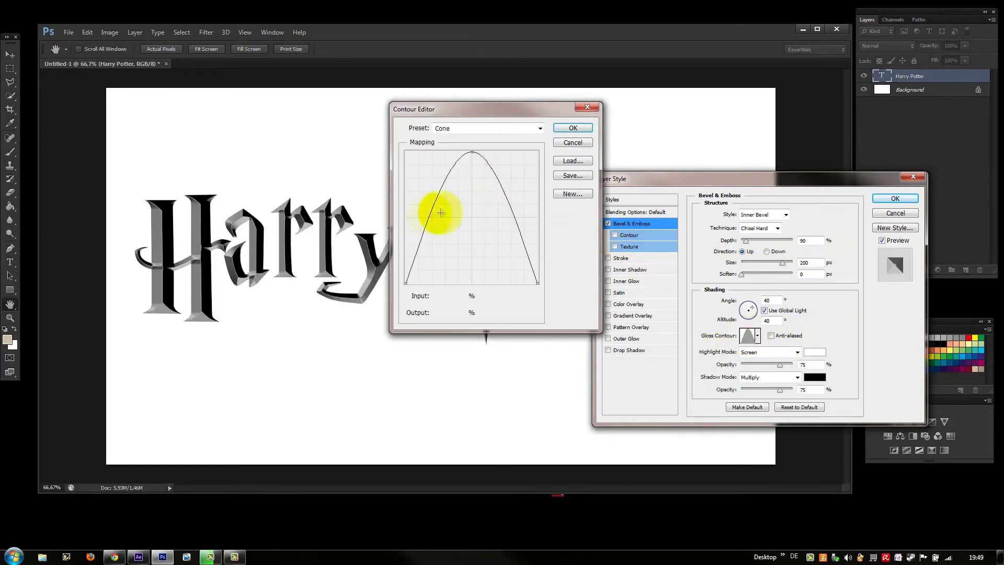
drag(430, 214, 438, 217)
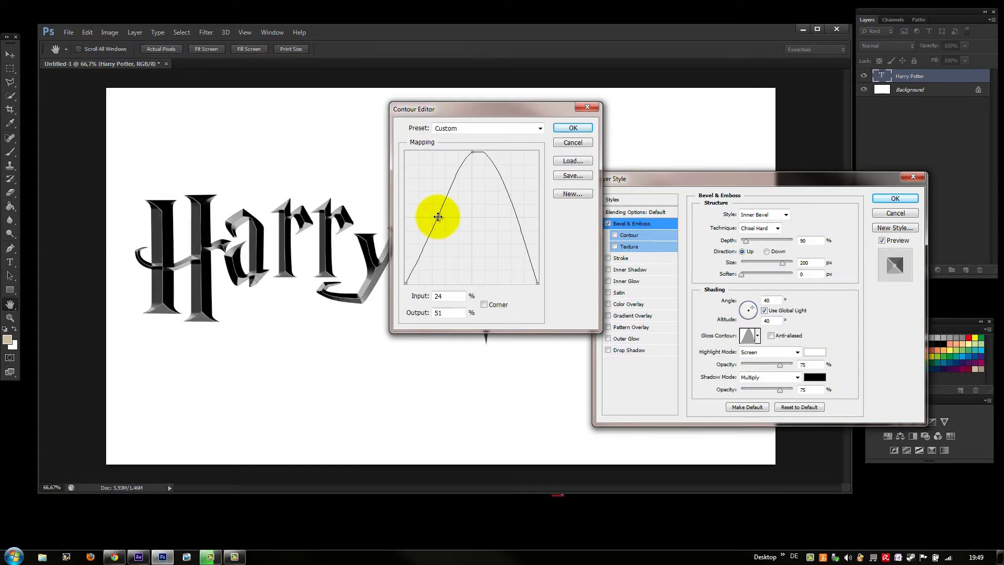
click(567, 129)
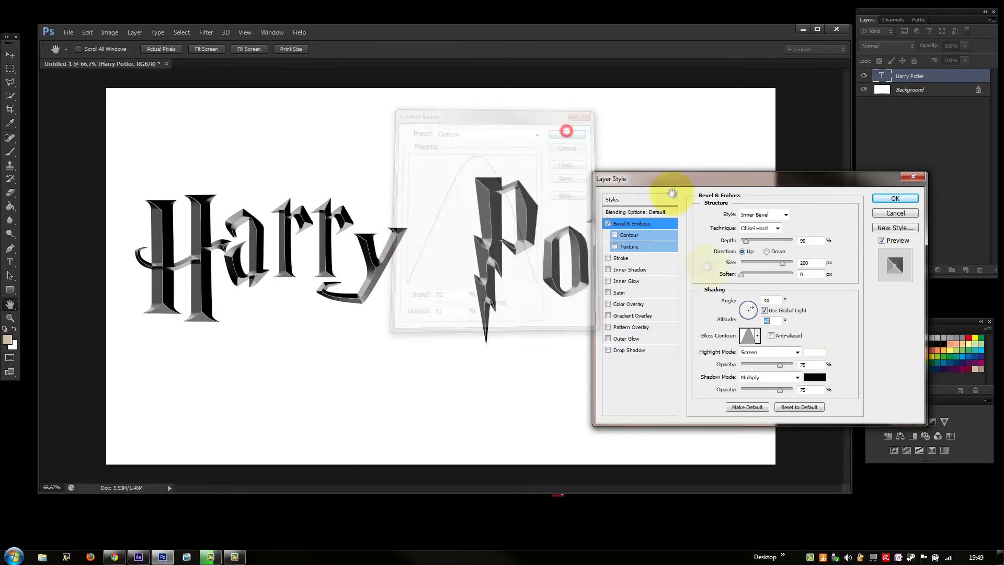
click(770, 337)
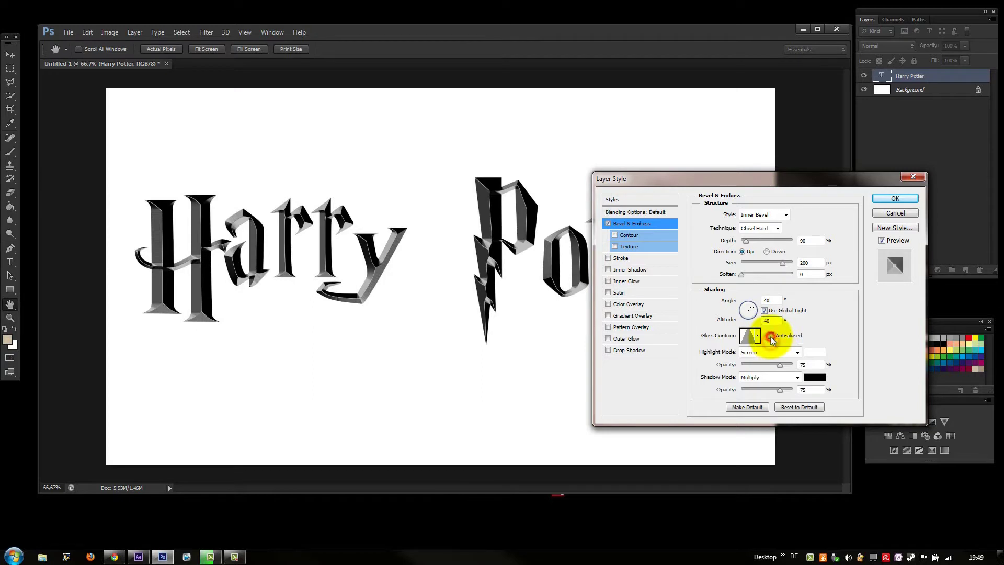
Set shadow mode to Linear Burn, highlight and shadow opacity to 100%, and enable Contour
click(834, 320)
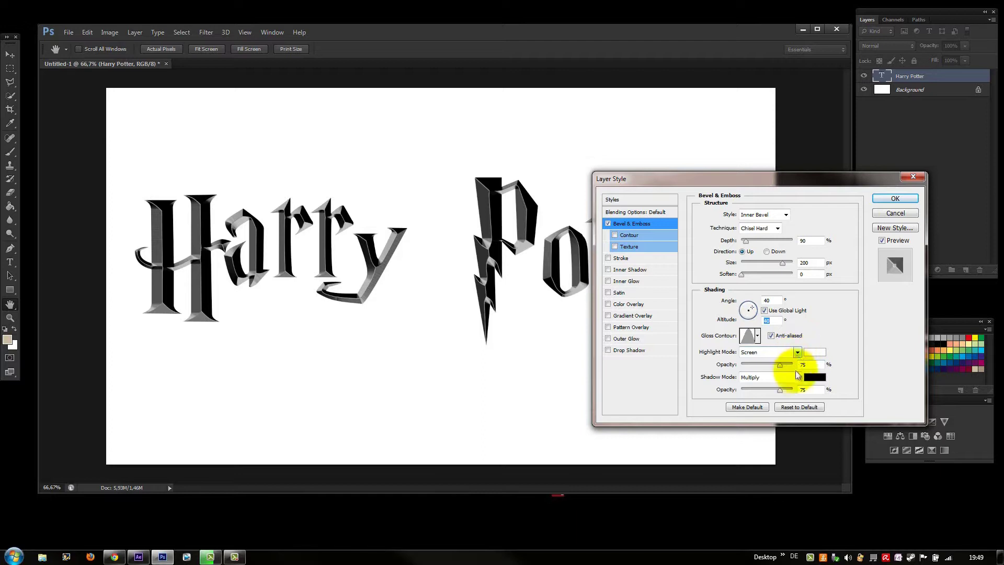
click(798, 378)
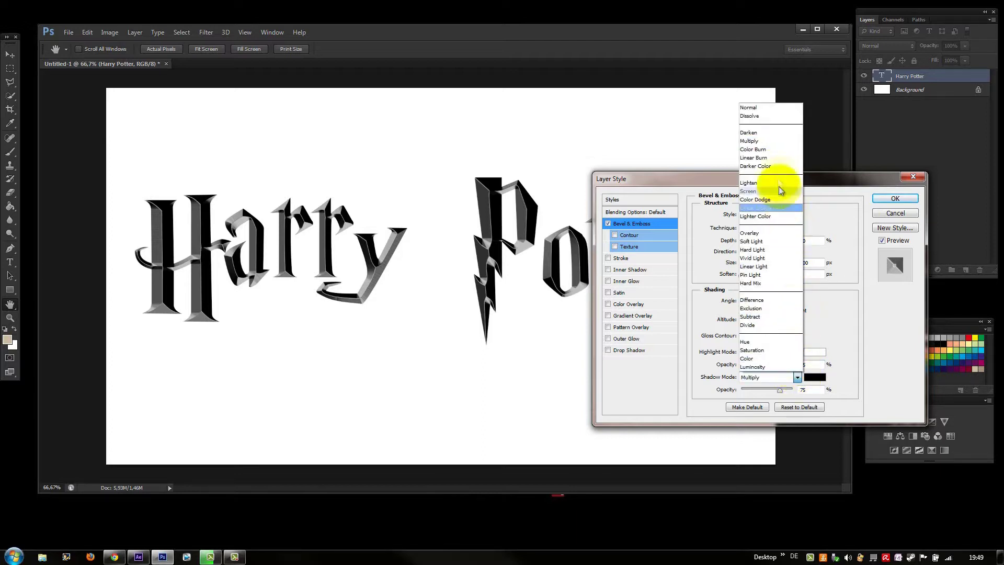
click(764, 157)
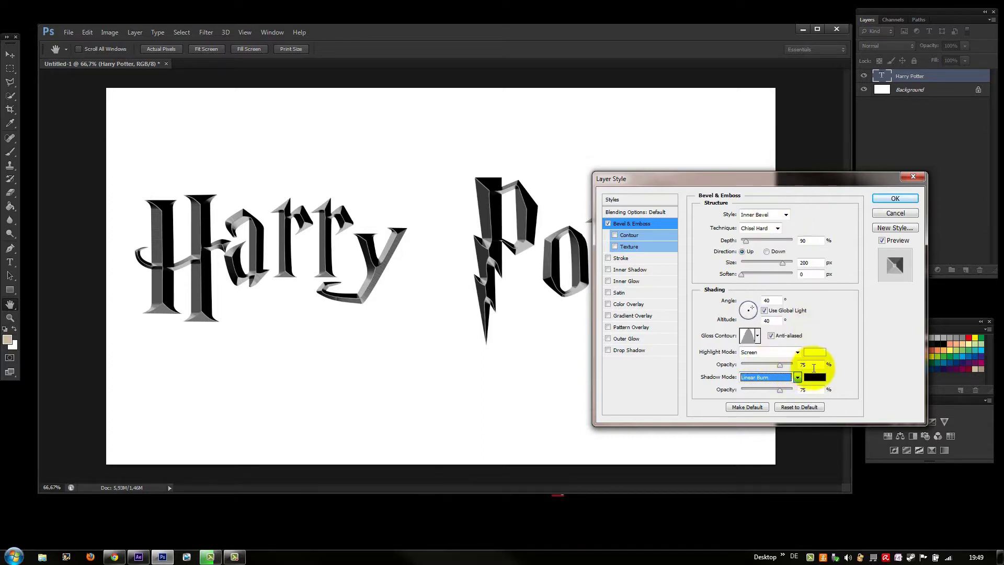
click(808, 364)
text(100)
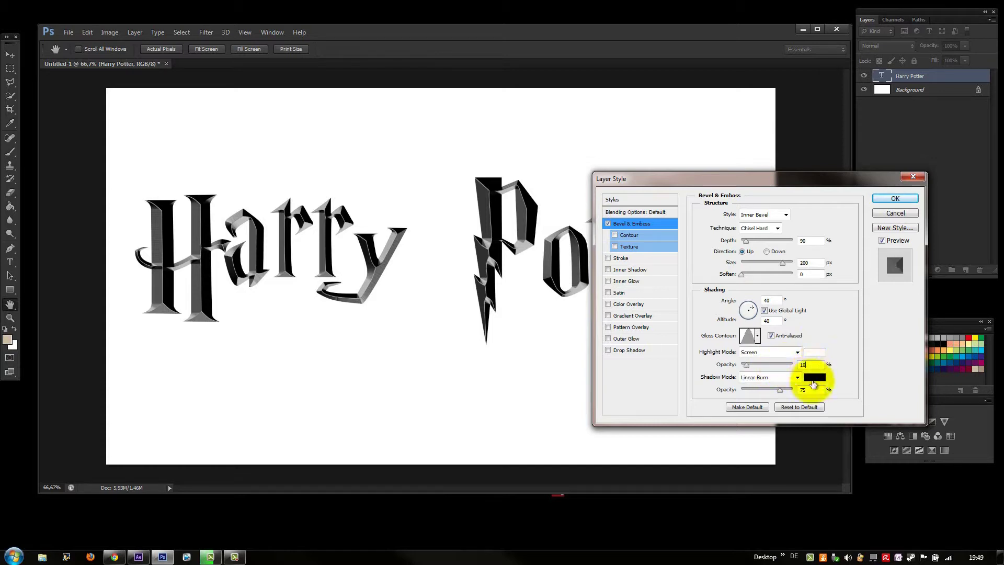
click(811, 390)
text(100)
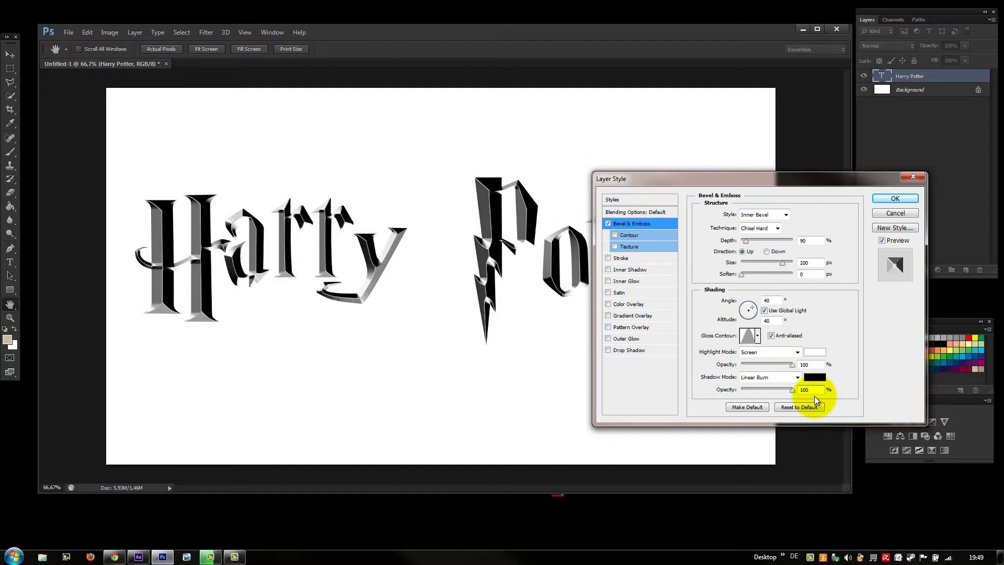
click(633, 236)
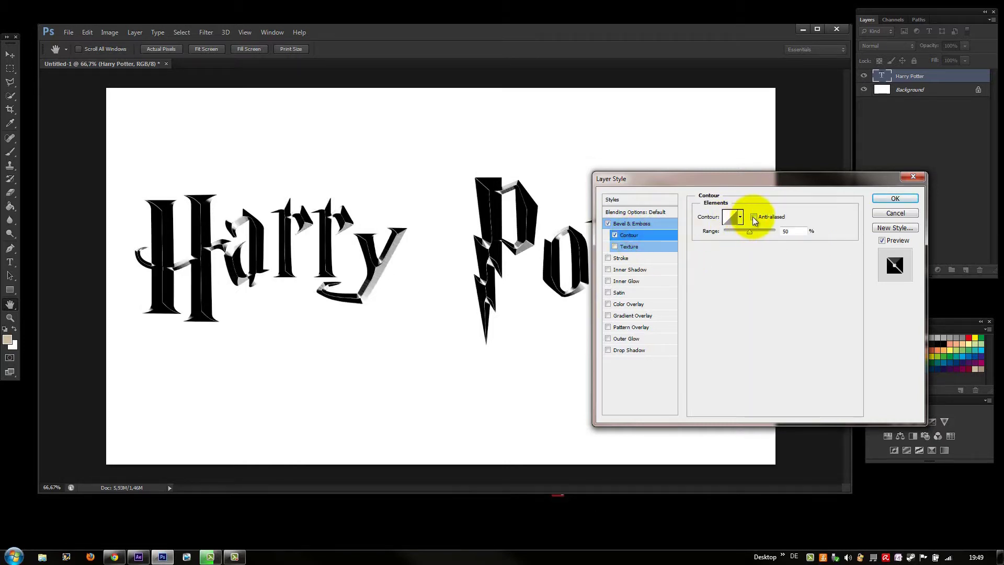
Tick Anti-aliased on the bevel Contour and set its Range to 45%
click(753, 217)
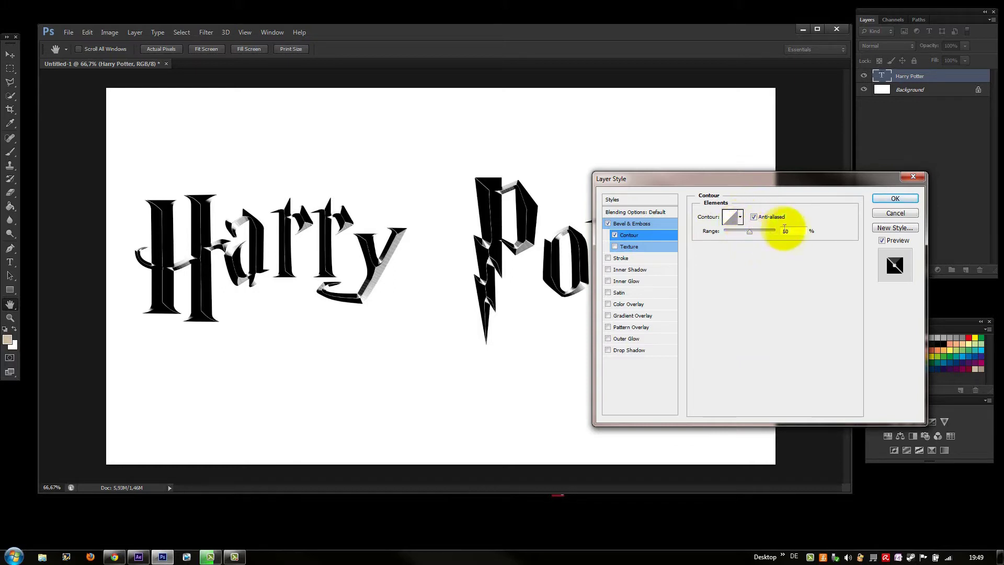
click(794, 231)
text(45)
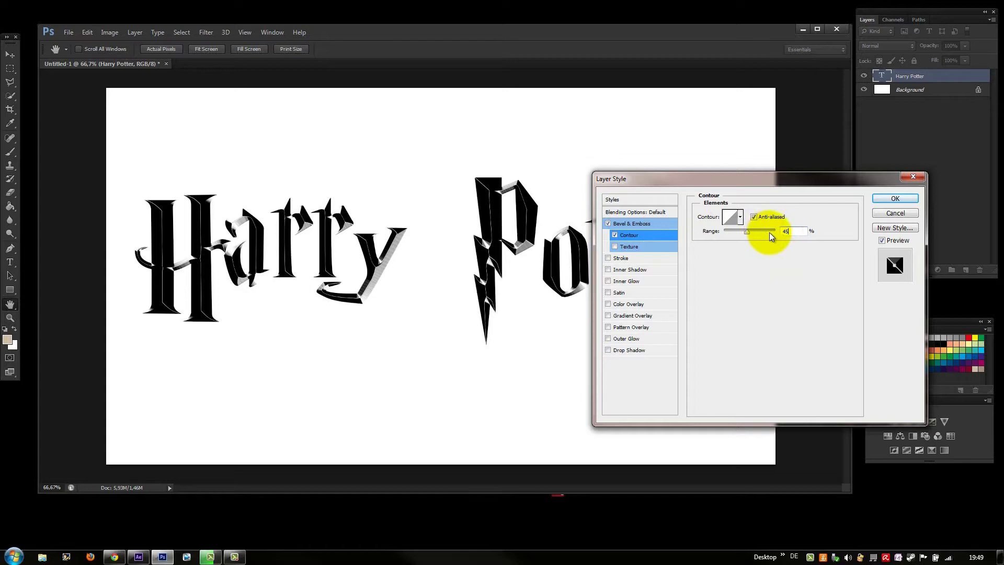
click(716, 286)
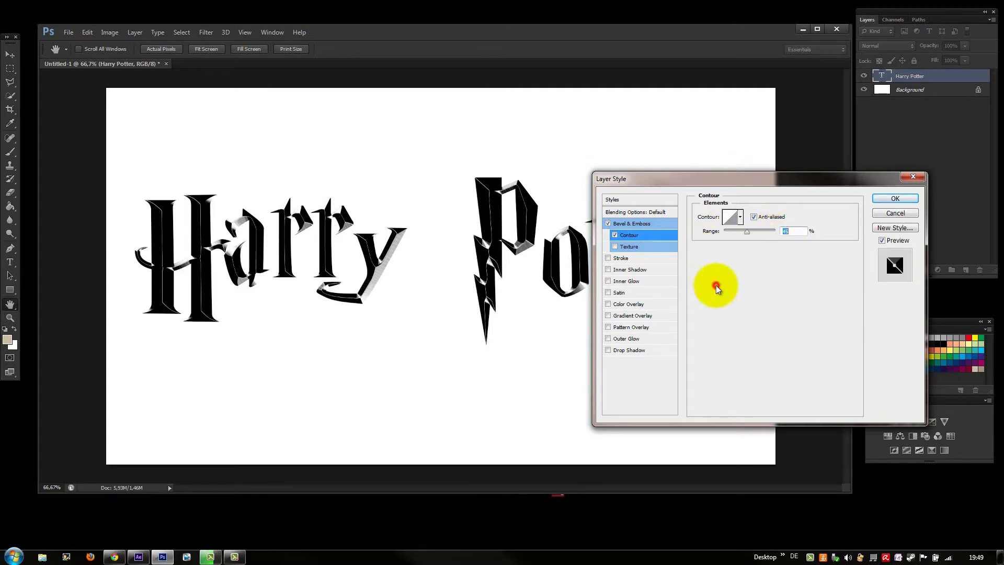
click(641, 225)
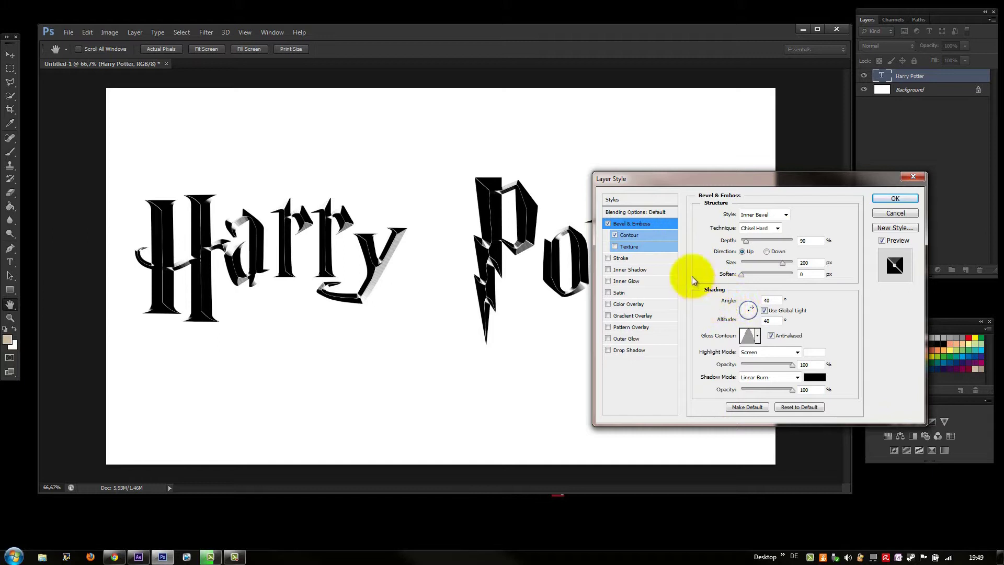
Enable Texture with the light grey Rock Patterns pattern at 39% scale and +13 depth
click(630, 247)
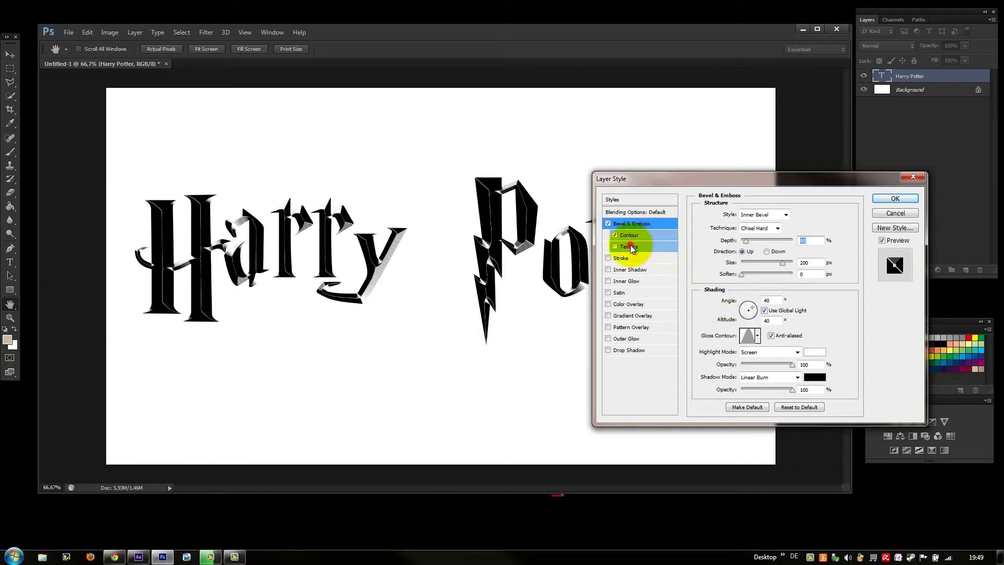
click(752, 224)
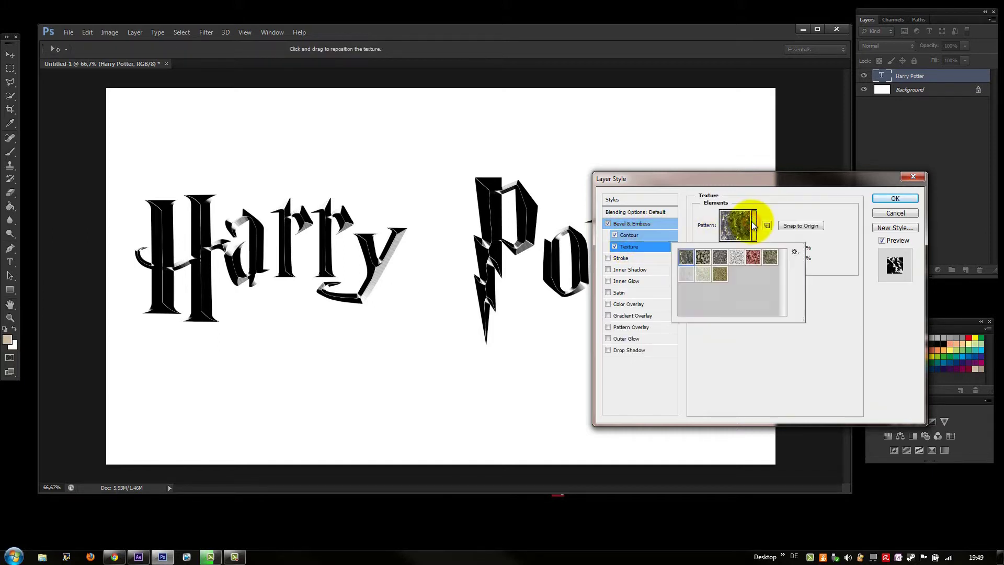
click(794, 254)
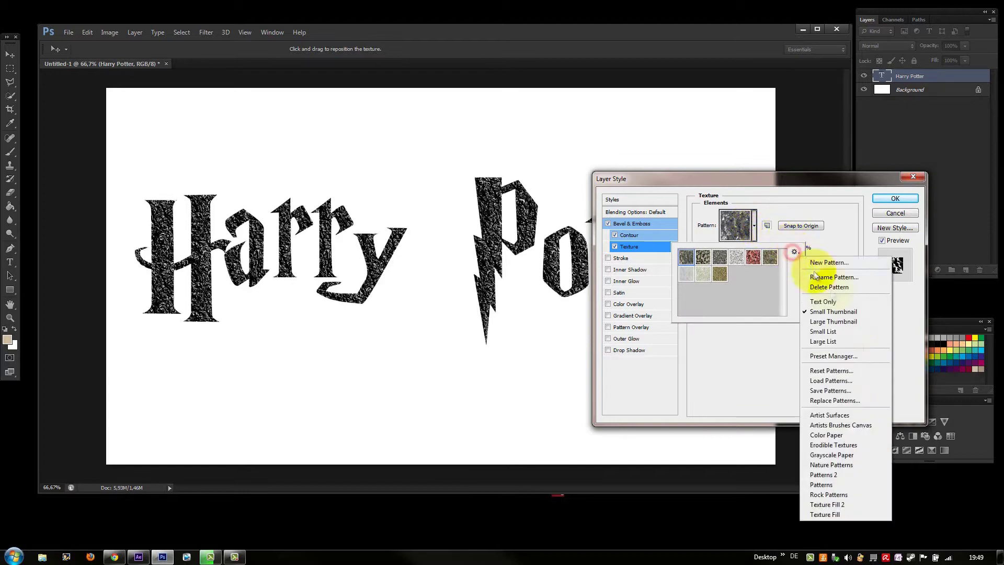
click(848, 495)
click(421, 212)
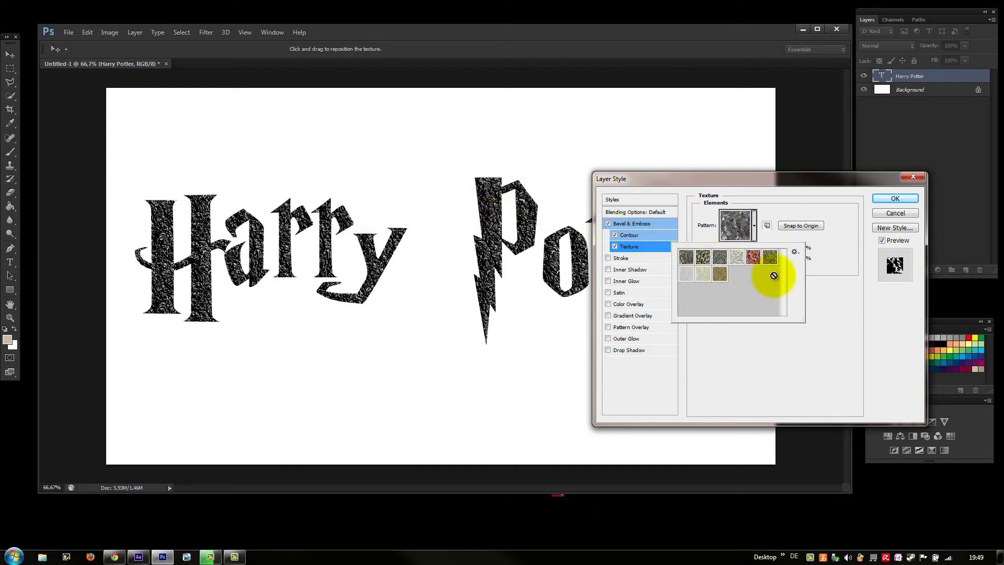
click(687, 273)
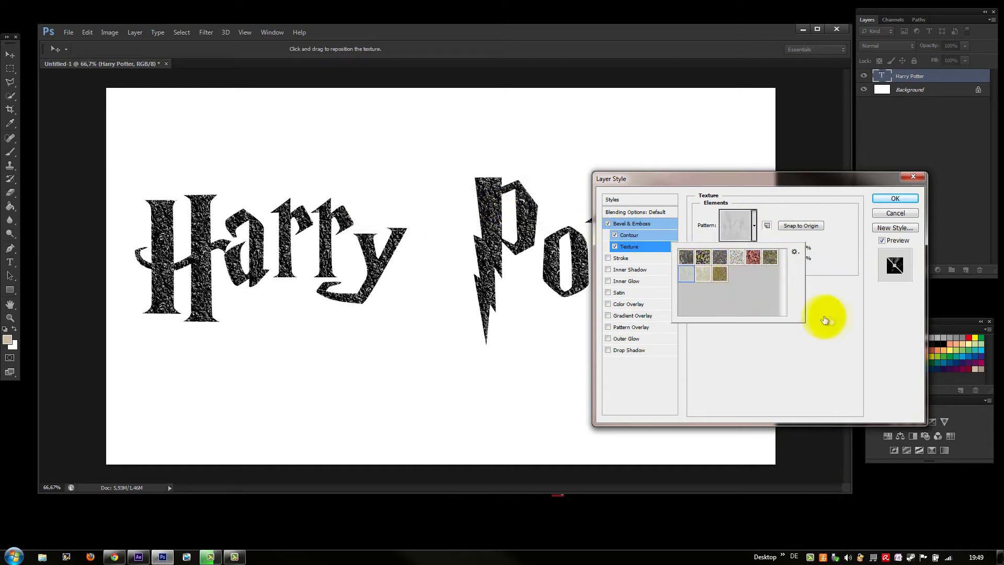
click(840, 316)
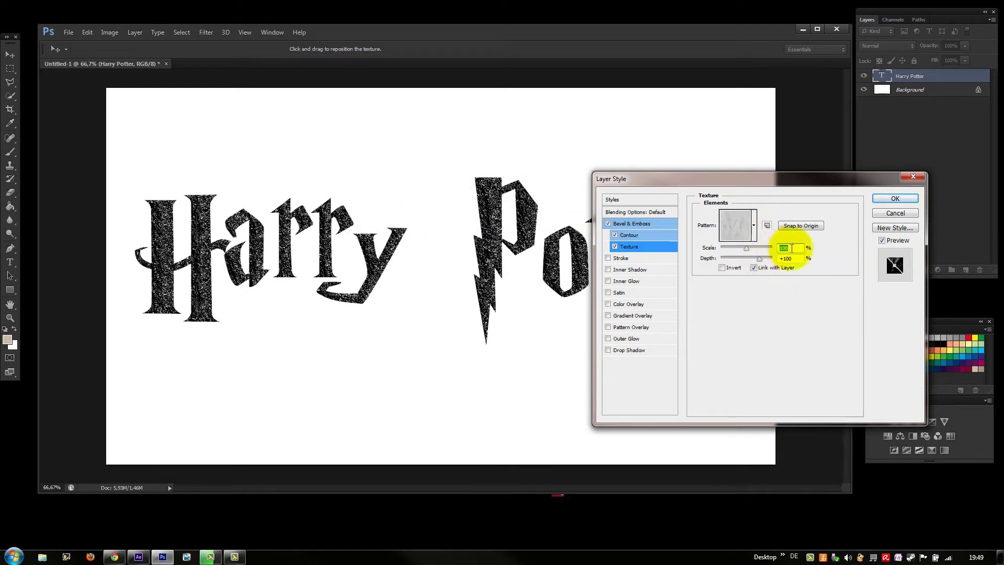
text(39)
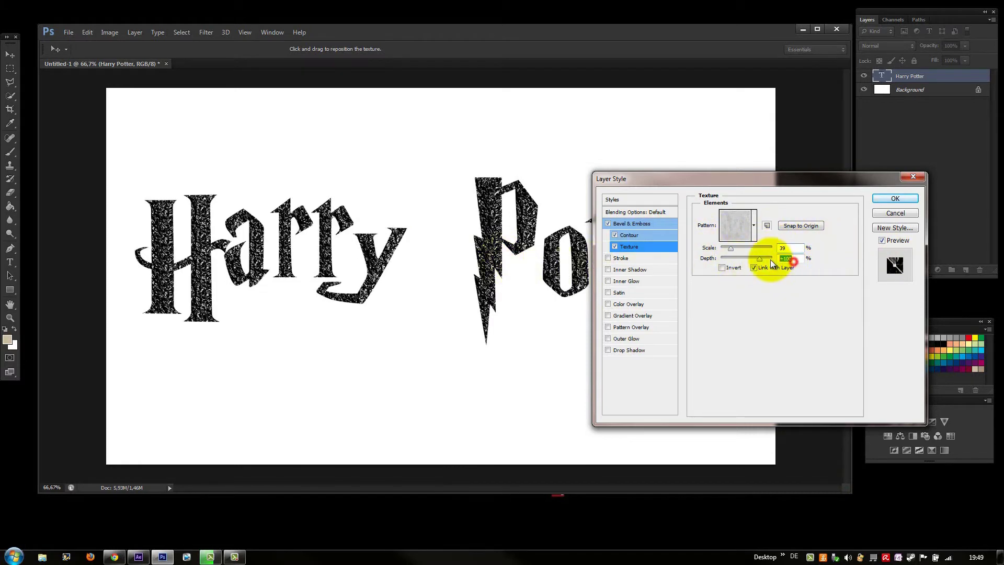
text(13)
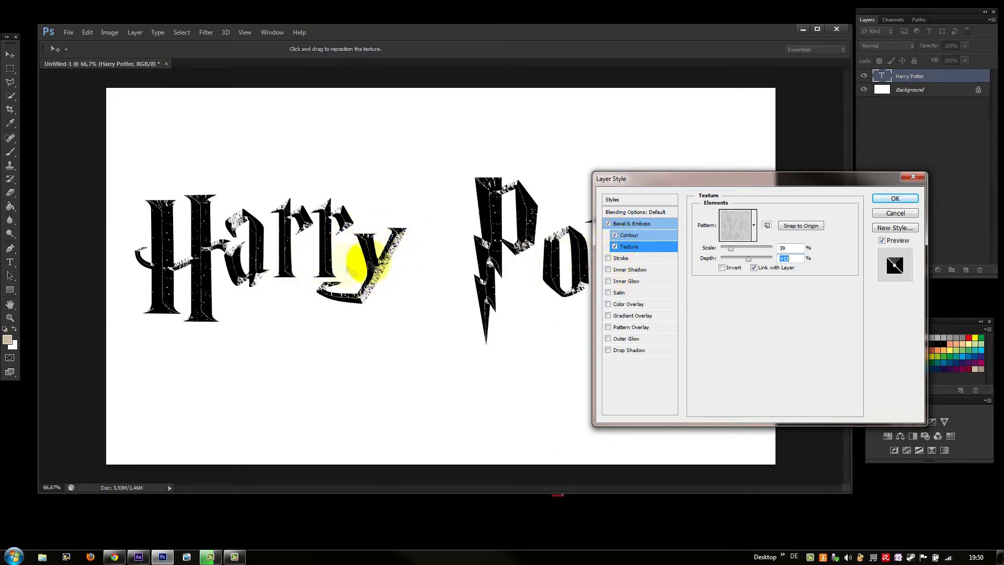
click(648, 223)
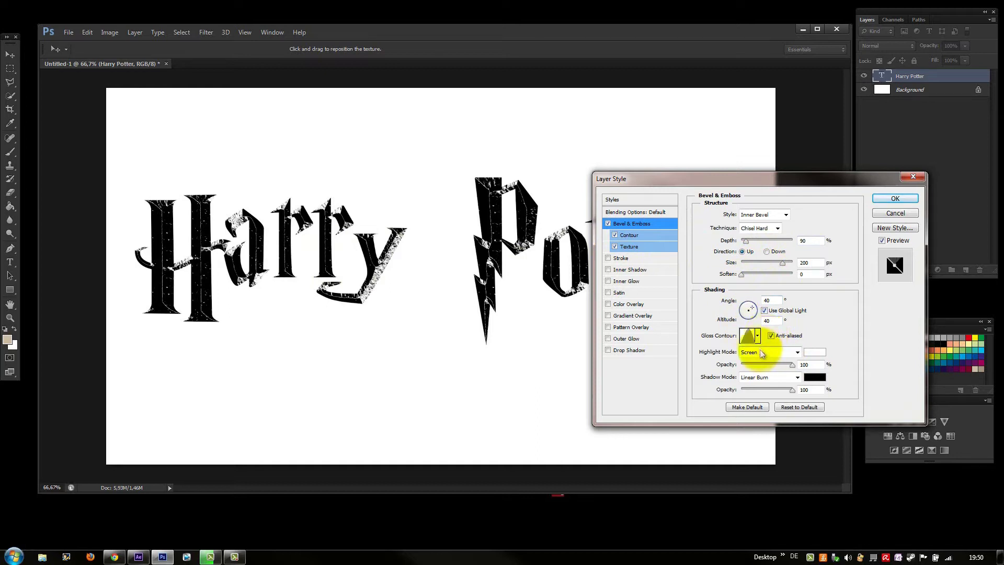
Move the gloss contour's lower-left curve point to input 20, output 50
click(748, 335)
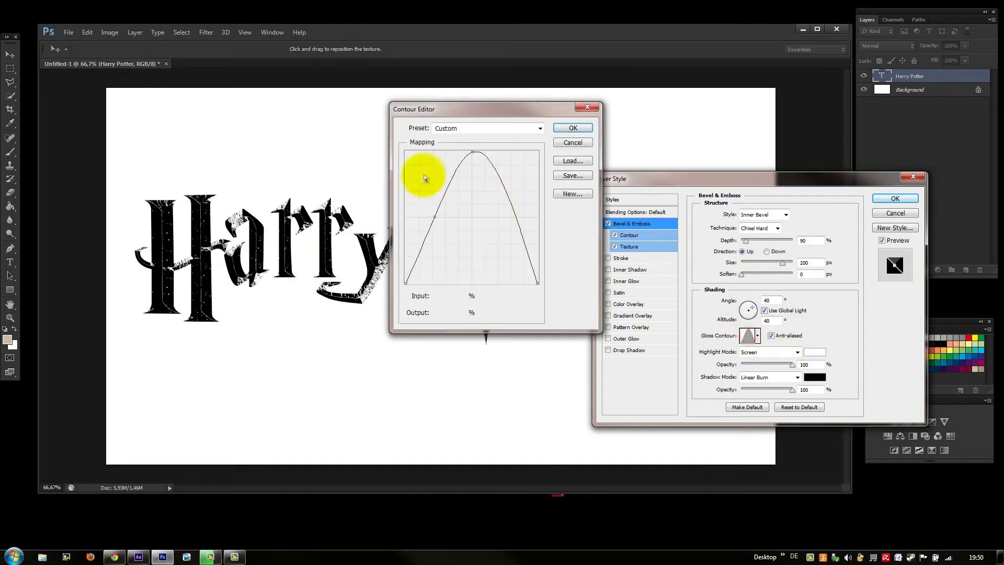
click(428, 217)
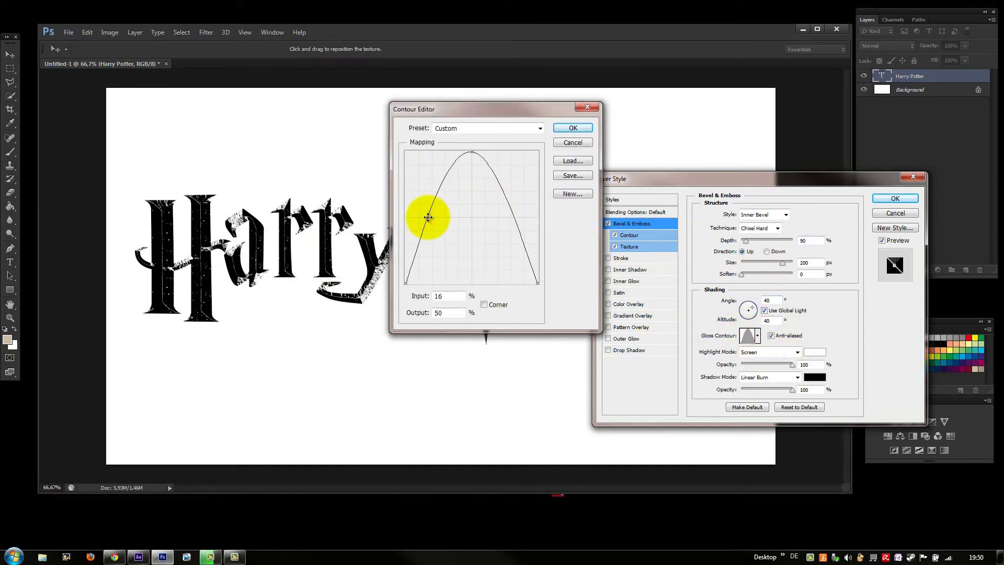
drag(427, 217, 431, 216)
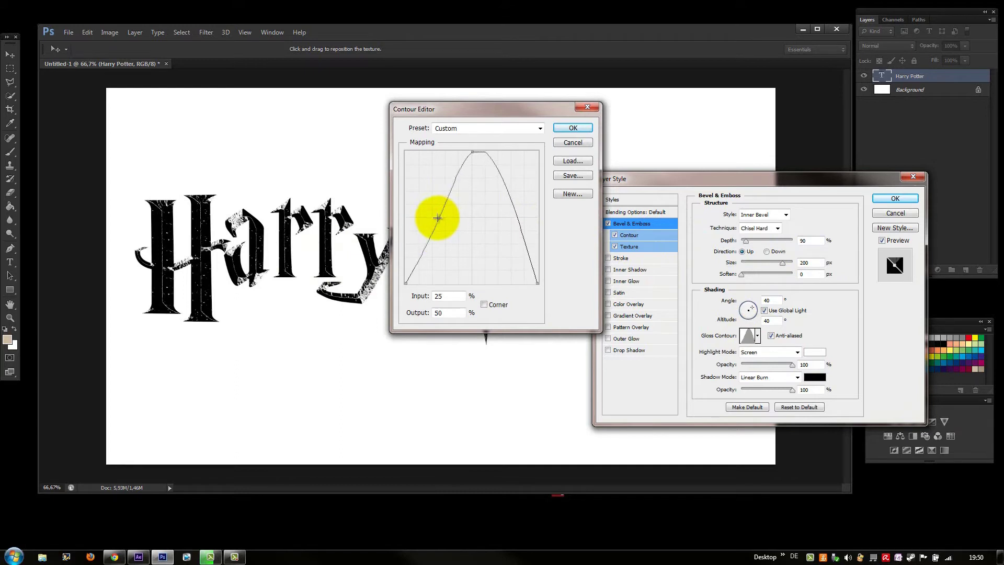
click(575, 127)
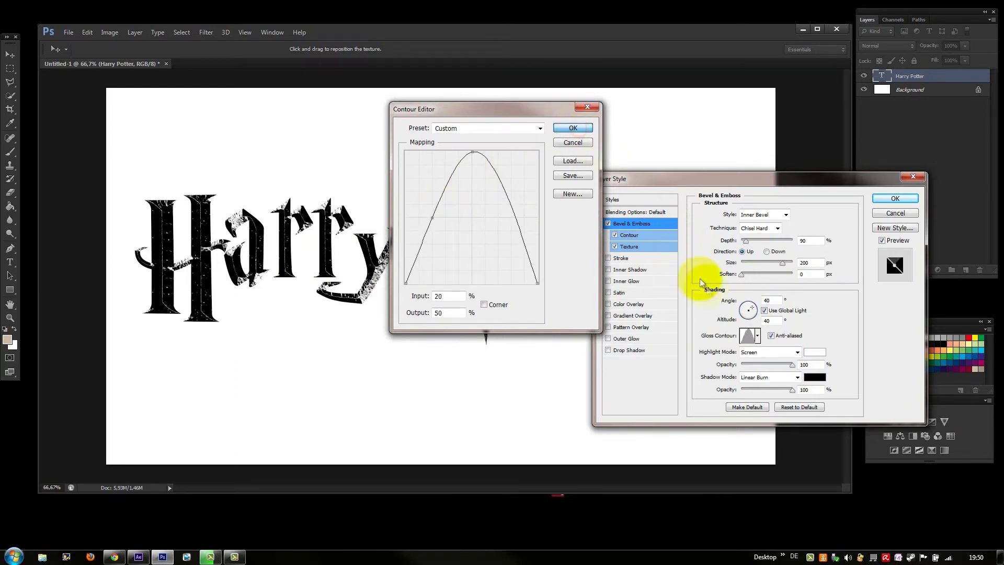
Adjust the shadow opacity and restore the highlight opacity to 100%
click(792, 365)
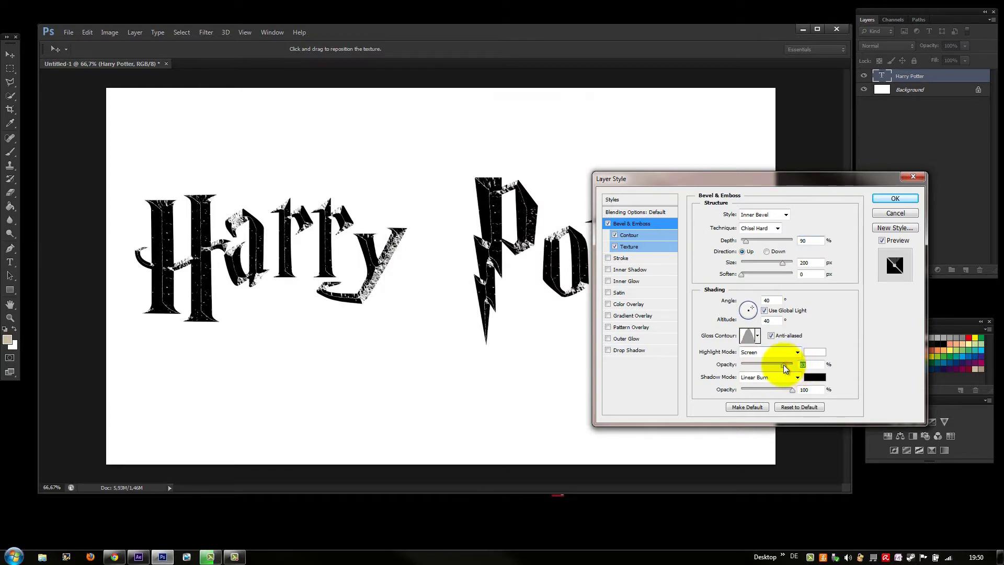
click(792, 390)
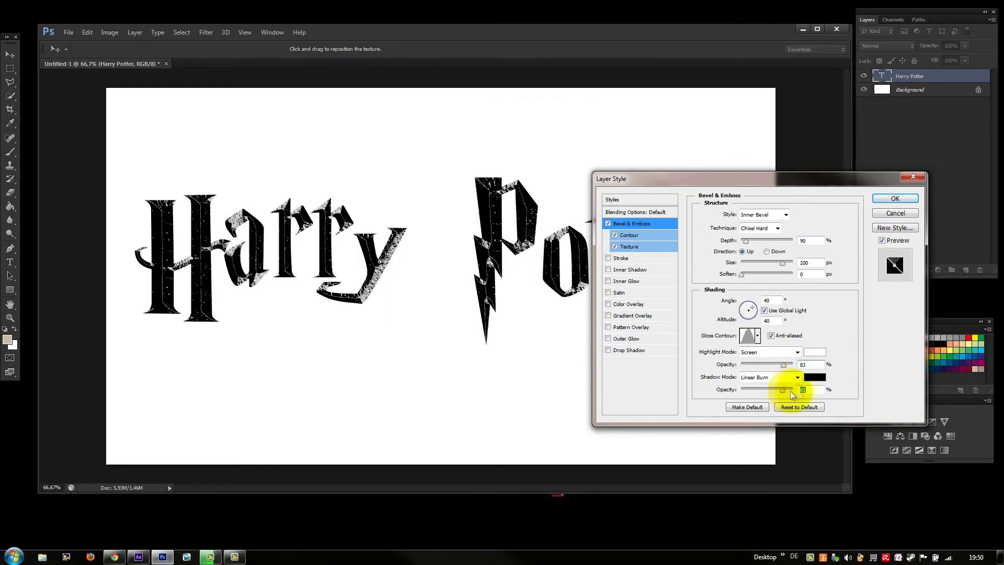
drag(785, 366, 827, 317)
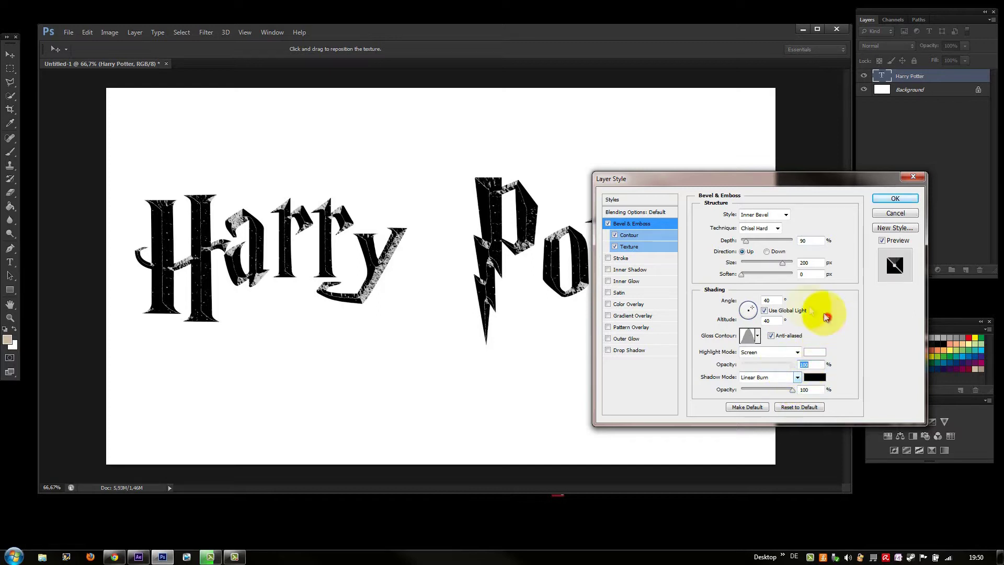
click(629, 247)
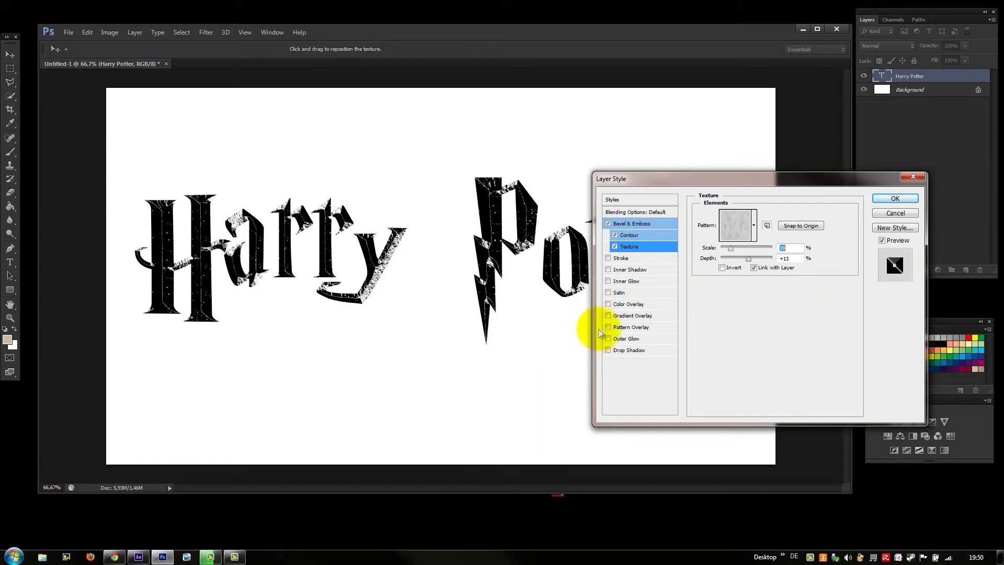
Add a Gradient Overlay running from blue 4486a4 to pale blue c2dceb
click(622, 316)
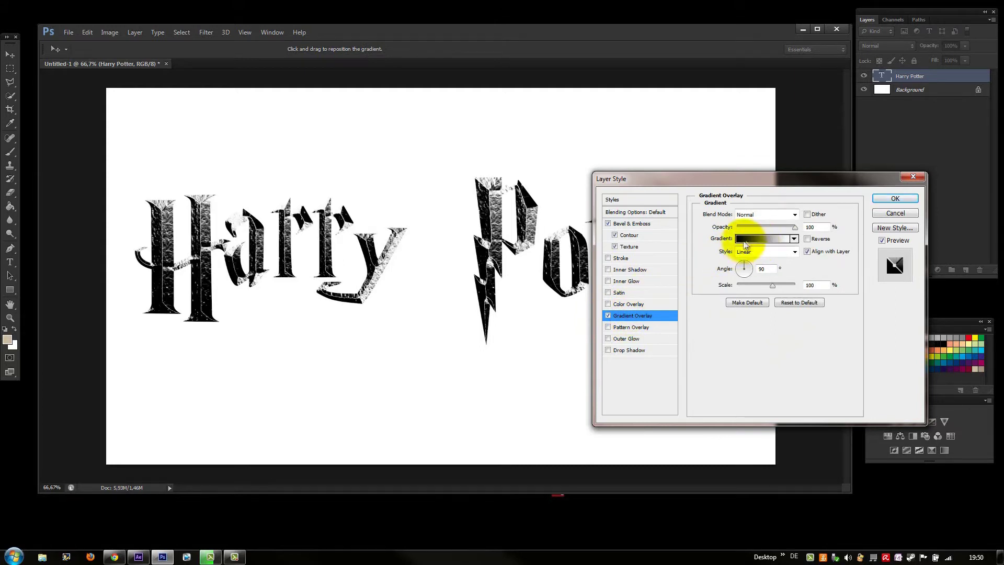
click(742, 239)
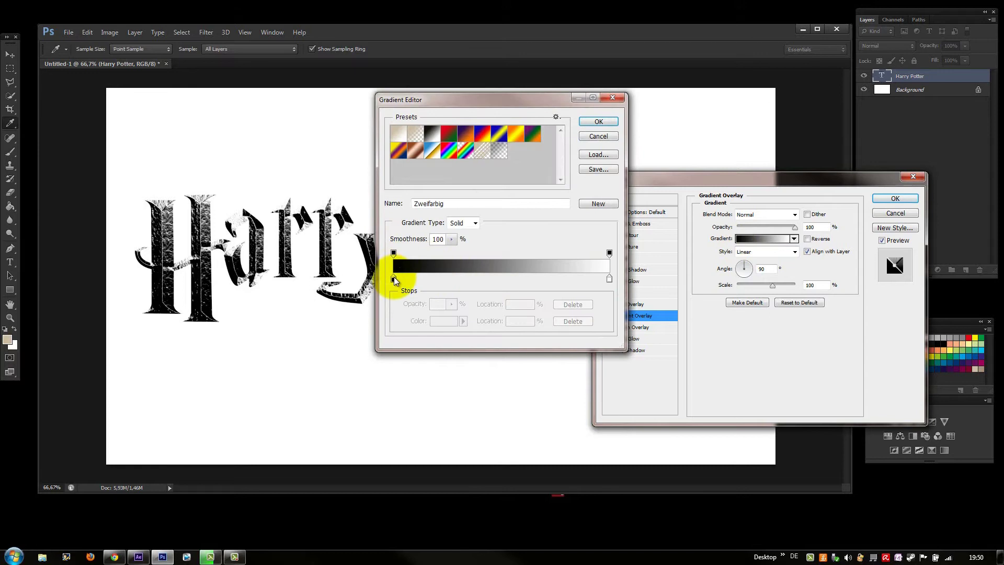
double_click(395, 280)
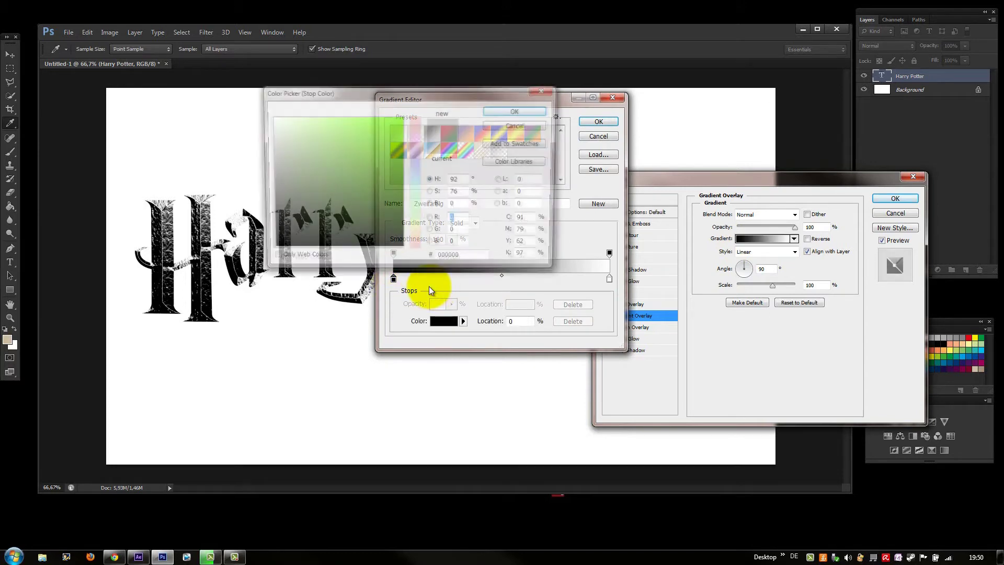
click(415, 177)
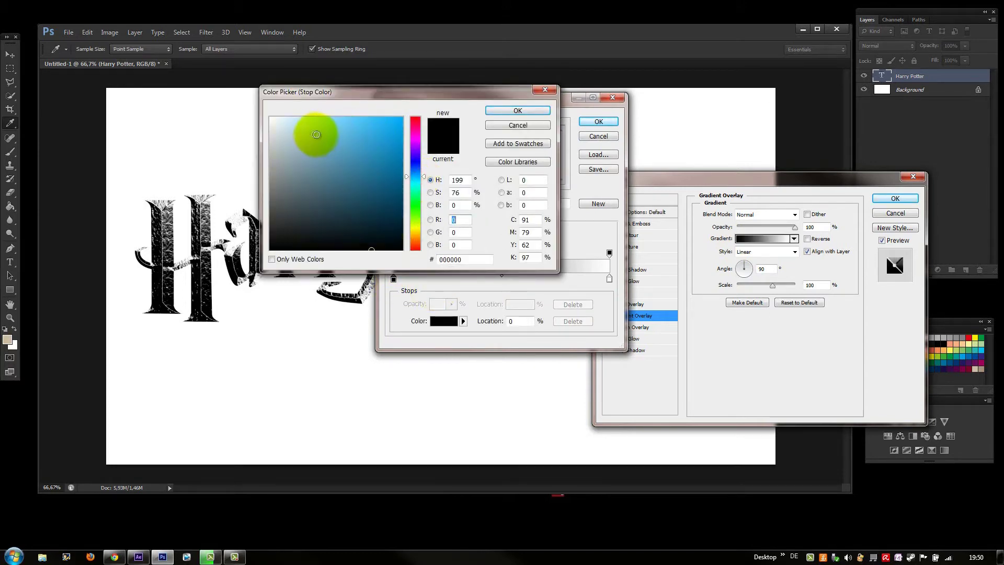
click(347, 164)
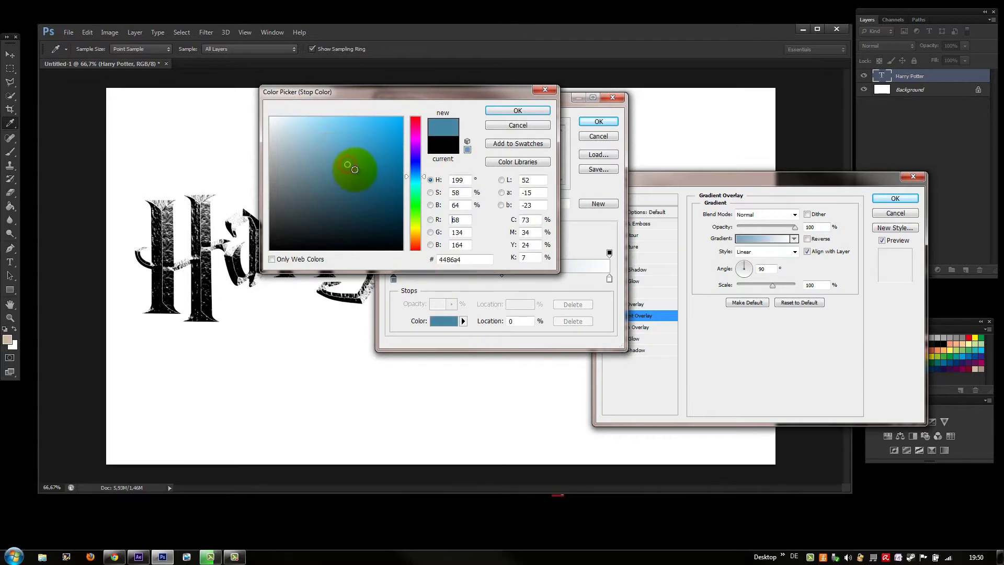
click(500, 110)
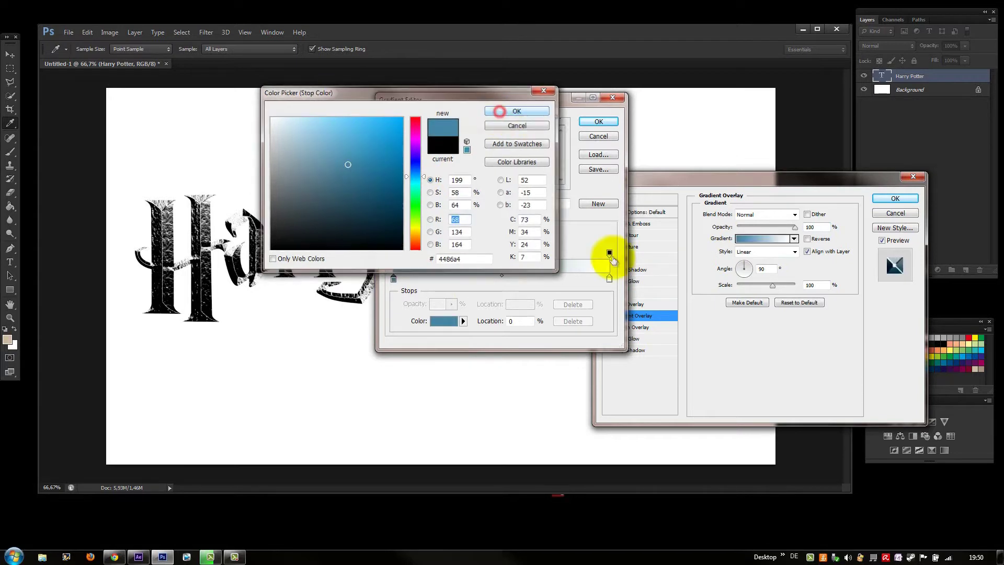
double_click(609, 278)
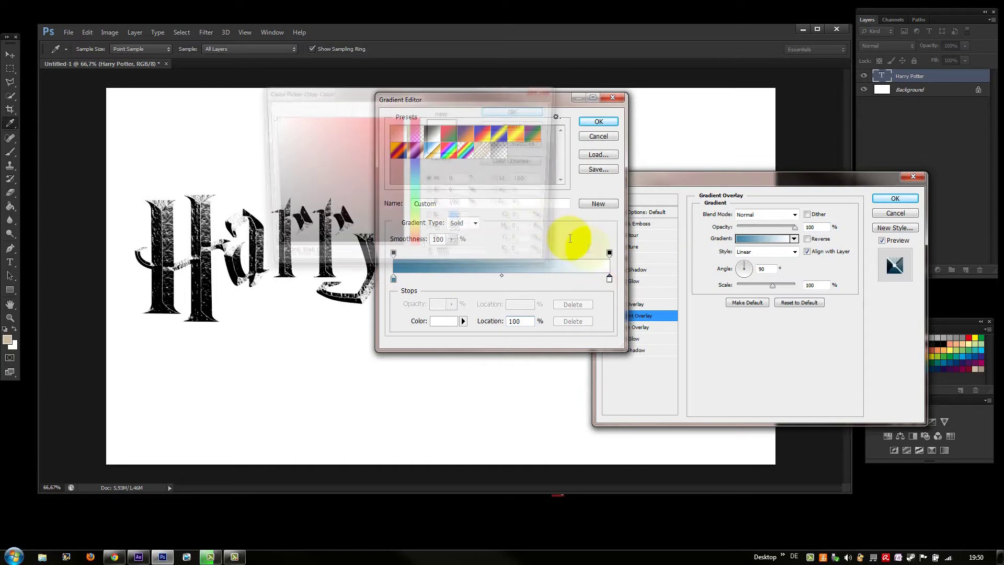
click(417, 175)
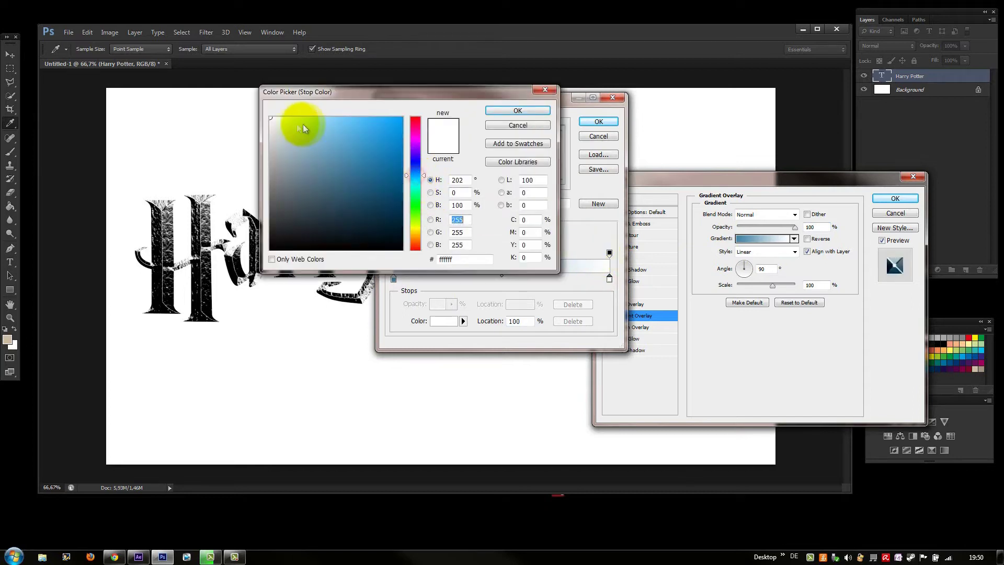
click(292, 127)
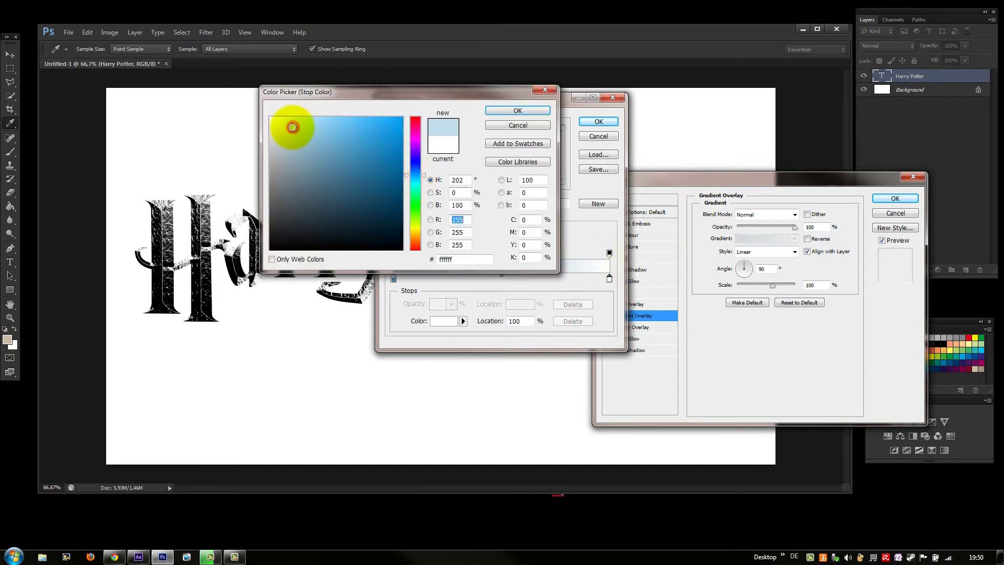
click(507, 110)
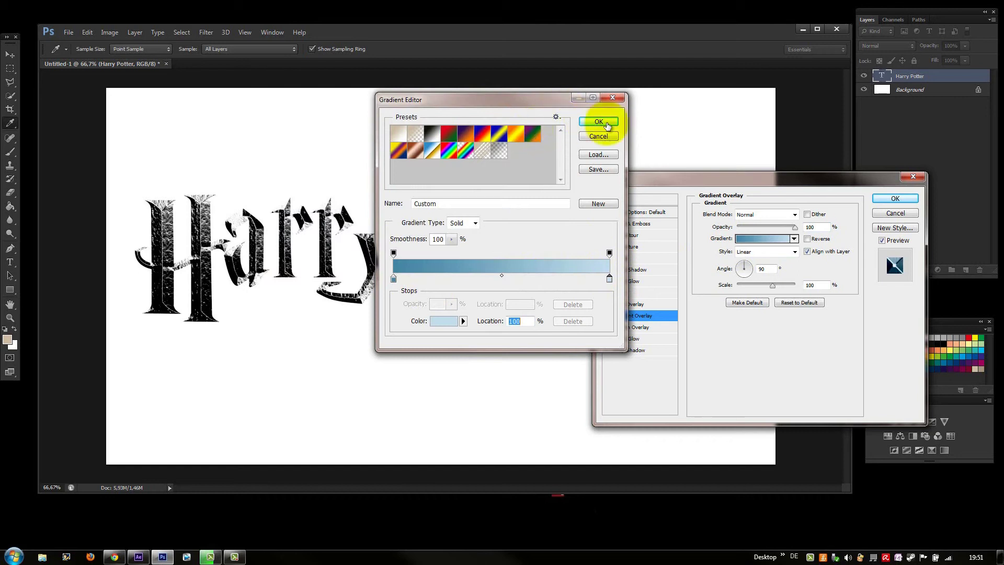
click(599, 122)
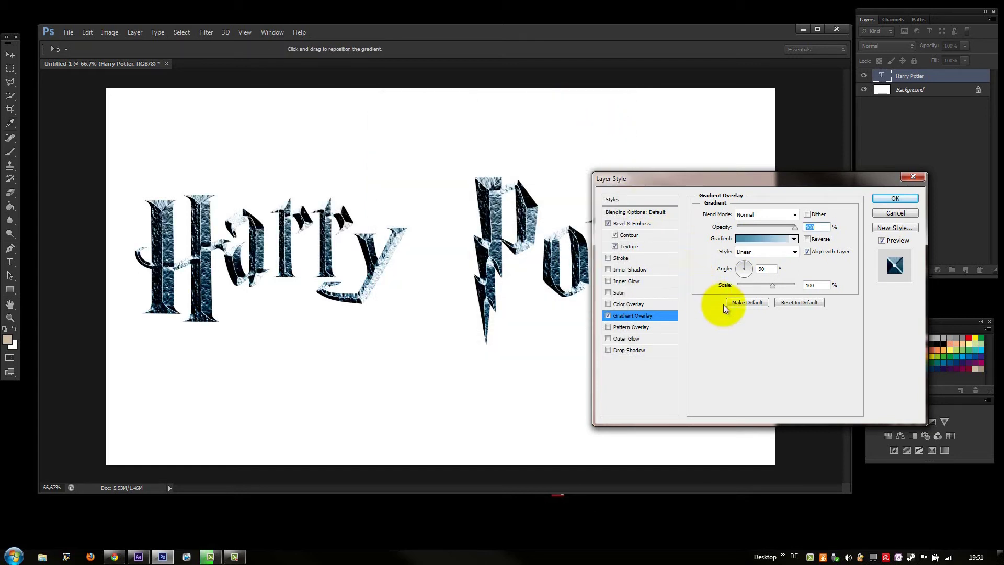
Change the gradient's left stop to a steel blue
click(764, 241)
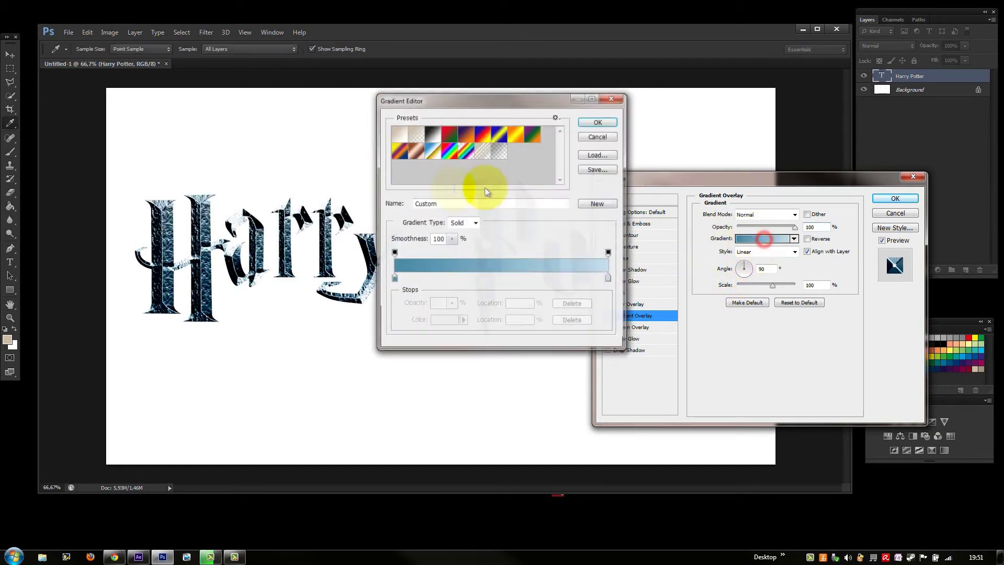
click(393, 280)
double_click(394, 281)
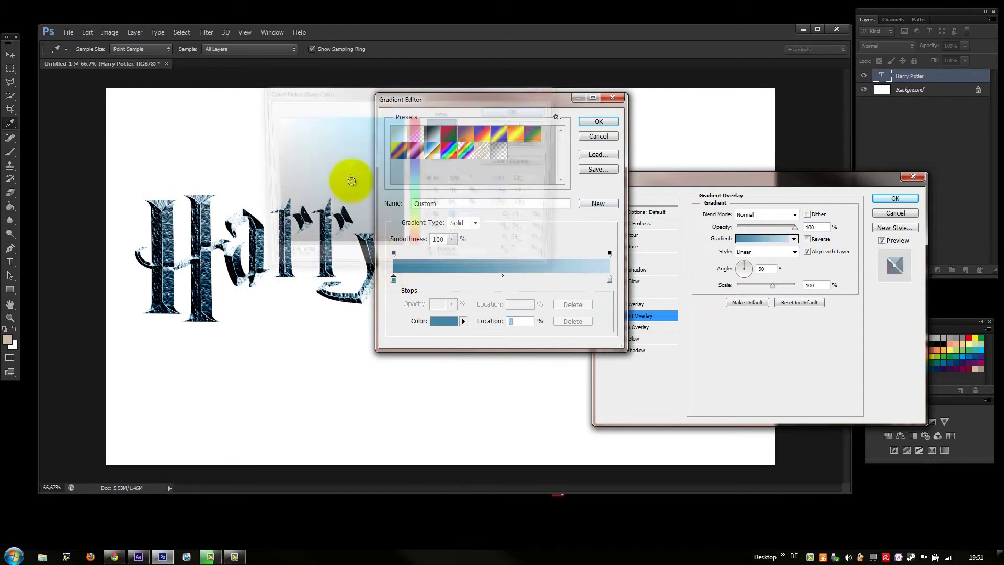
drag(335, 166, 328, 162)
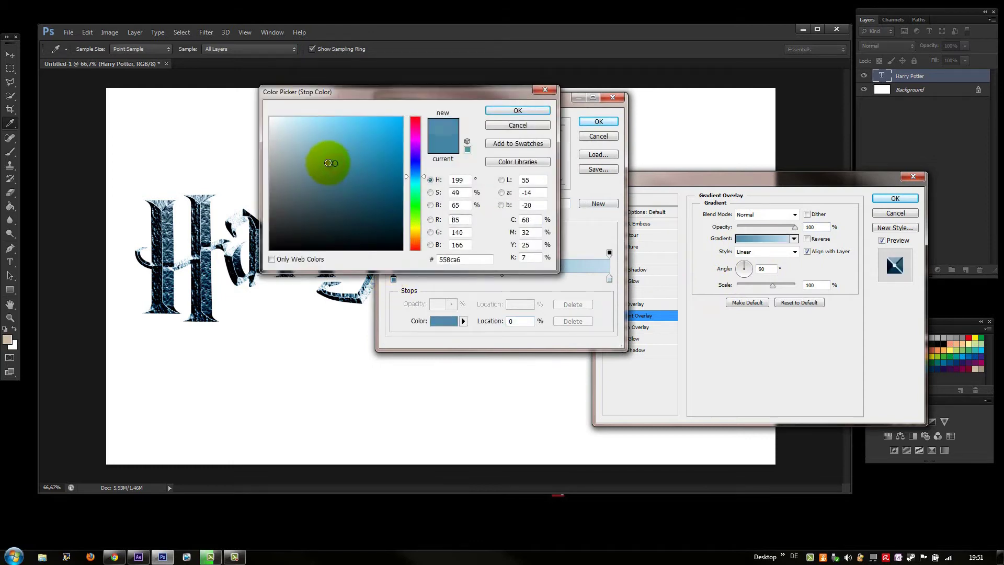
click(503, 111)
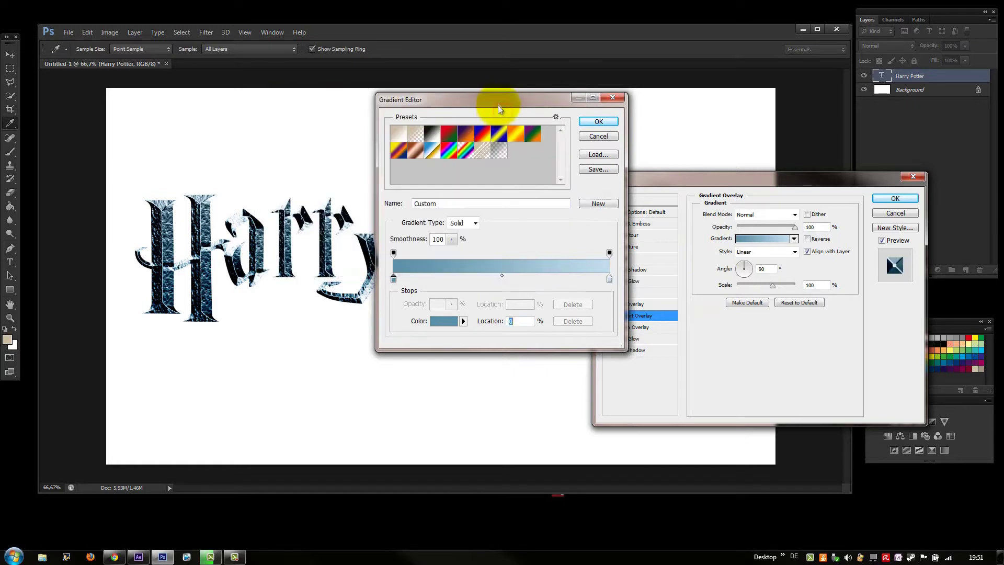
click(598, 121)
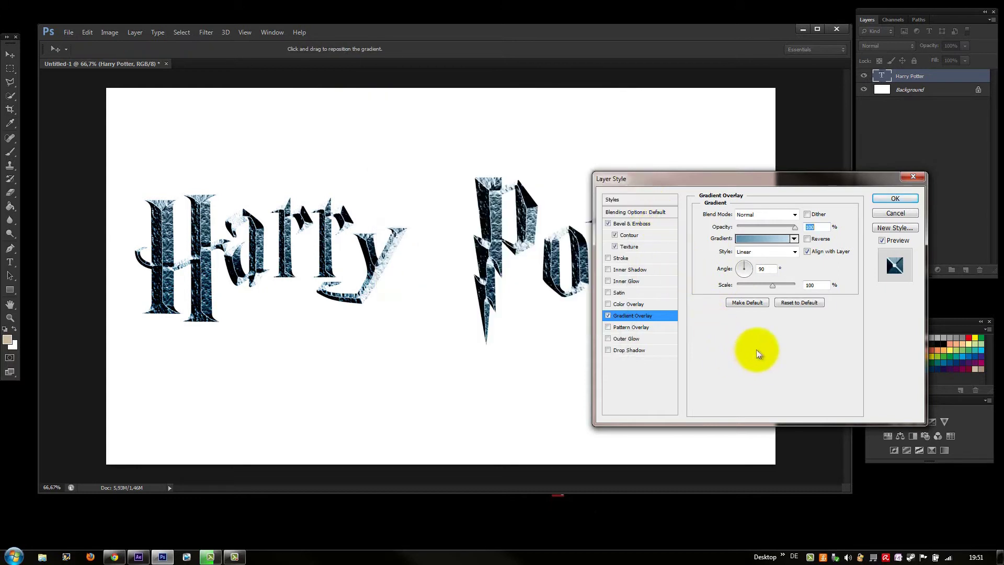
Set the Bevel & Emboss Depth to 200% and Size to 90 px
click(631, 223)
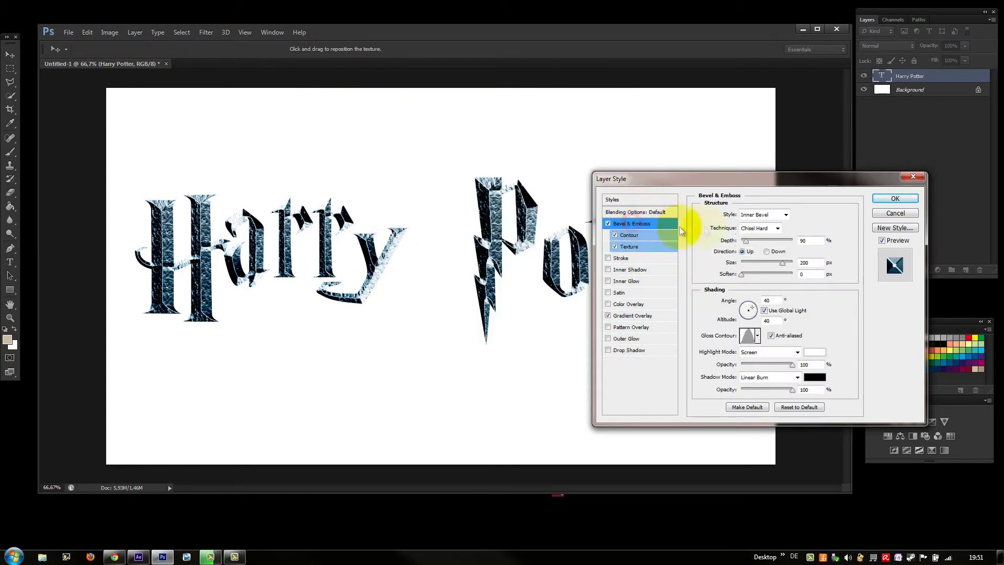
drag(745, 241, 756, 240)
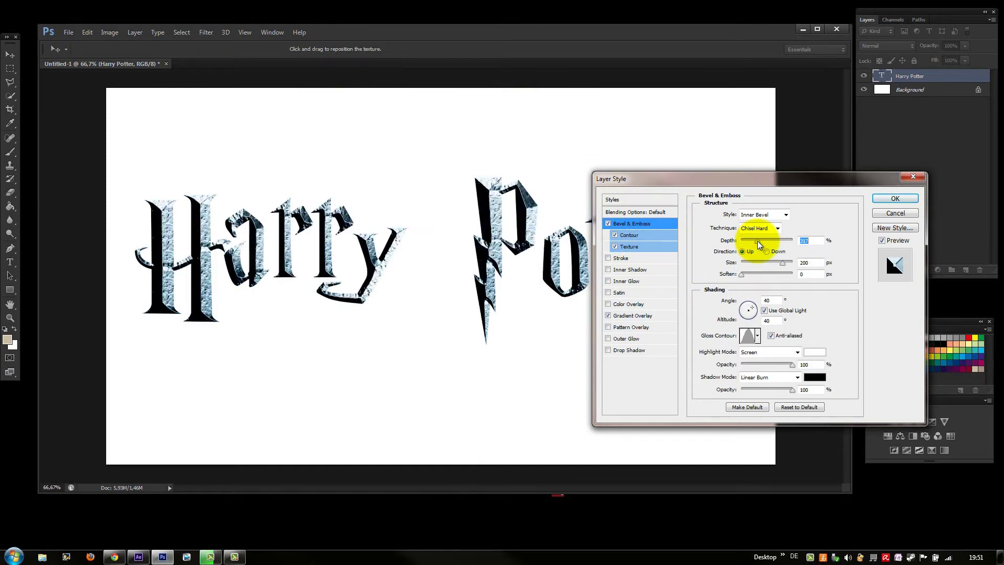
drag(757, 241, 755, 241)
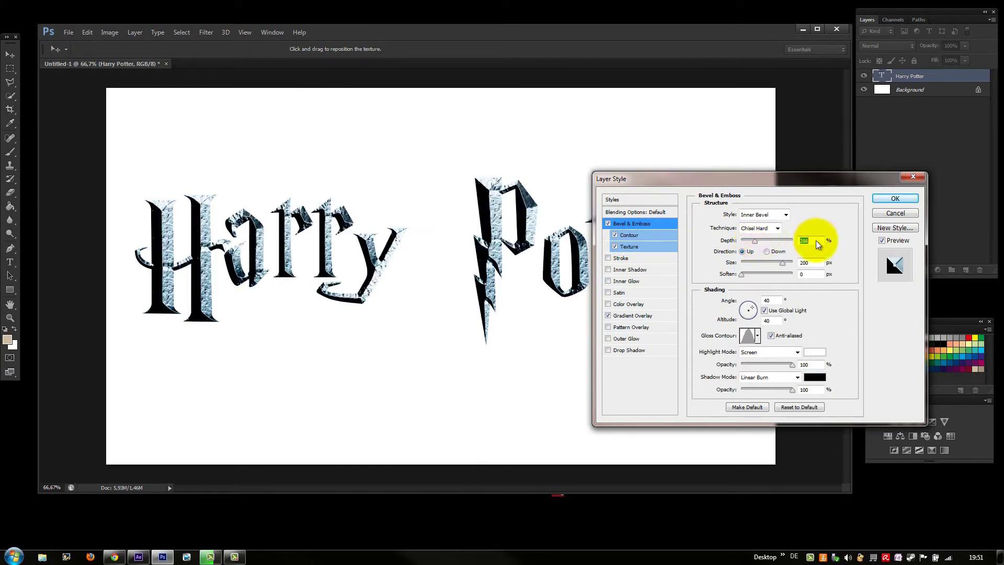
text(200)
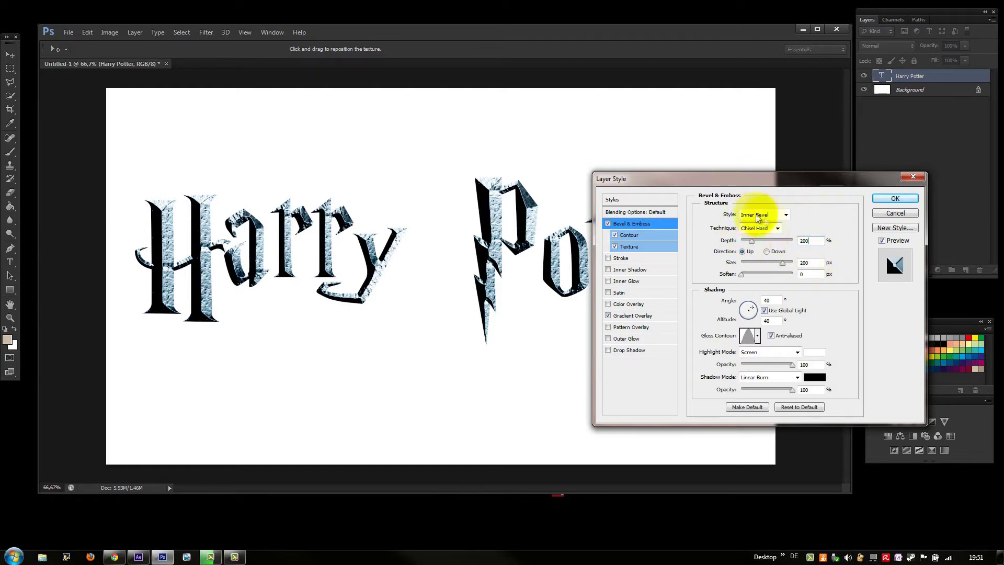
click(825, 227)
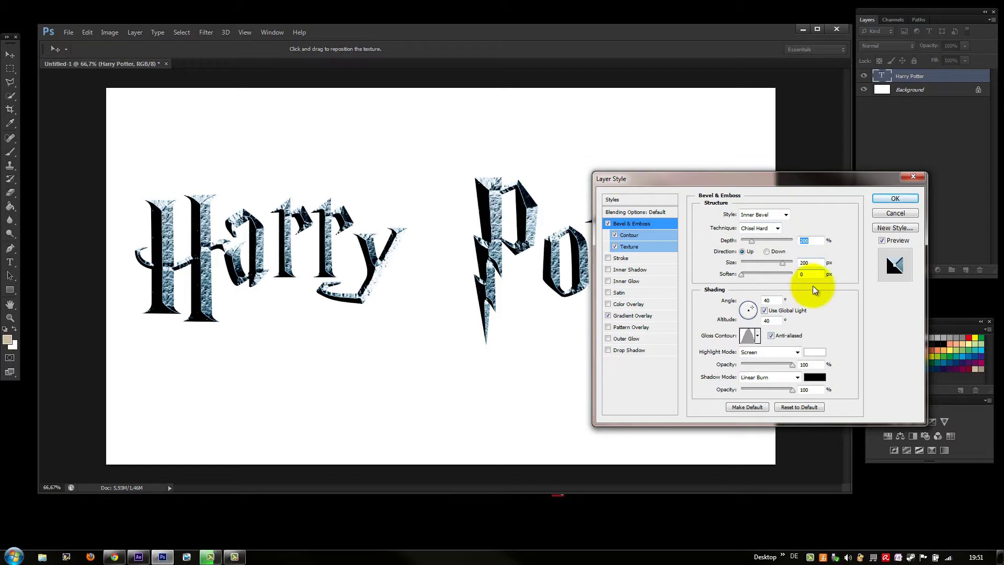
double_click(810, 262)
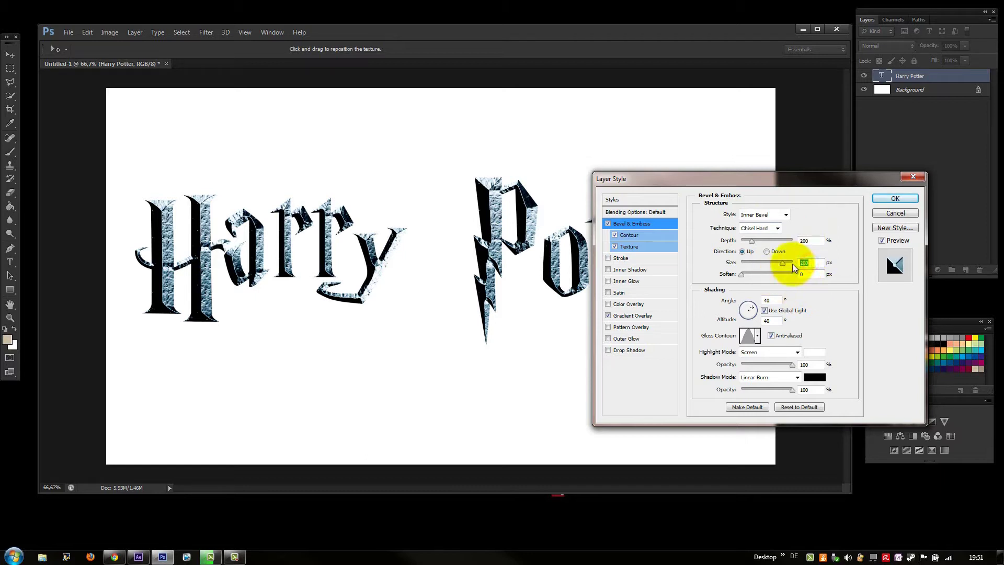
text(90)
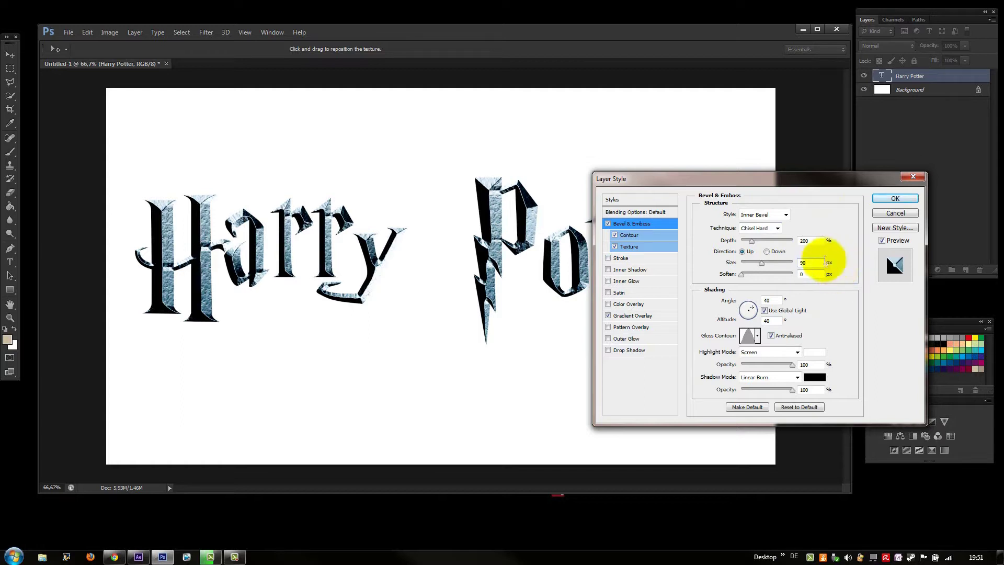
click(834, 252)
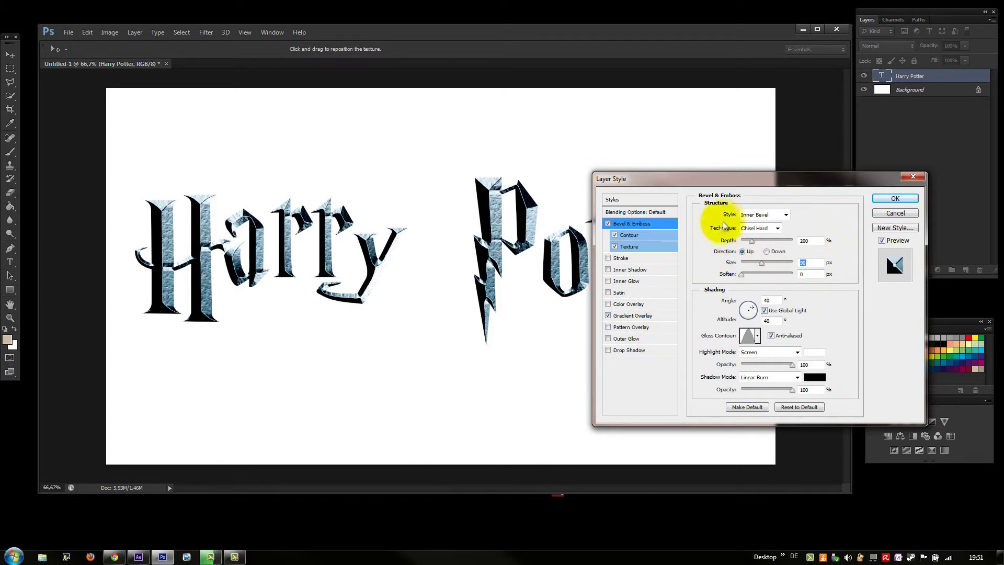
Apply the layer styles, delete the white Background layer, and reselect the Harry Potter text layer
click(891, 200)
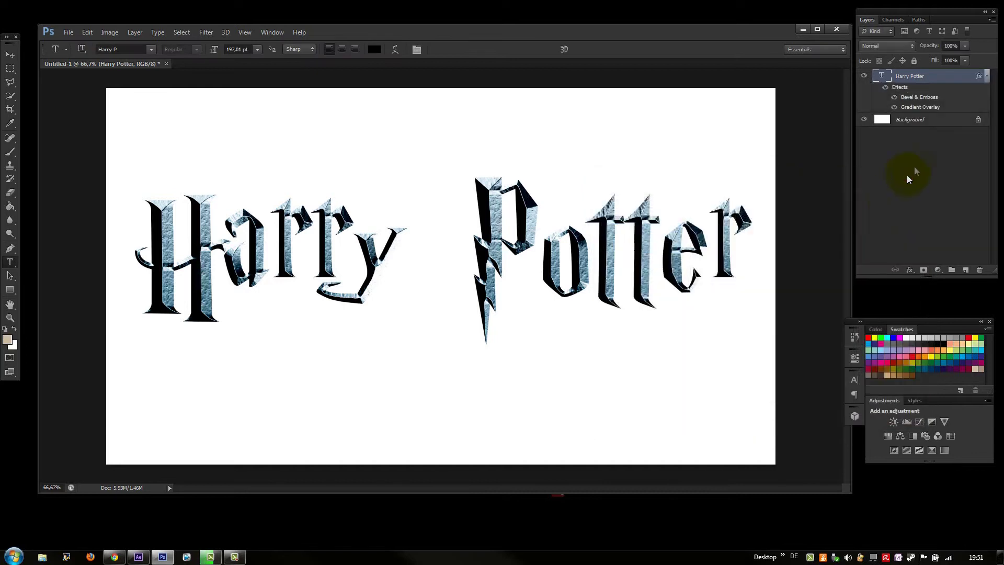
click(927, 165)
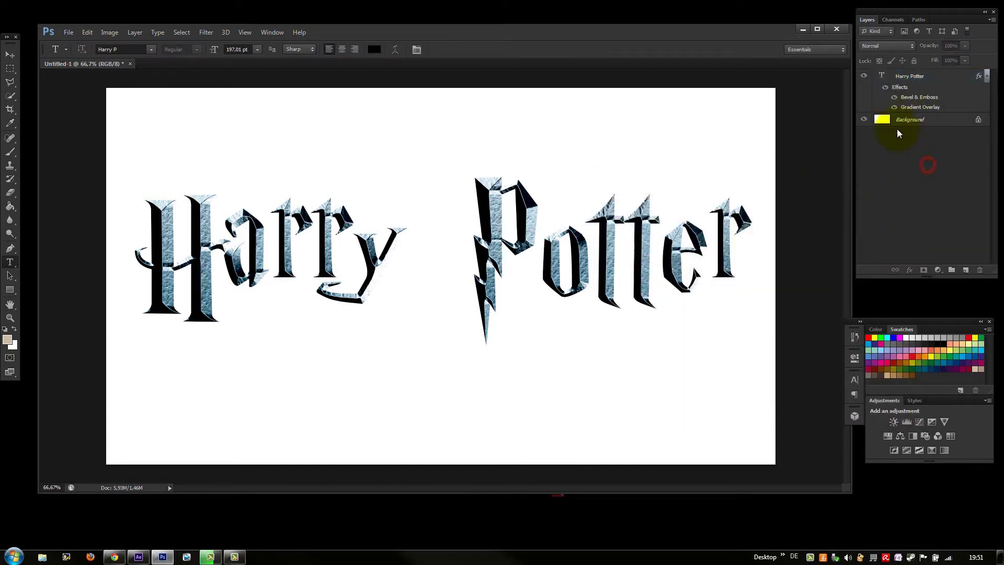
click(942, 120)
drag(978, 120, 968, 199)
drag(981, 266, 980, 266)
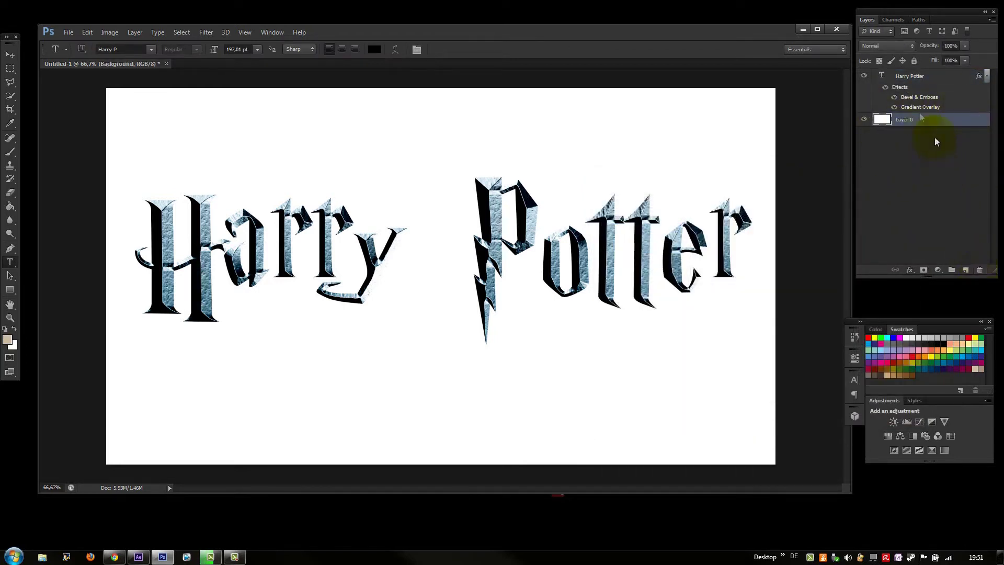
drag(933, 119, 979, 269)
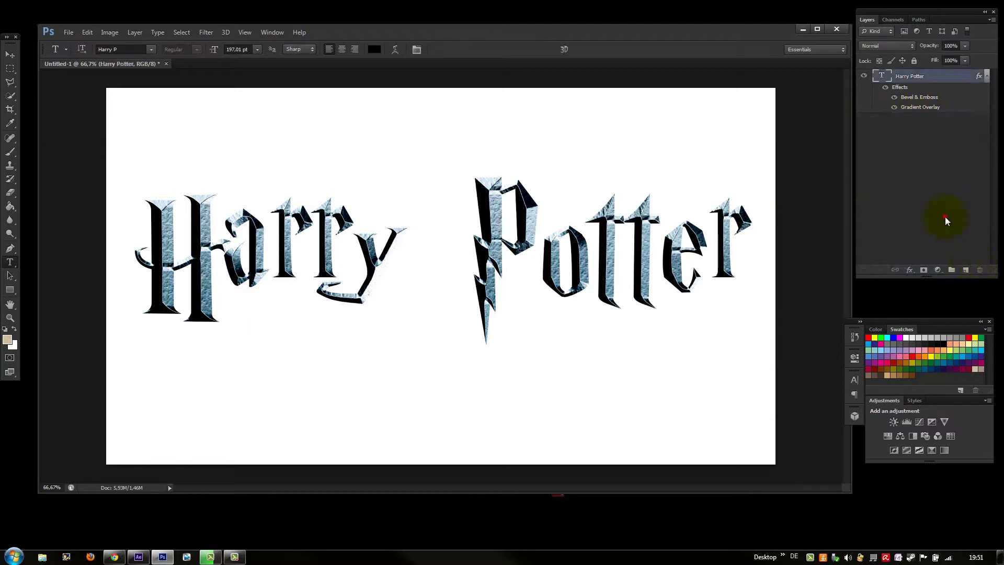
click(945, 217)
click(918, 77)
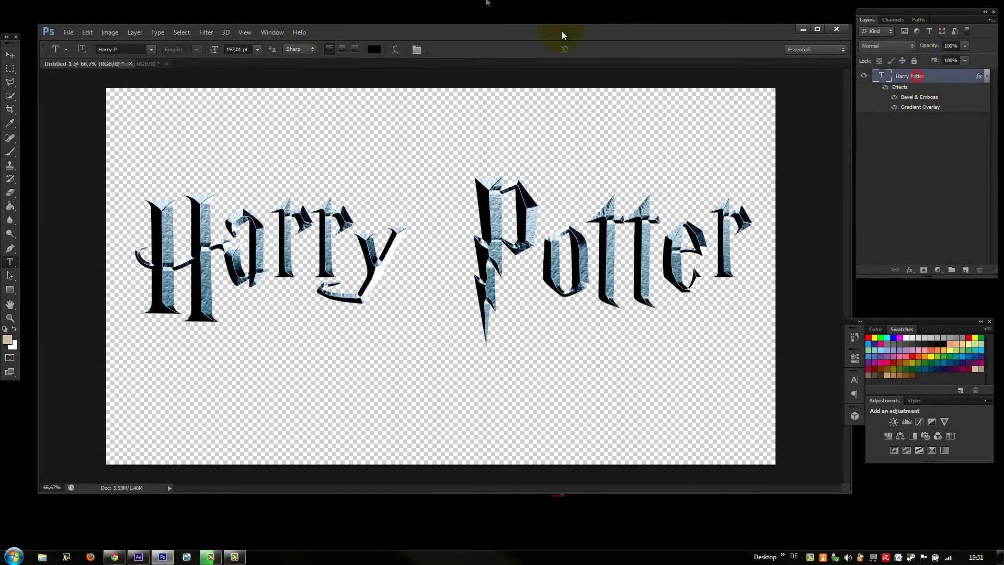
Start a Save As into the HMT > Tutorials folder with PNG as the file format
click(72, 36)
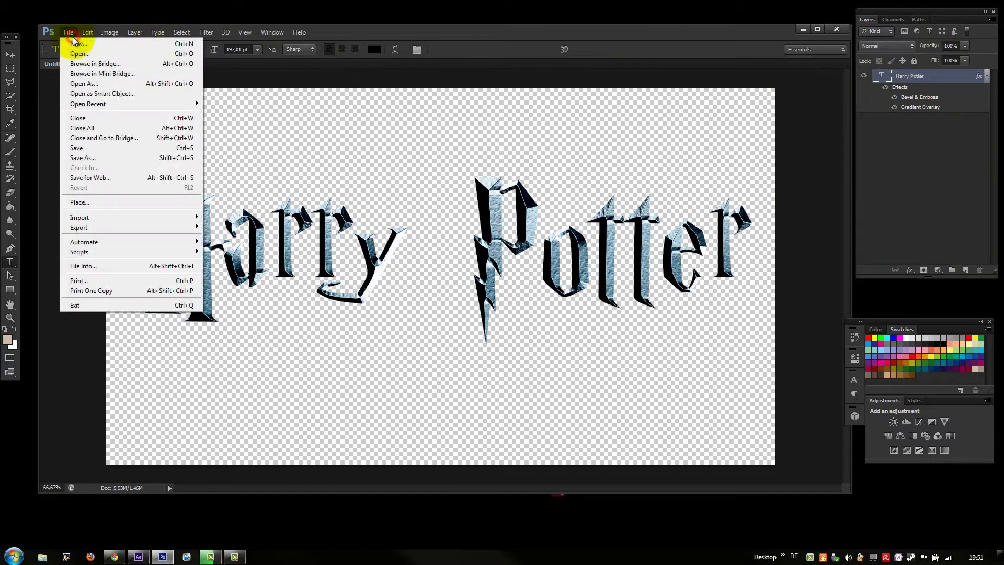
click(86, 157)
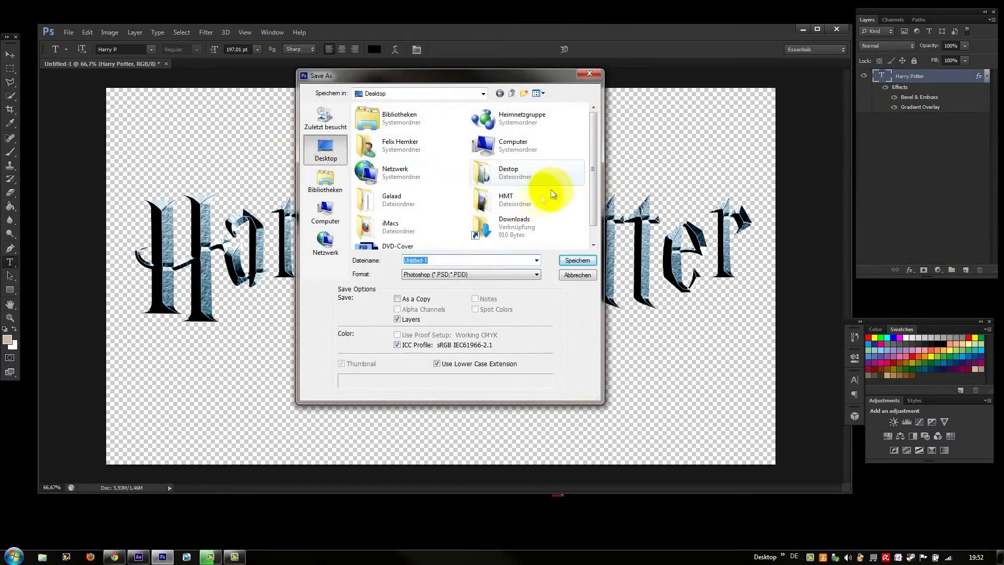
double_click(524, 199)
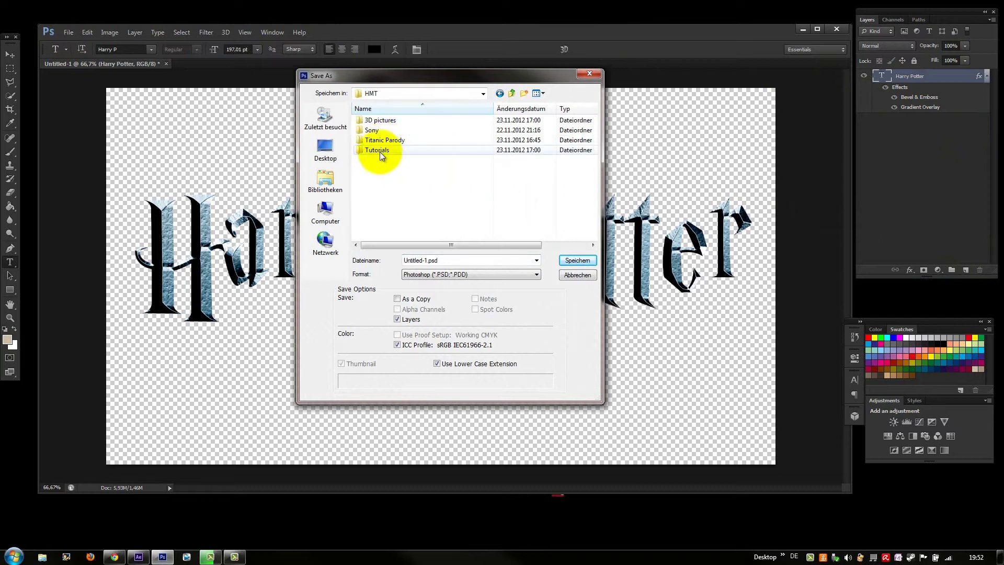
double_click(379, 151)
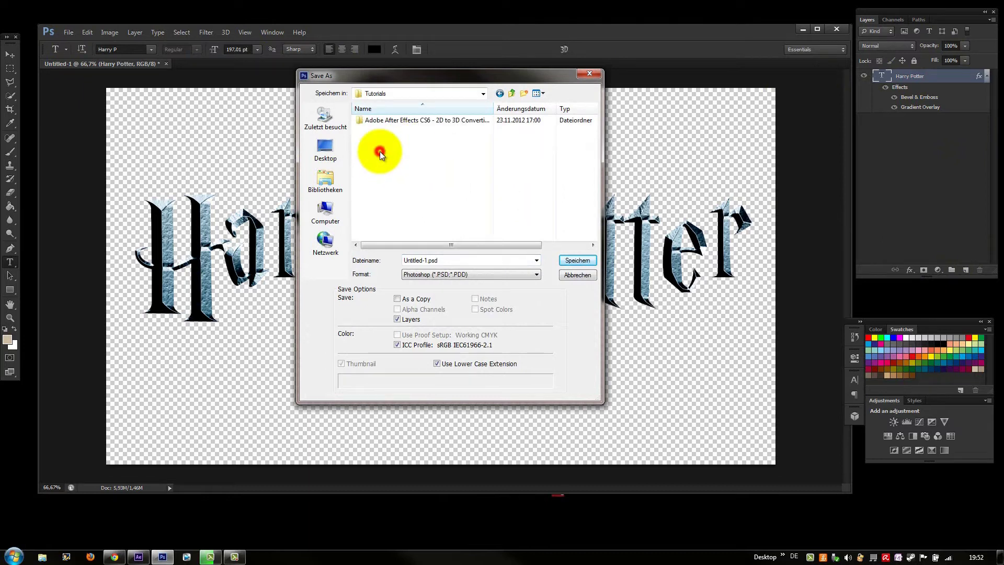
click(447, 274)
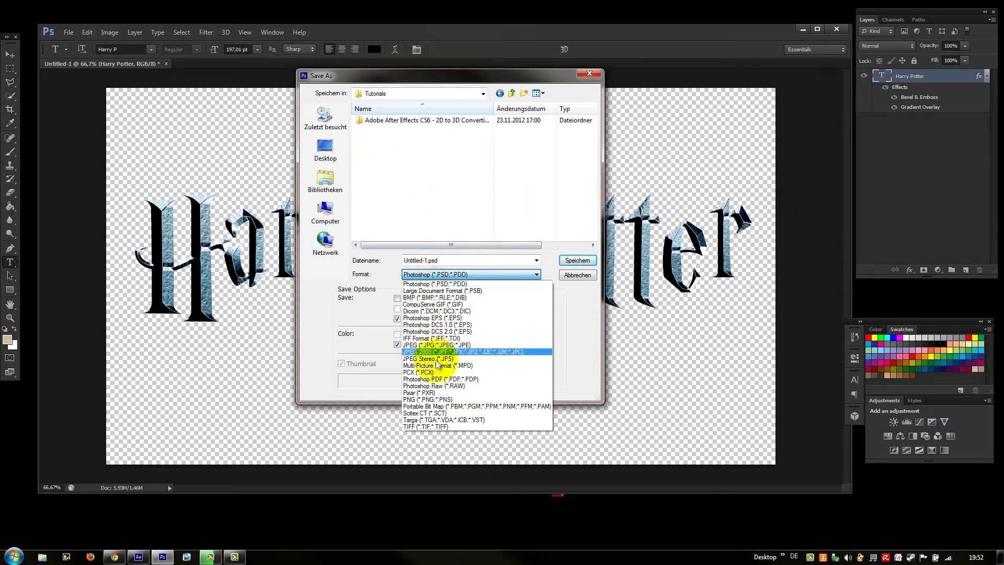
click(433, 399)
Name the file 'Harry Potter logo', save it and accept the PNG options
double_click(436, 260)
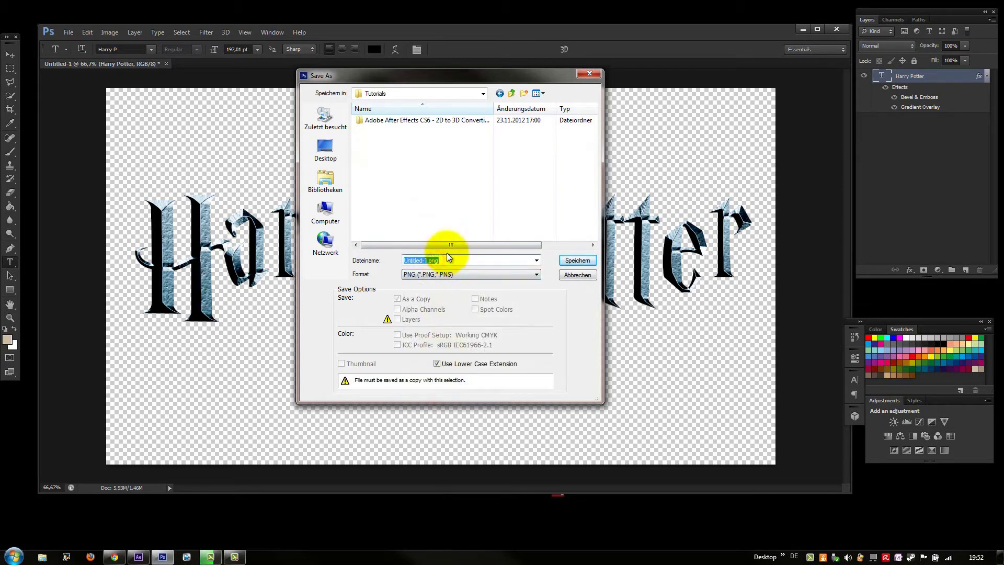
text(Harry)
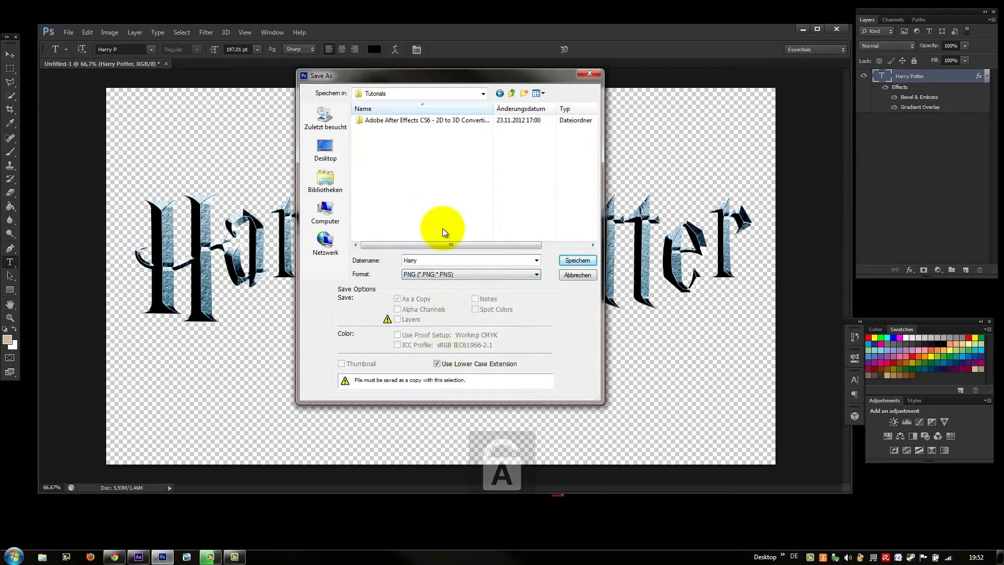
key(Caps_Lock)
text(P)
key(Caps_Lock)
text(otter )
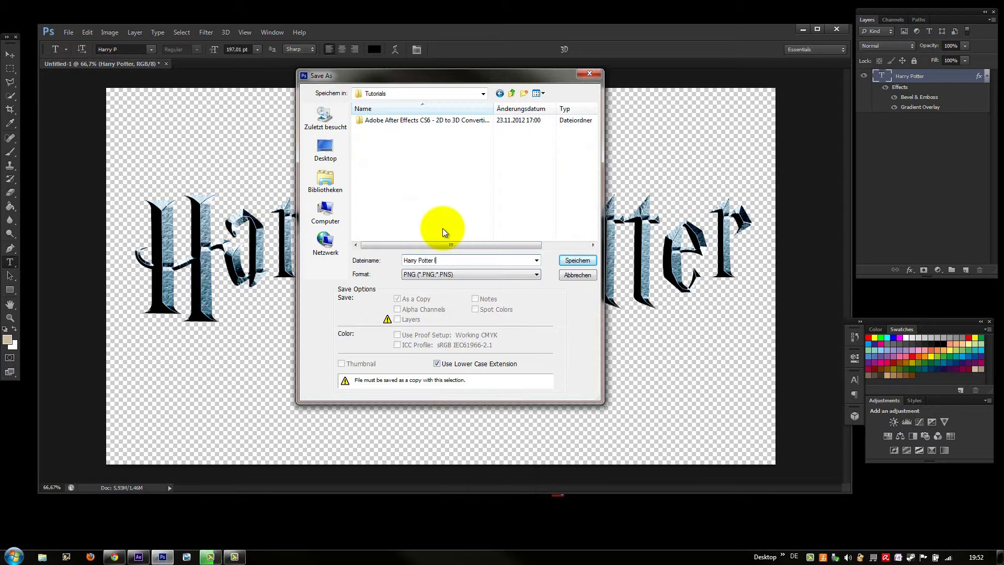
text(logo)
key(Return)
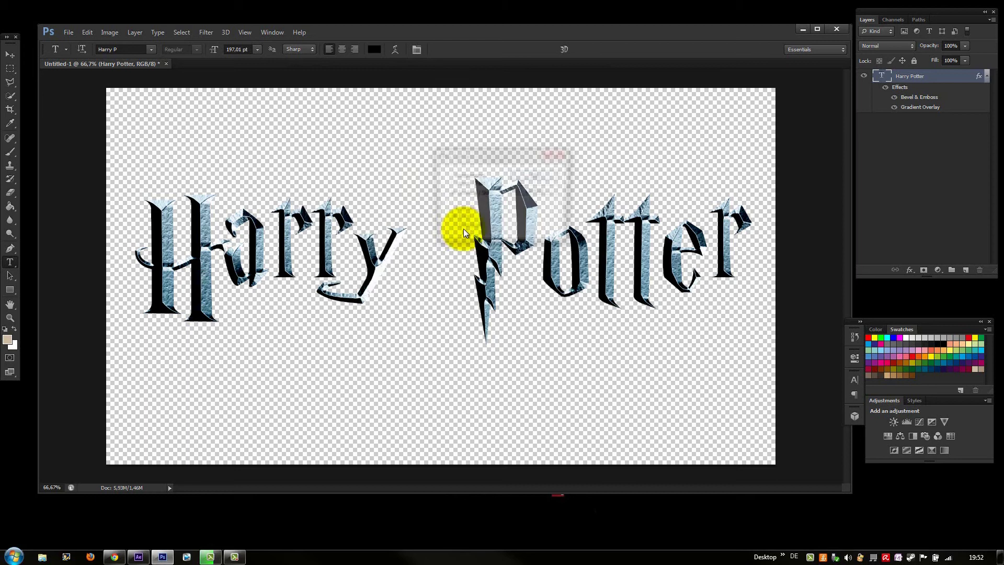
click(536, 175)
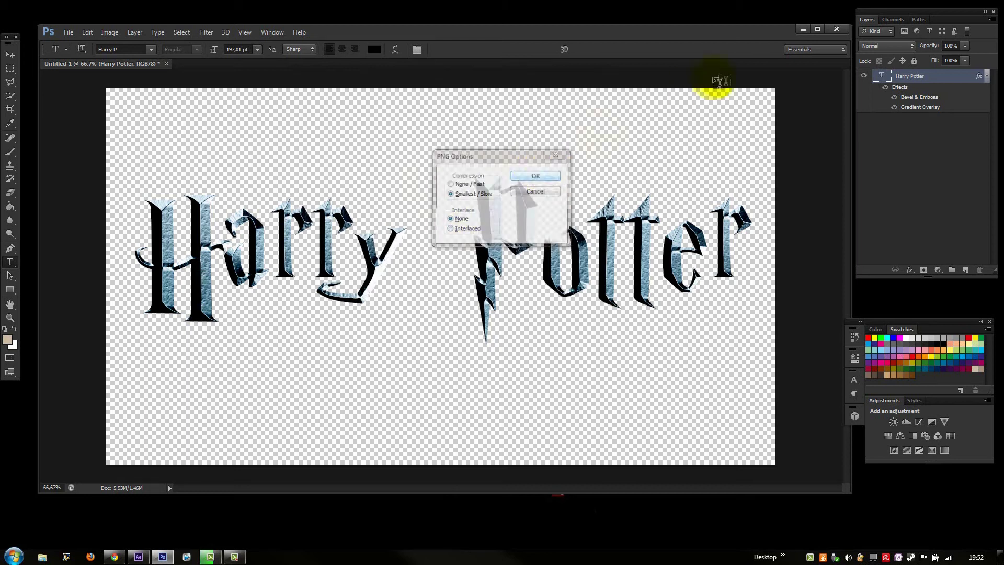
Quit Photoshop without saving, and drag the Chrome window to the screen centre
click(837, 31)
click(439, 208)
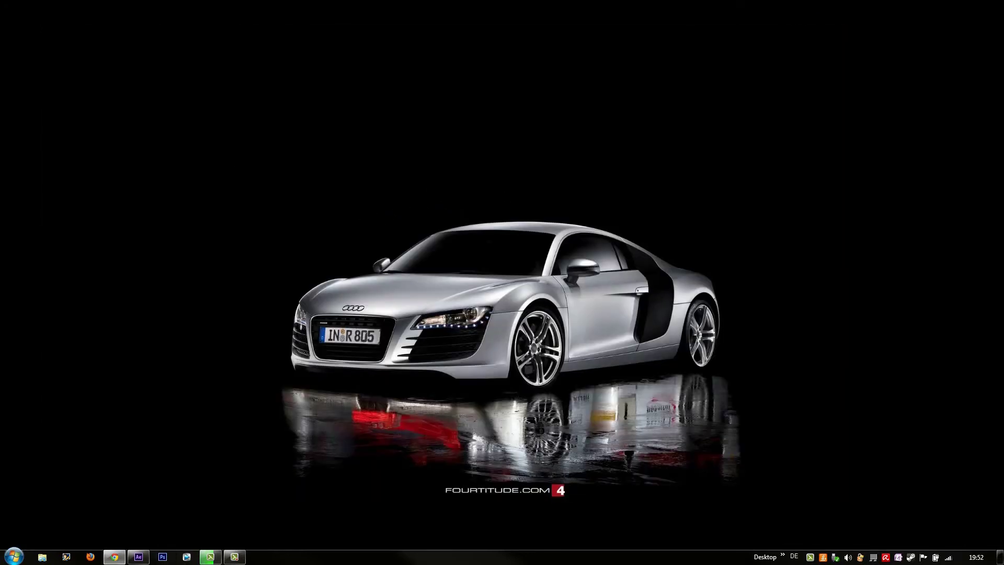
drag(0, 12, 501, 45)
Maximize Chrome and run a Google Images search for 'Cloudy Sky'
click(657, 45)
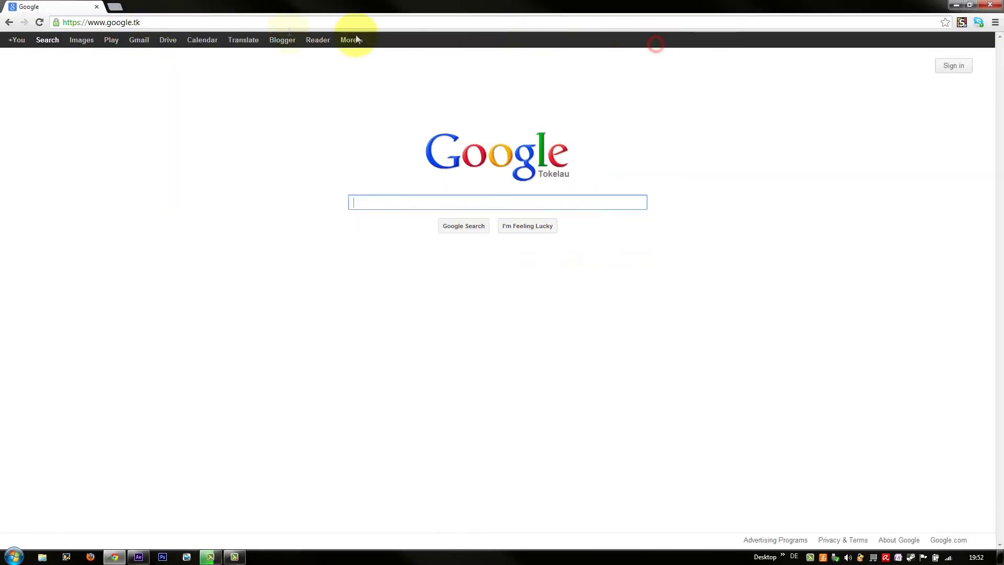
click(81, 38)
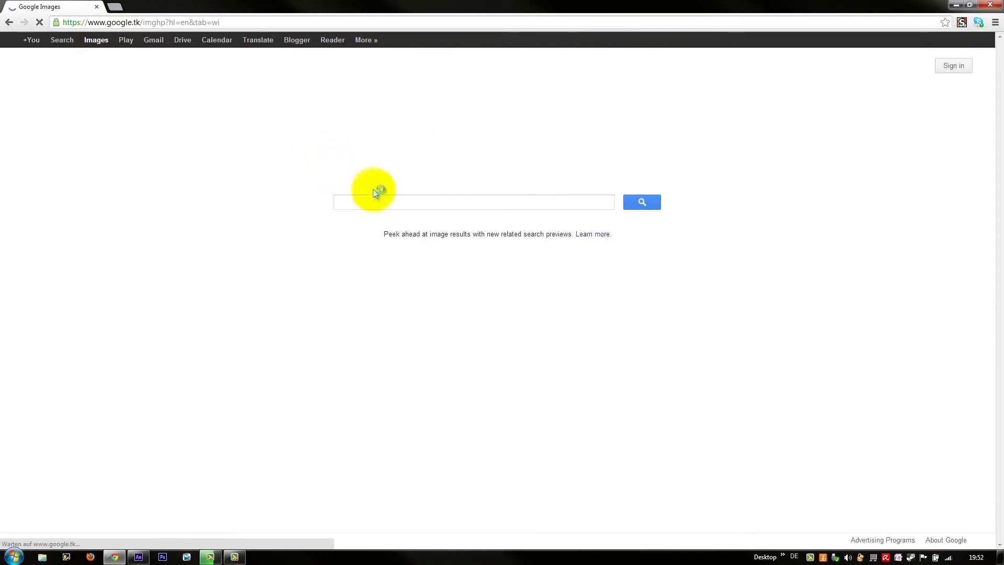
click(380, 205)
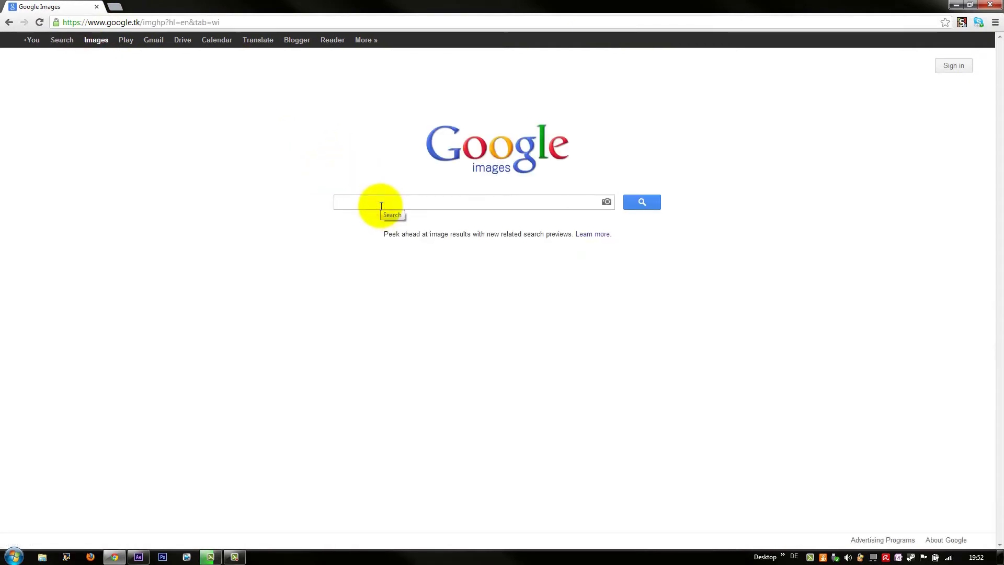
key(Caps_Lock)
text(C)
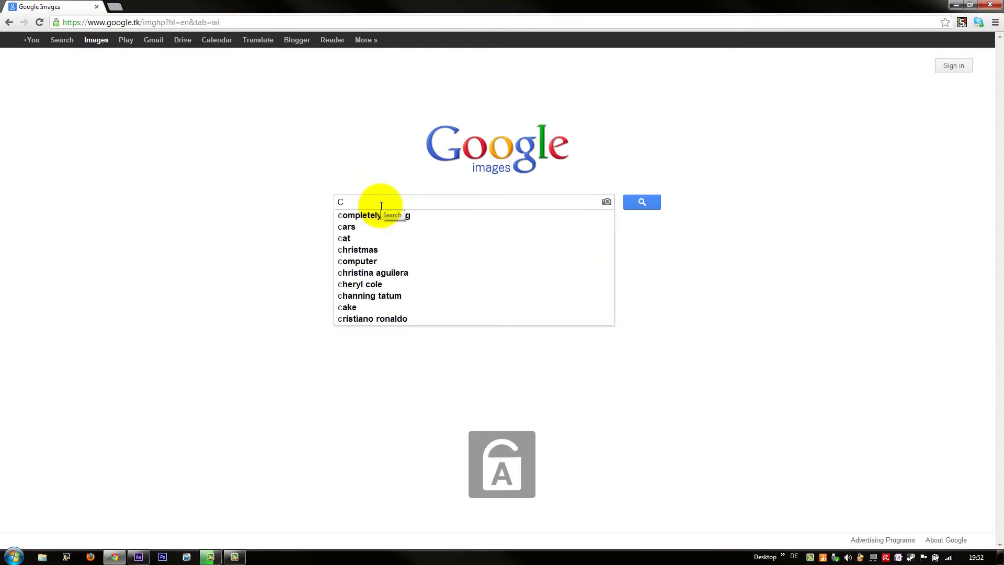
key(BackSpace)
key(Caps_Lock)
text(C)
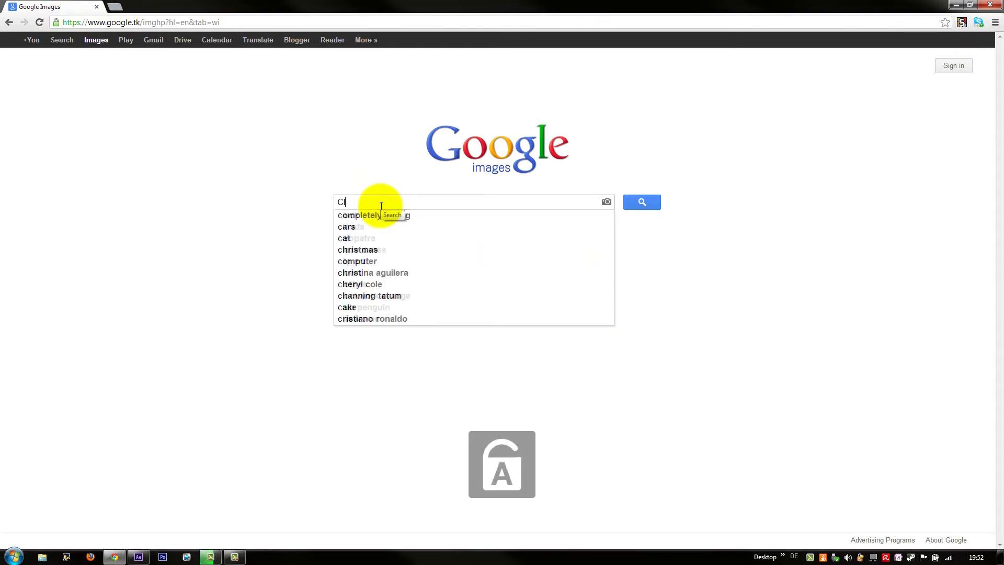
key(Caps_Lock)
text(loudy)
key(Caps_Lock)
text(S)
key(Caps_Lock)
text(ky)
key(Return)
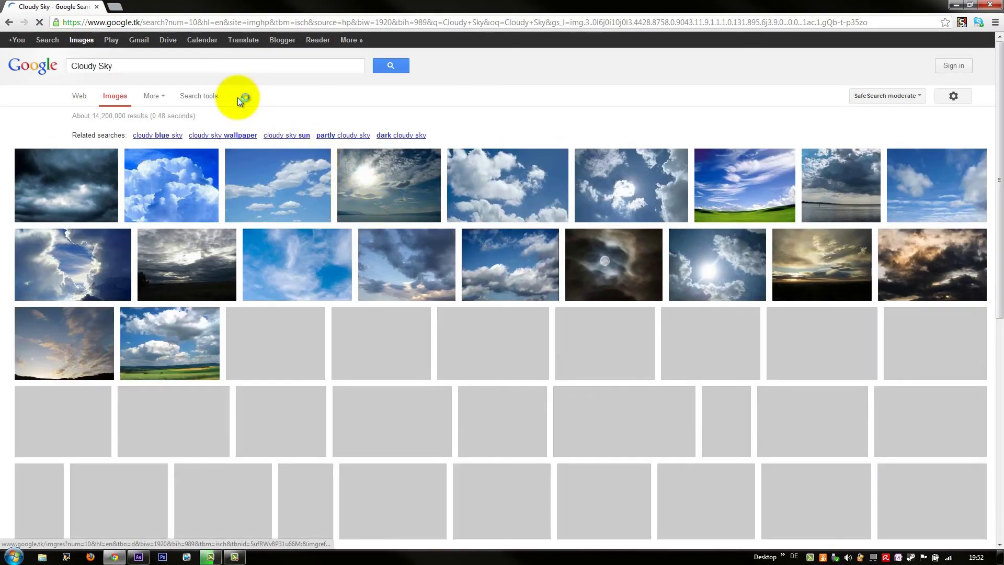
Replace the search term with 'Thunder sky' and run the search
drag(142, 66, 53, 63)
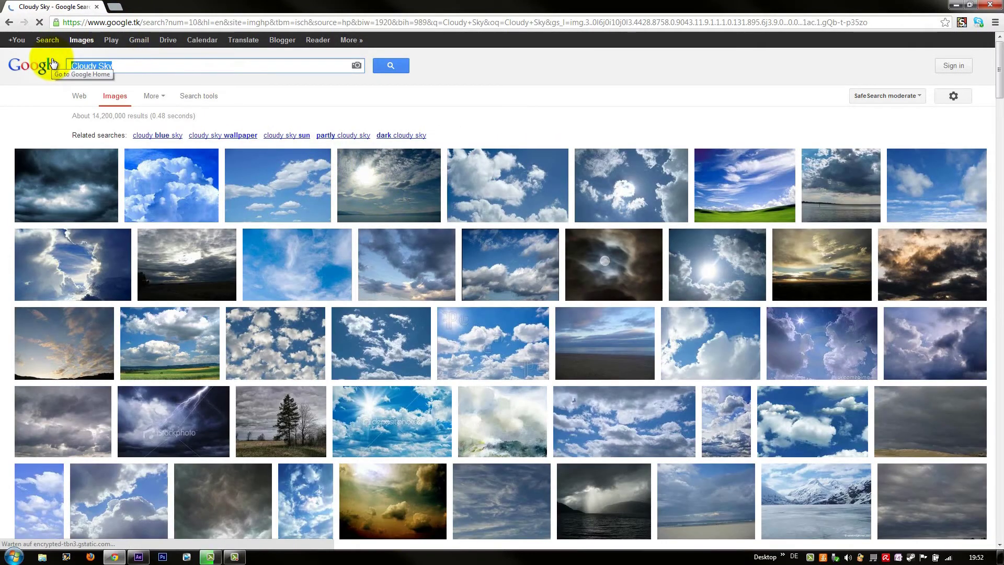
text(Thunder sy)
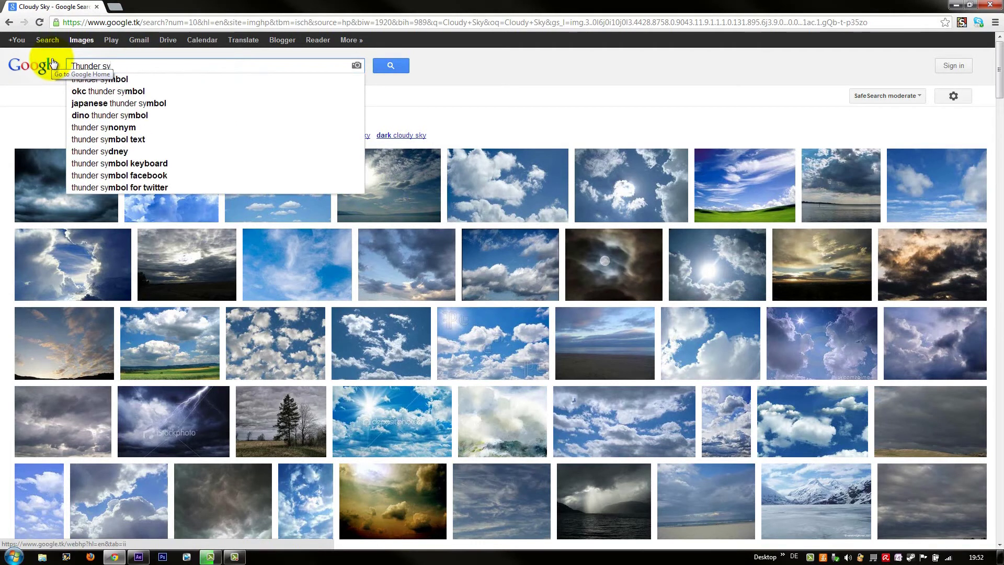
key(BackSpace)
text(ky)
key(Return)
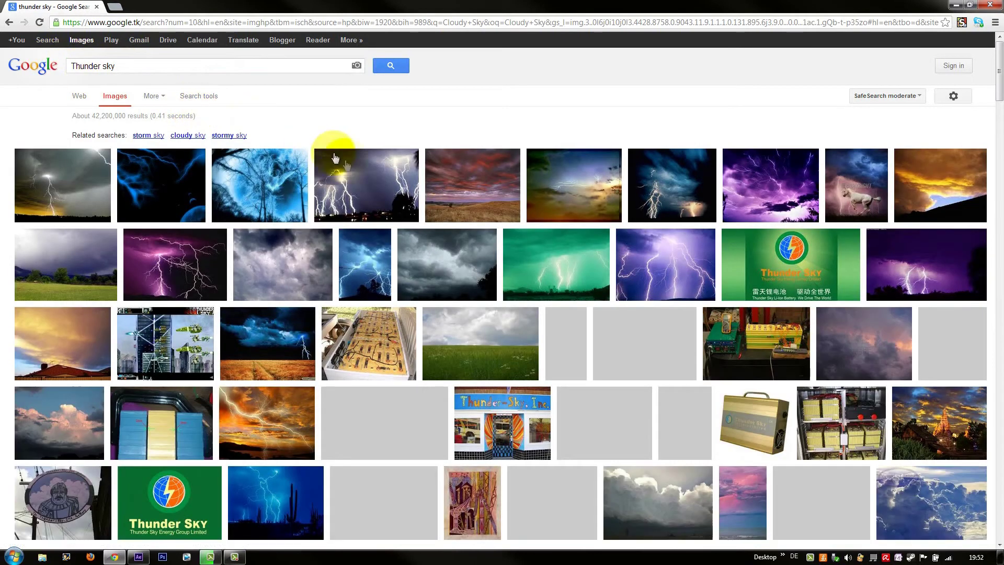
Open the Thunder Clouds result and save the picture as 171.jpg in Pikures
click(428, 264)
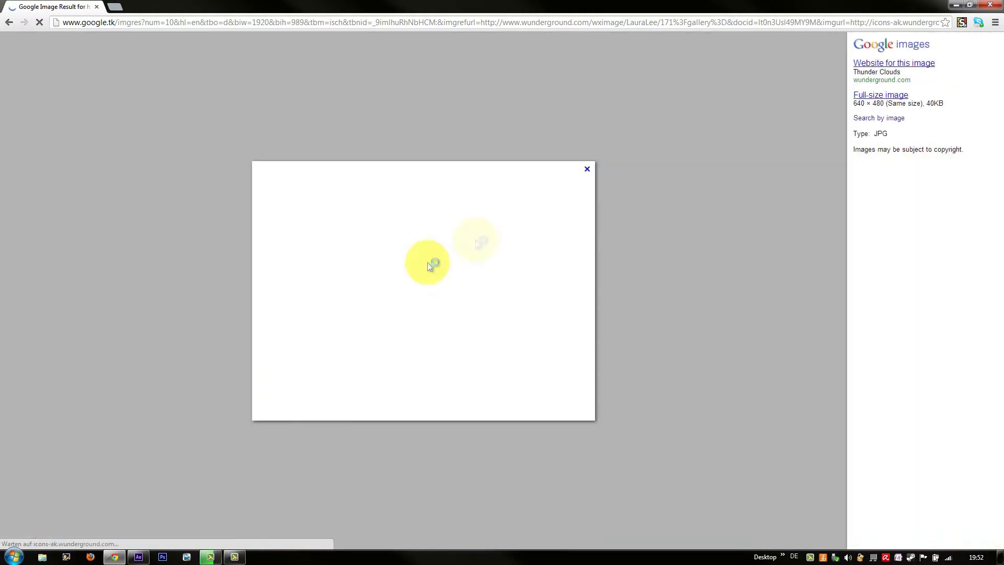
right_click(430, 268)
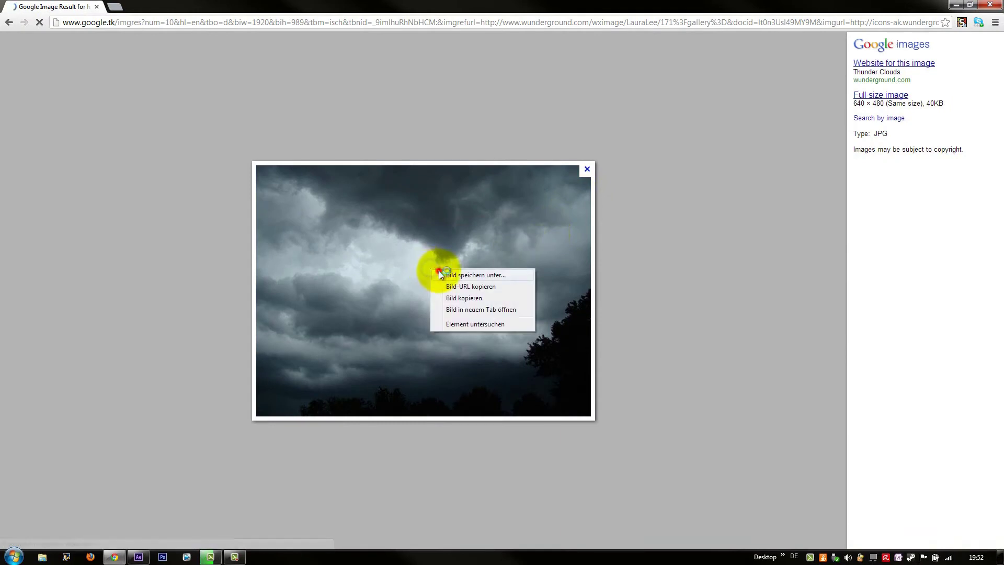
click(432, 298)
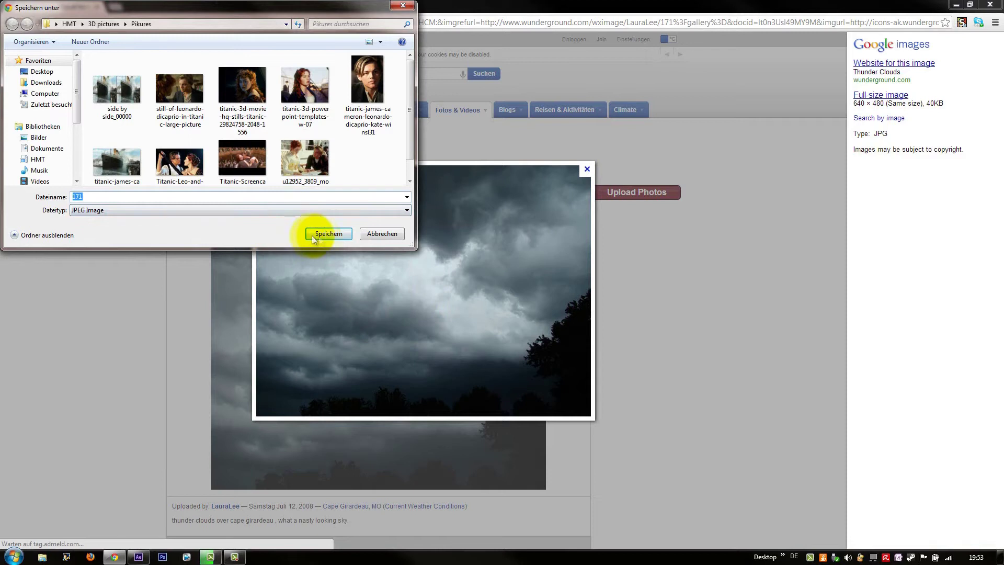
click(318, 234)
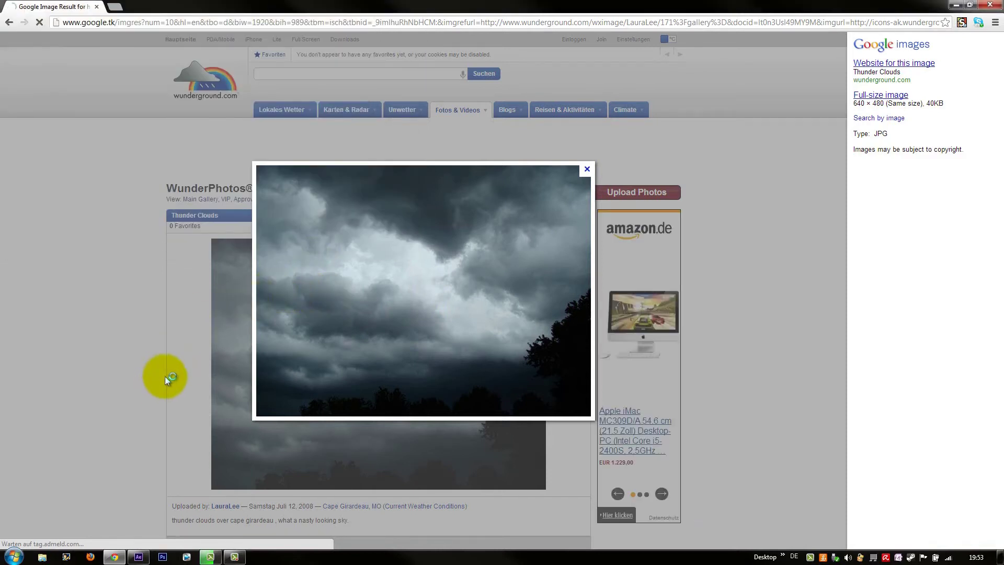
mouse_move(137, 559)
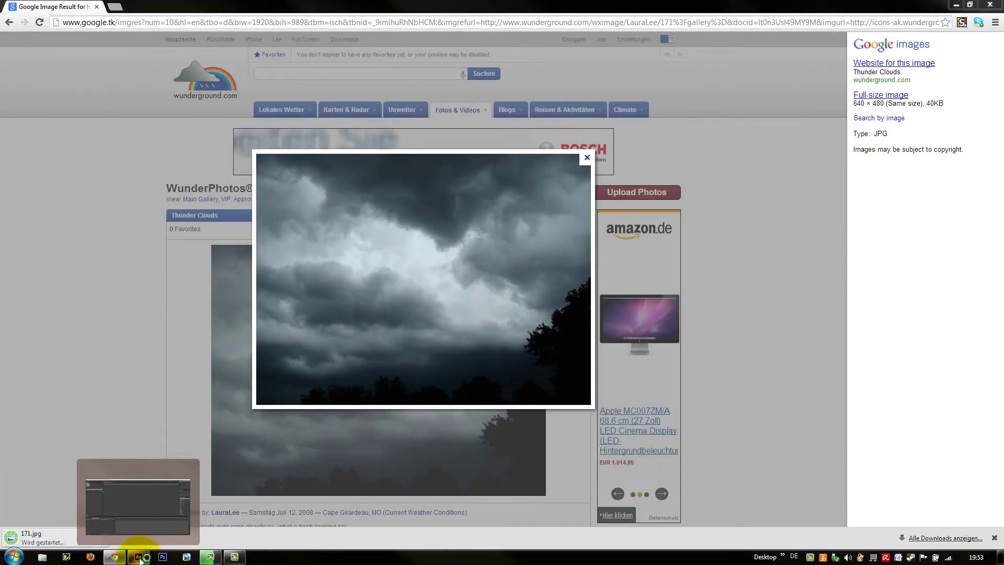
Drag 171.jpg from Chrome's download bar into the After Effects Project panel
click(139, 558)
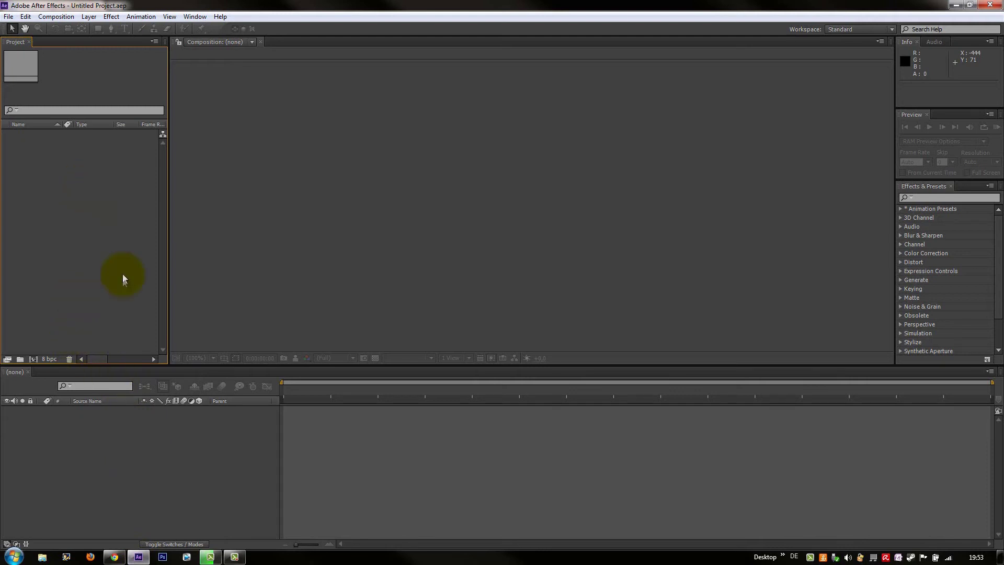
click(115, 557)
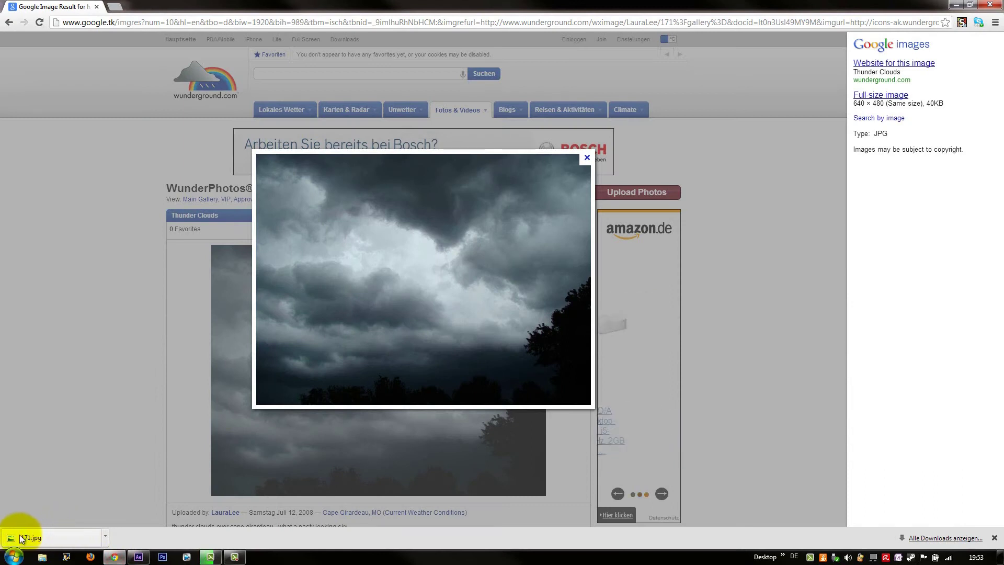
drag(22, 537, 89, 215)
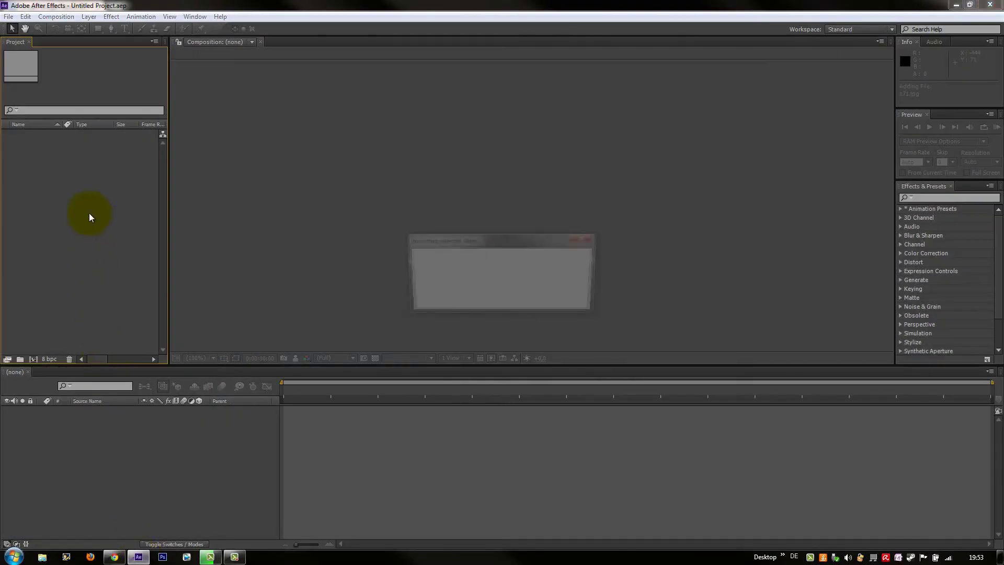
click(61, 198)
Make a new composition with duration 0:00:10:00 and a 24 fps frame rate
click(59, 17)
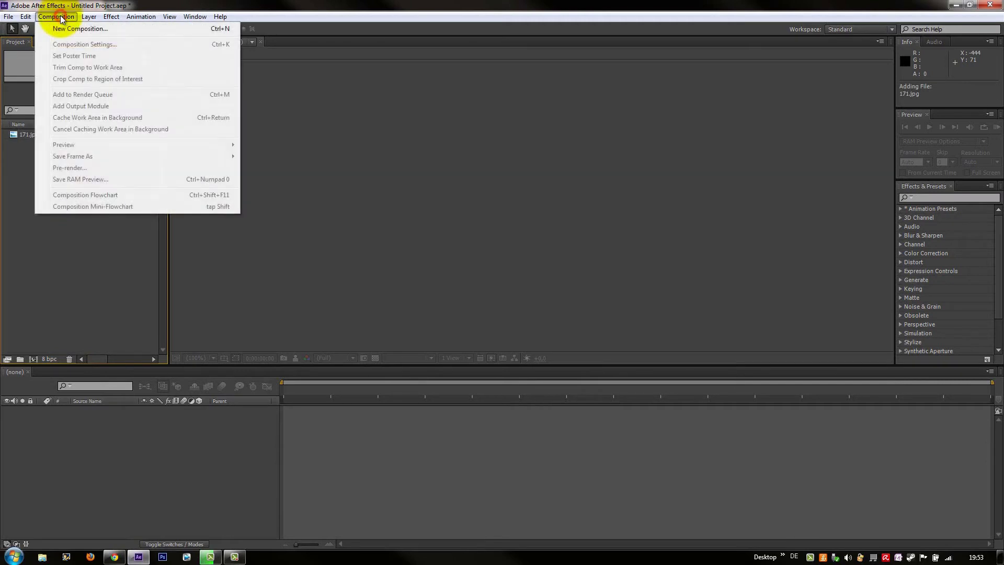
click(79, 29)
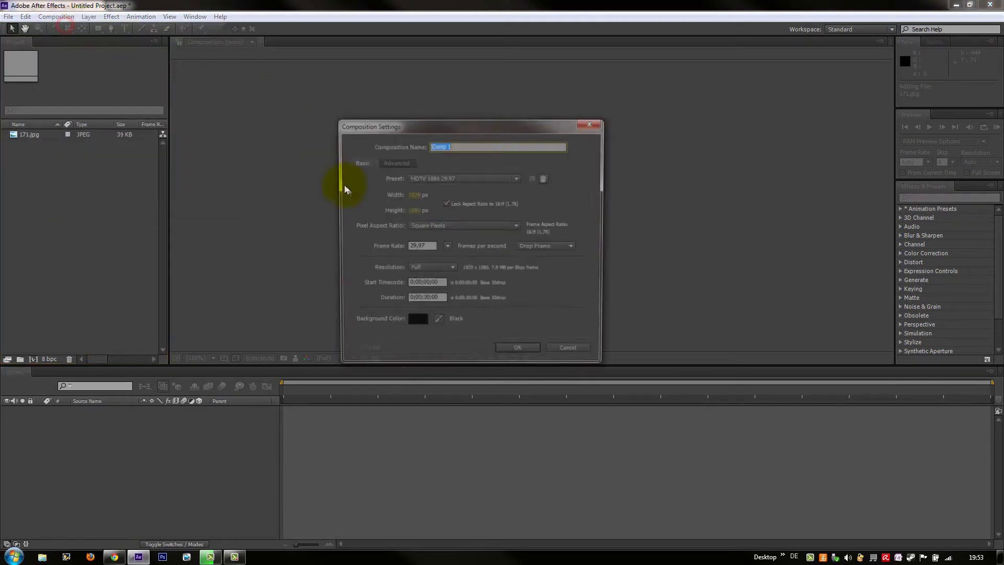
click(428, 299)
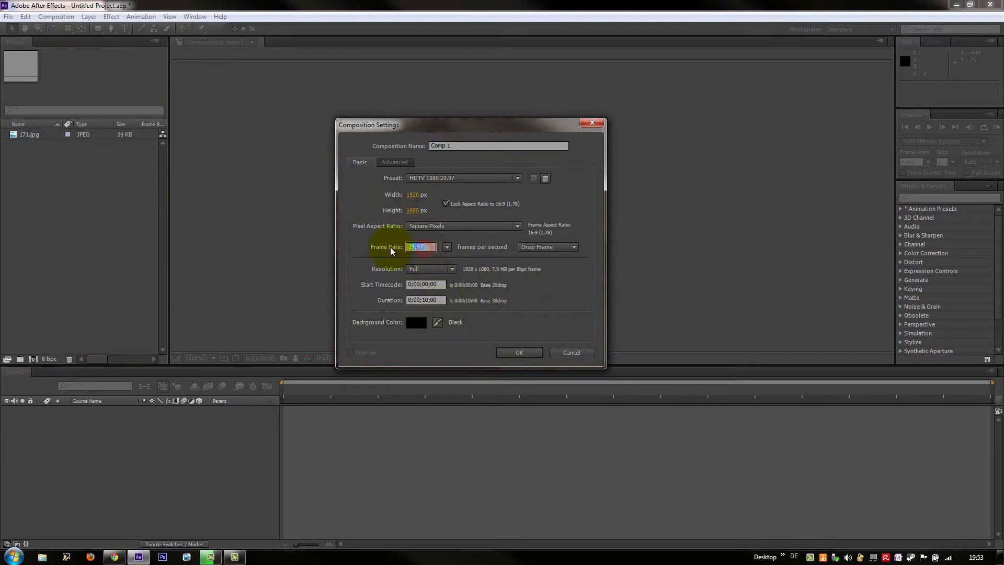
text(24)
click(515, 288)
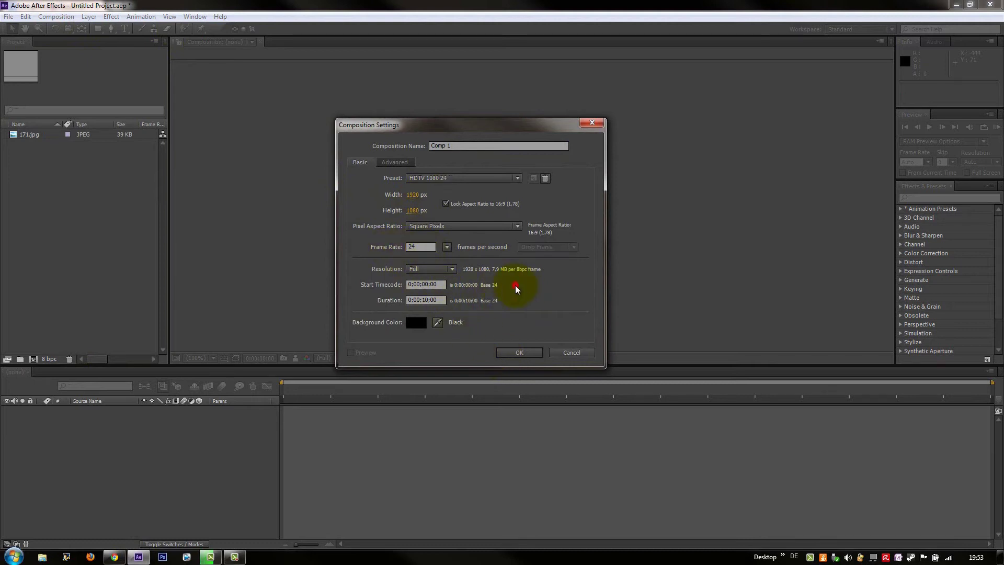
click(539, 353)
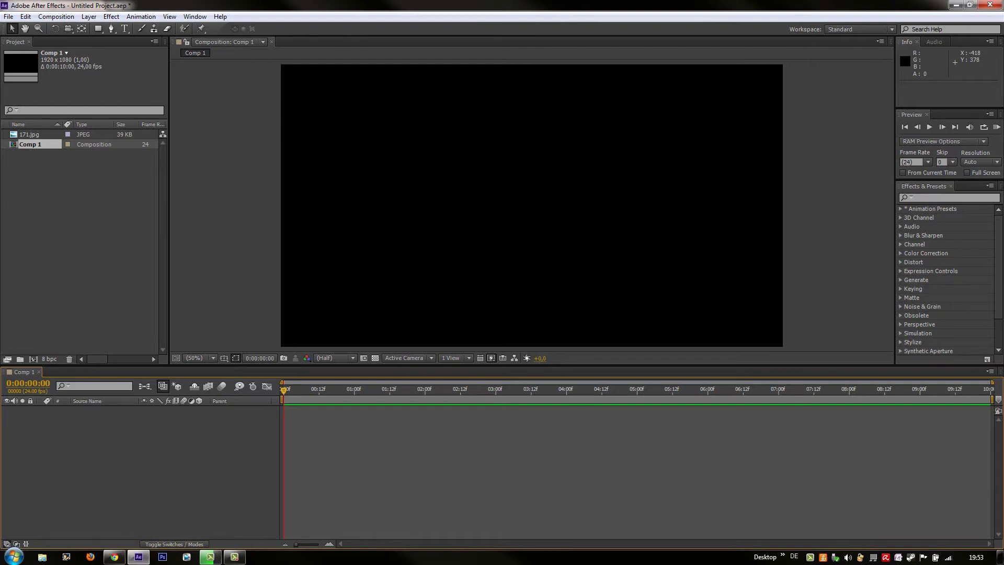
Drag Harry Potter logo.png from Explorer's Tutorials folder into the Project panel
key(alt+Tab)
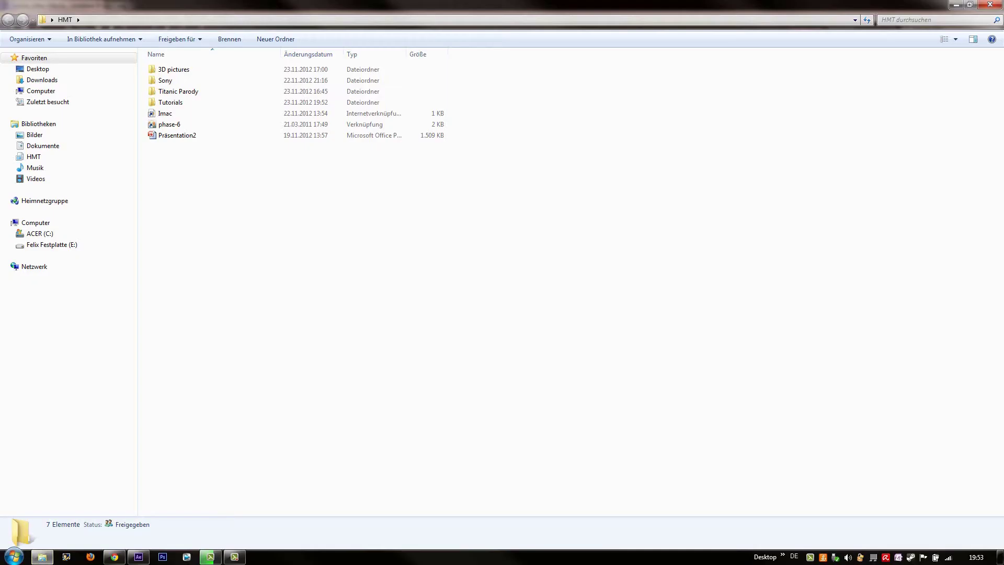
double_click(171, 102)
click(231, 92)
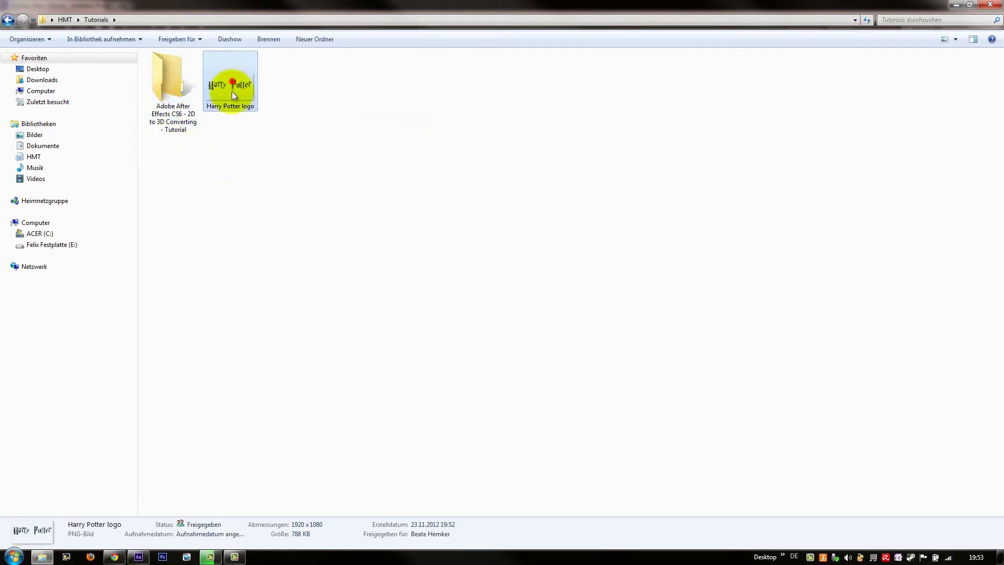
drag(231, 92, 108, 304)
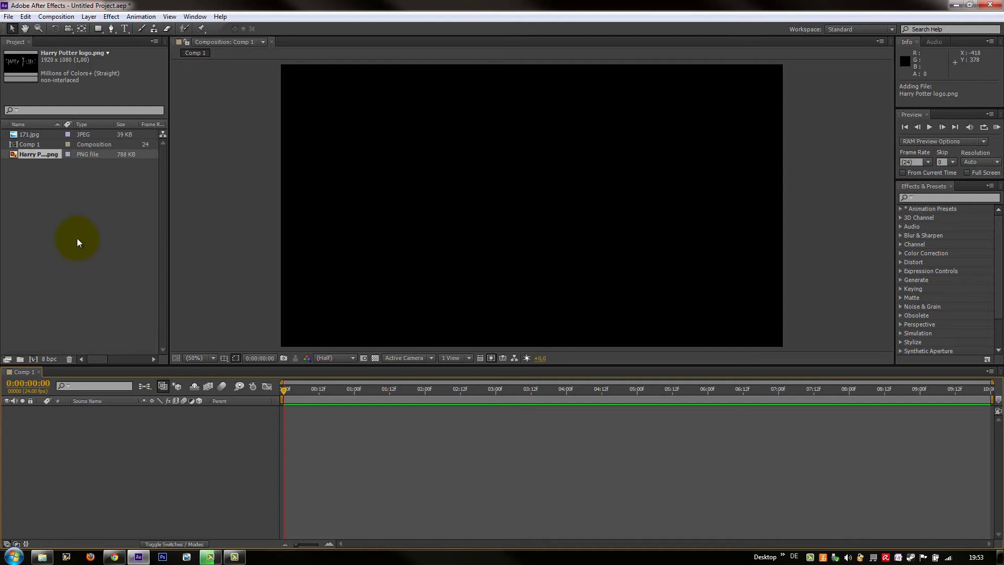
Add 171.jpg to Comp 1 and scale it to about 408 × 288% to fill the frame
click(61, 193)
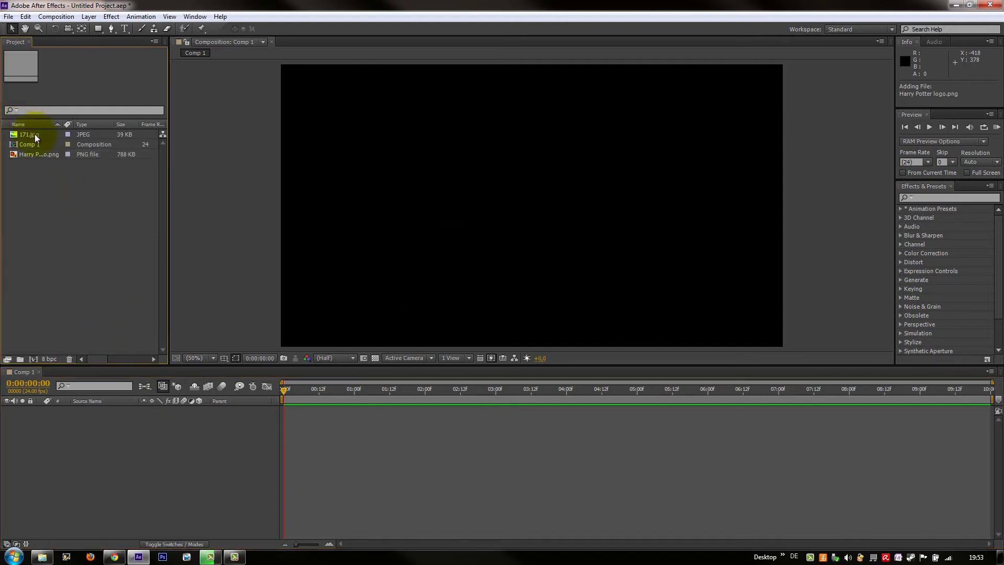
drag(35, 137, 116, 434)
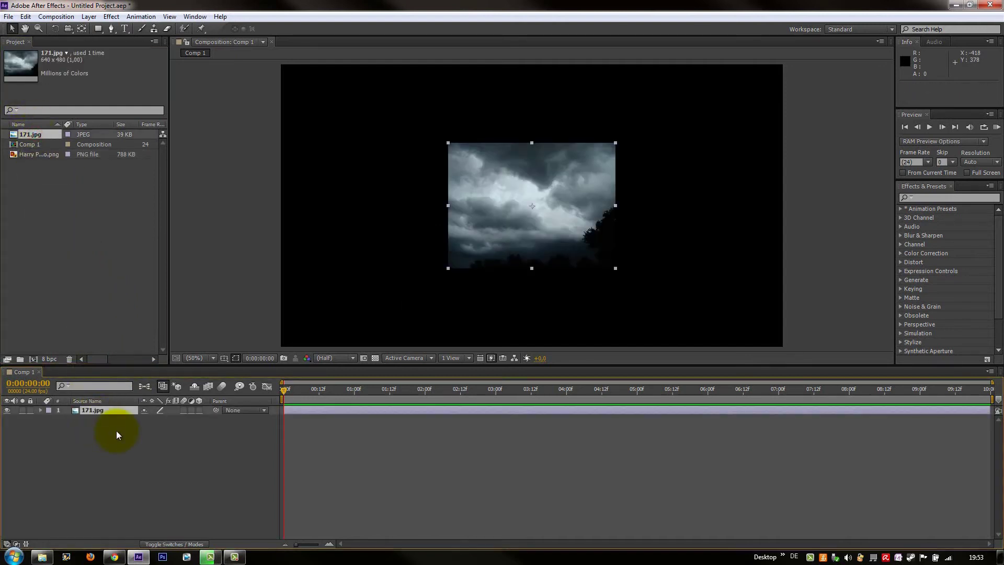
drag(617, 271, 800, 387)
key(comma)
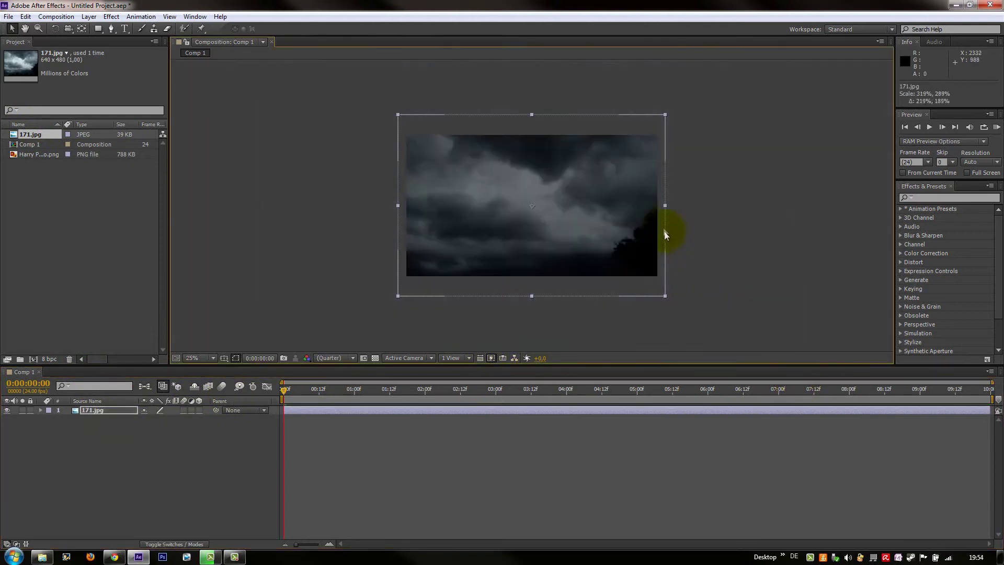
drag(667, 205, 722, 295)
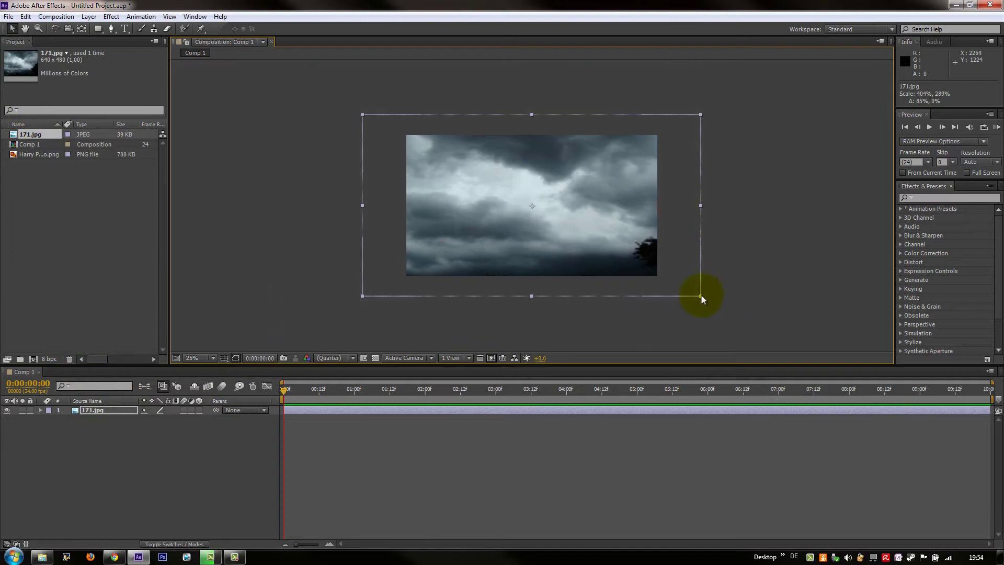
mouse_move(702, 297)
mouse_down()
mouse_move(683, 283)
mouse_move(691, 297)
mouse_up()
drag(617, 240, 648, 261)
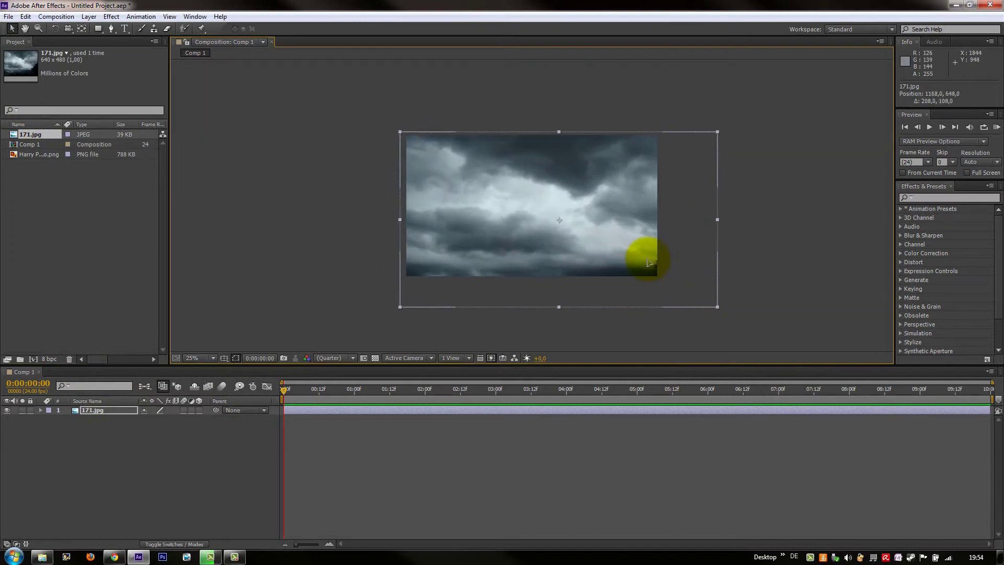
drag(717, 307, 729, 309)
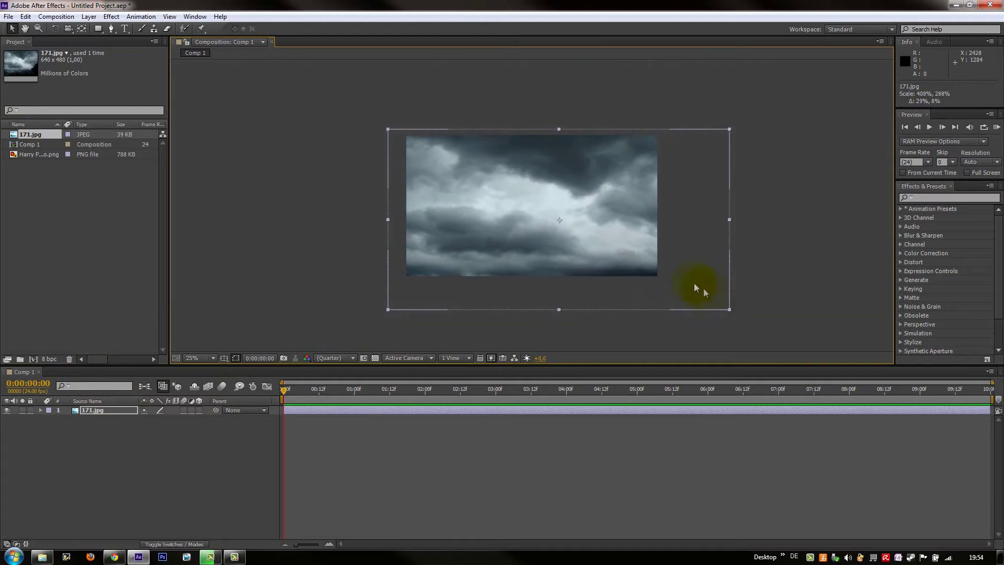
Zoom the viewer to 50% and expand the cloud layer's Transform properties
click(121, 445)
key(period)
key(period)
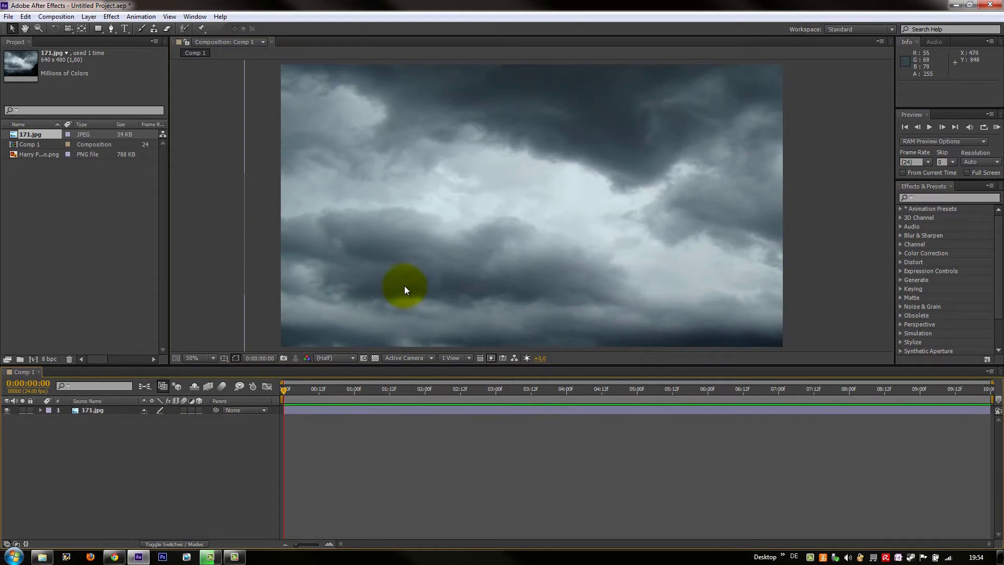
click(98, 410)
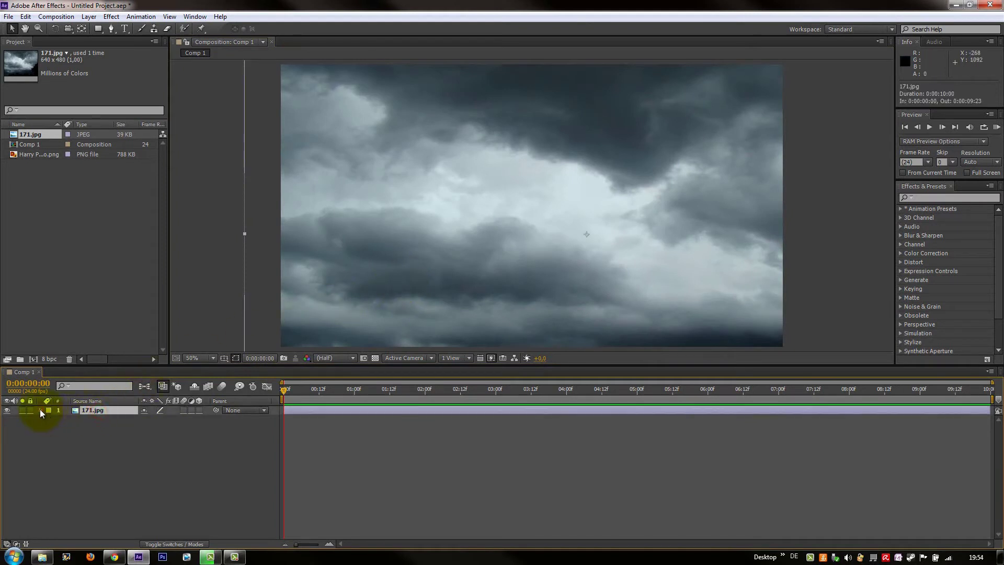
click(41, 409)
click(49, 419)
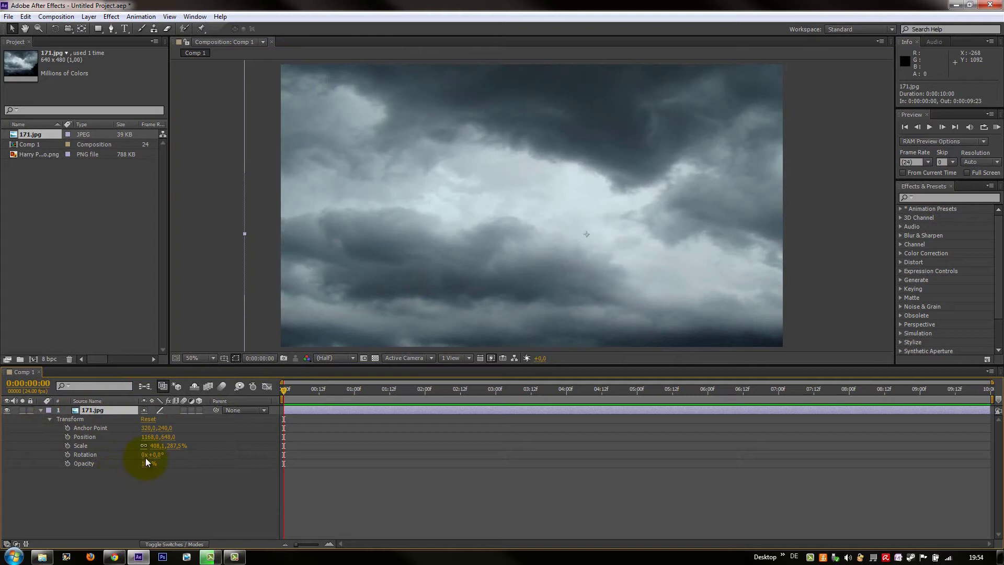
Keyframe the cloud Scale from 287.5% at the start to about 483 × 353% at the end
click(67, 445)
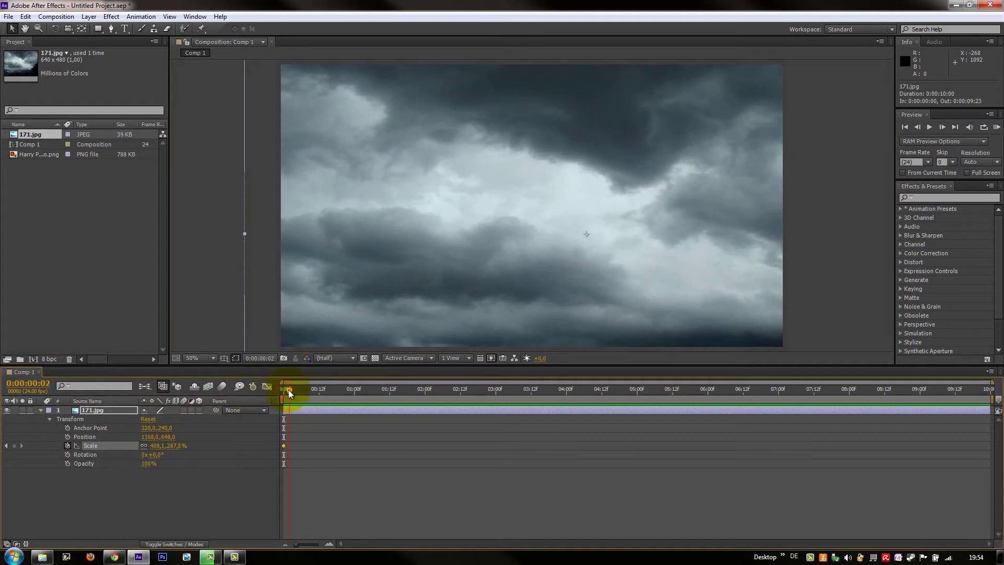
drag(286, 391, 832, 393)
drag(943, 387, 996, 390)
scroll(713, 276, down, 2)
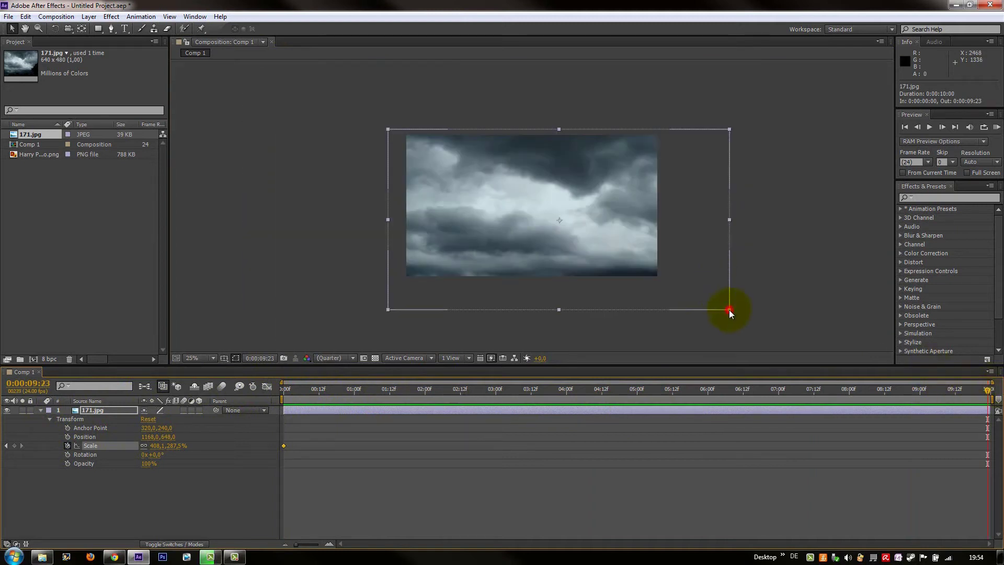
shift+click(730, 309)
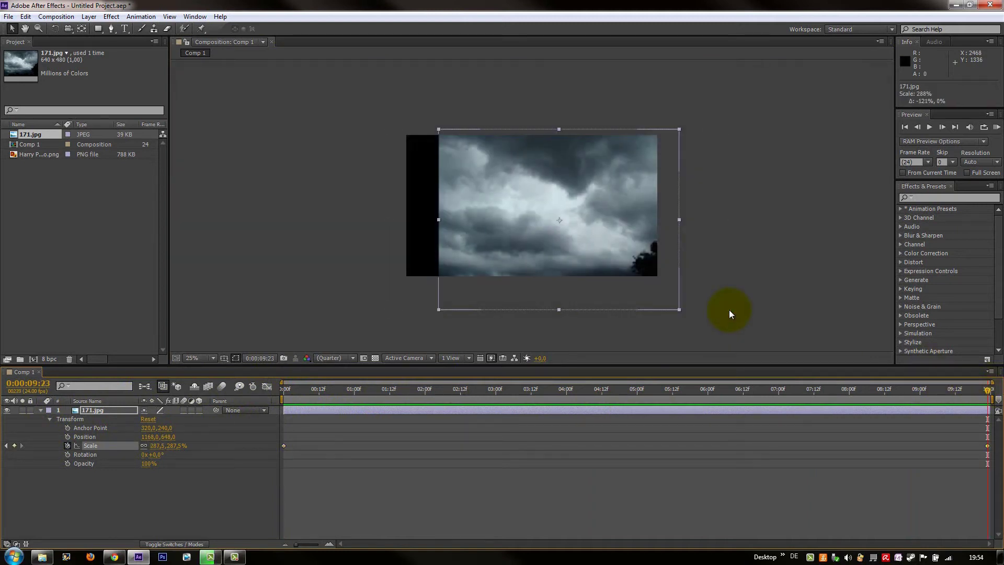
drag(730, 310, 763, 330)
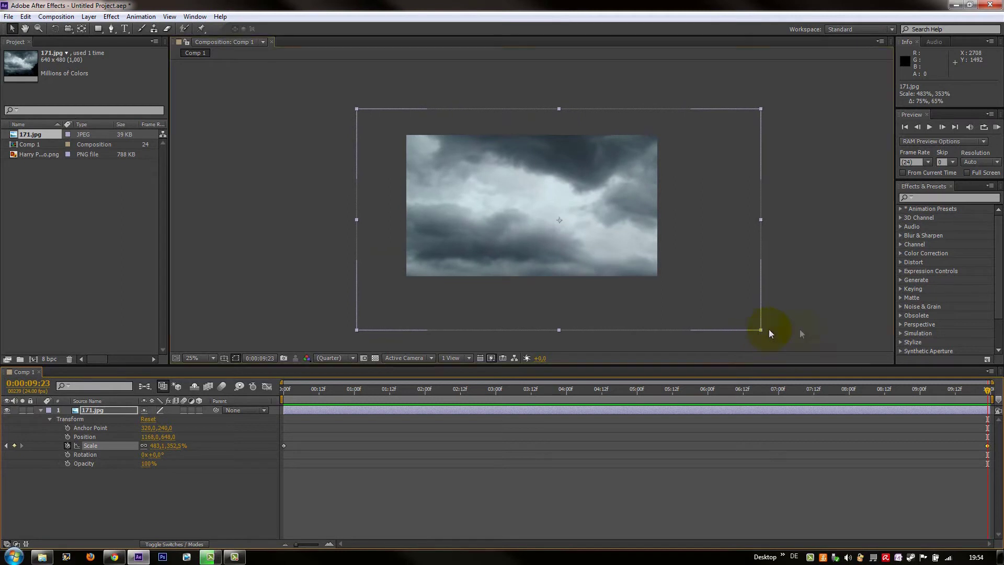
Scrub through the zoom to preview it, then return to the start and collapse the layer
click(987, 391)
drag(989, 397, 324, 438)
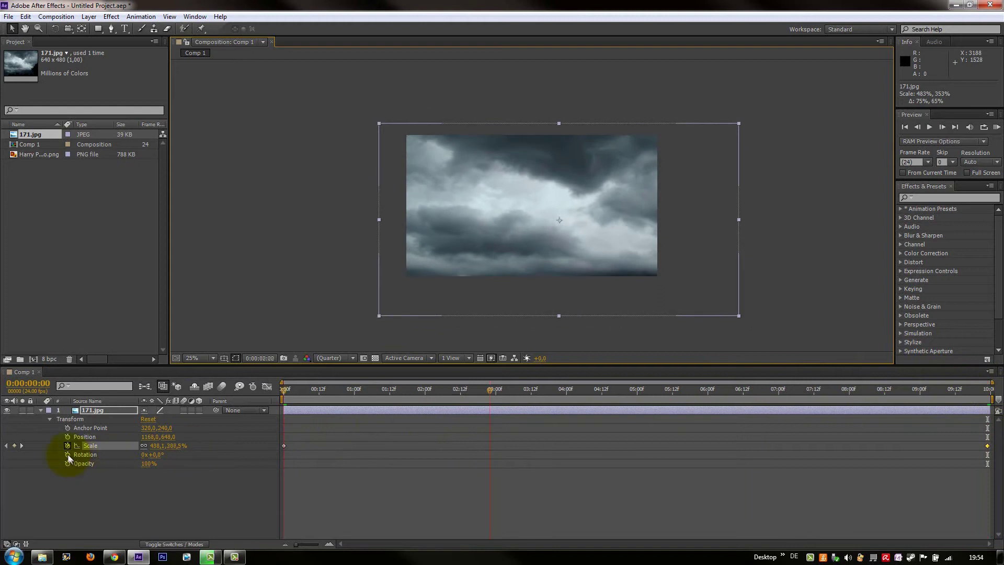
key(Home)
click(41, 410)
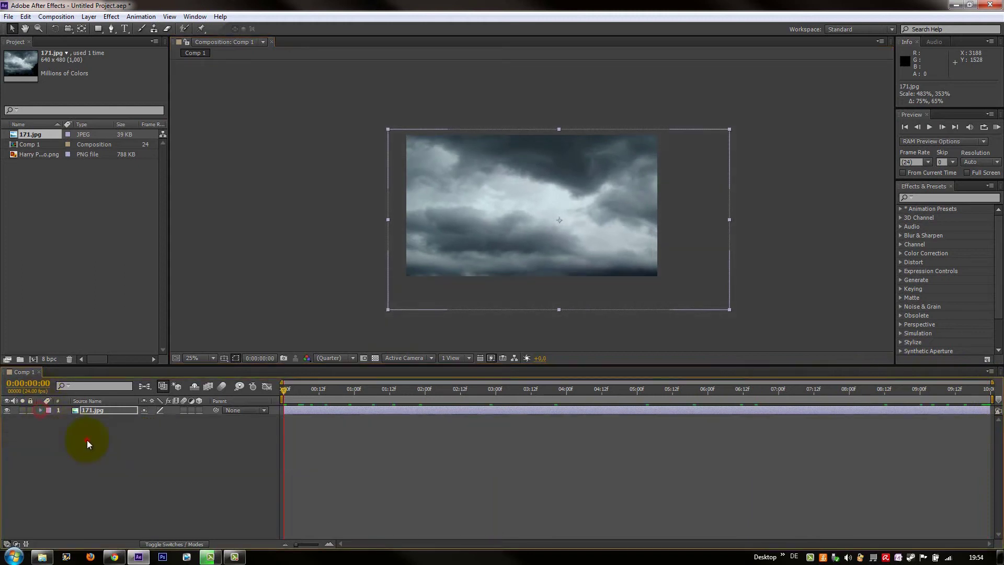
Add Harry Potter logo.png above the clouds and scale it down to about 40%
click(87, 440)
drag(34, 157, 86, 408)
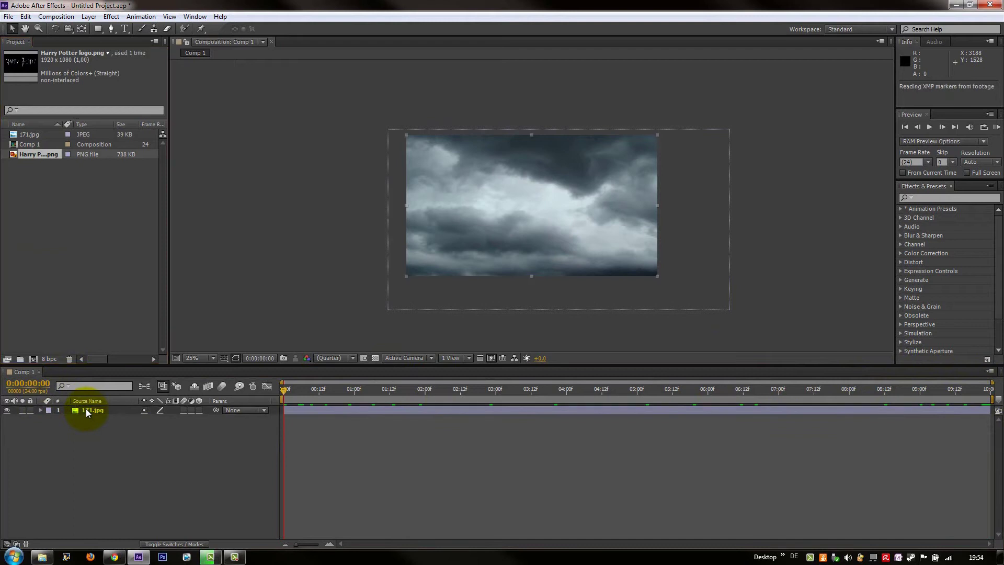
click(102, 468)
key(period)
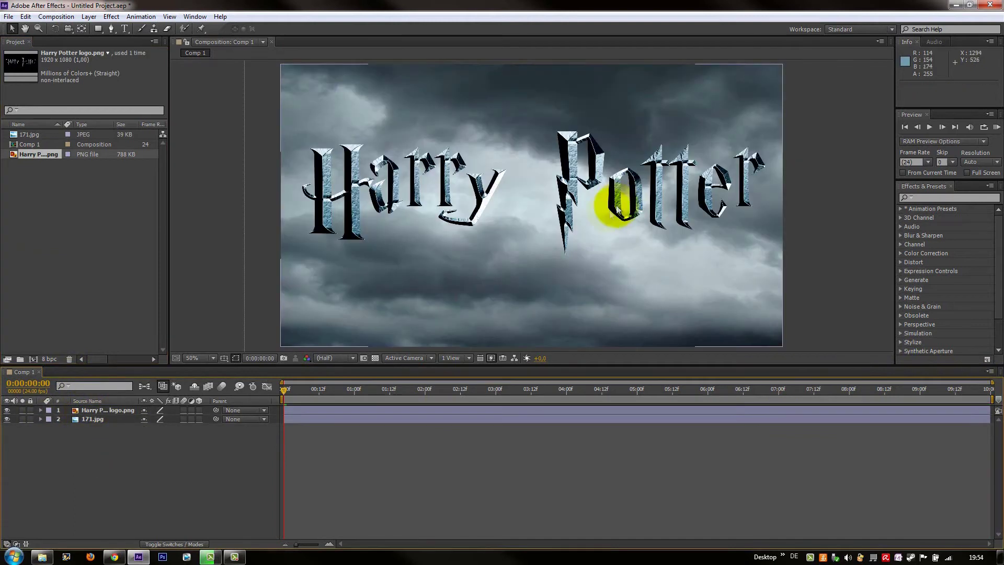
key(period)
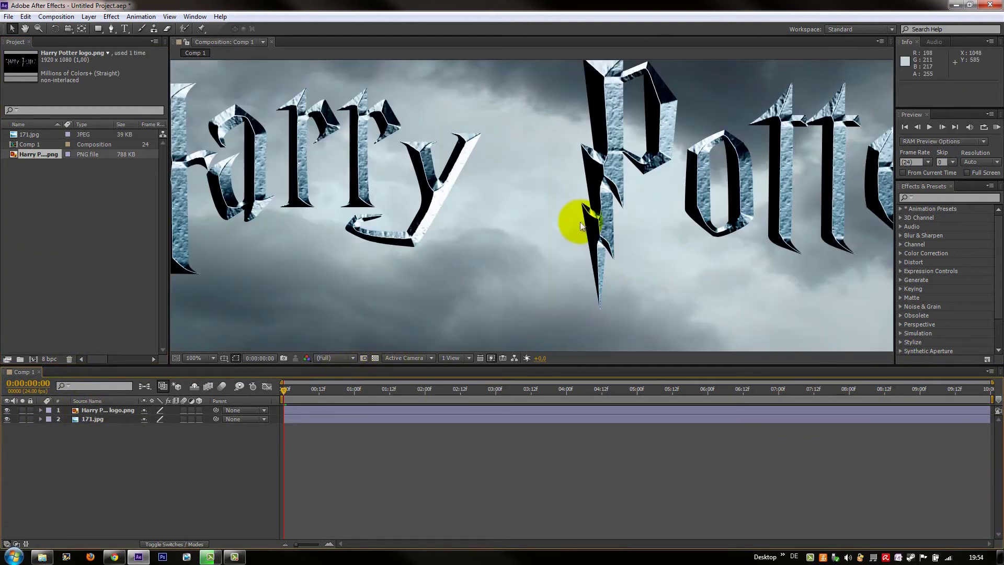
key(comma)
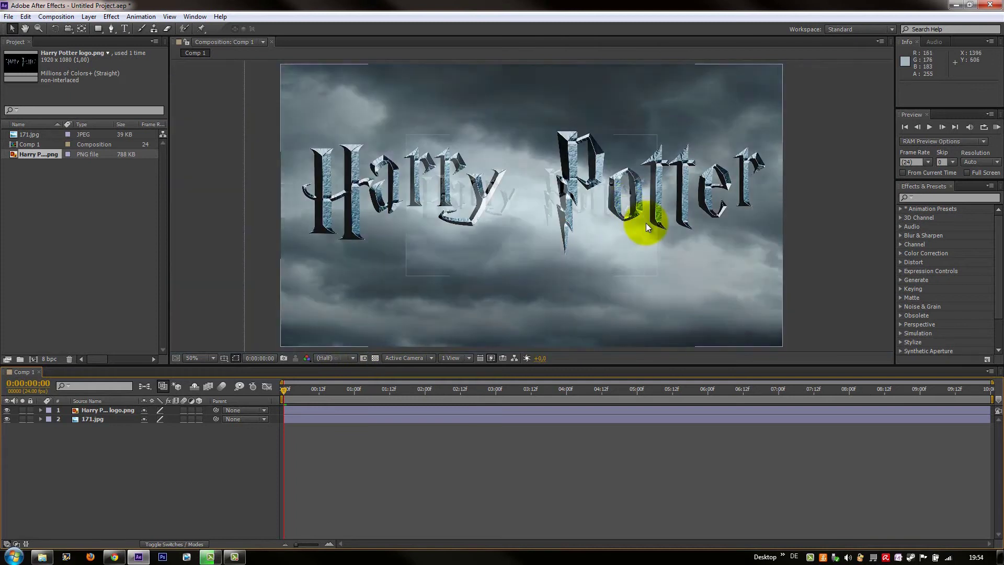
key(comma)
click(125, 409)
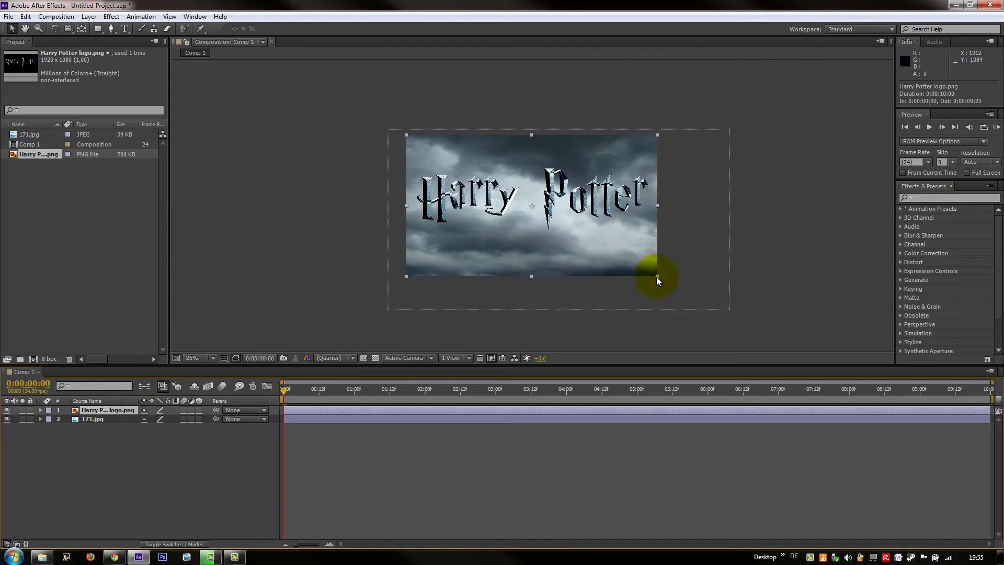
drag(656, 277, 581, 239)
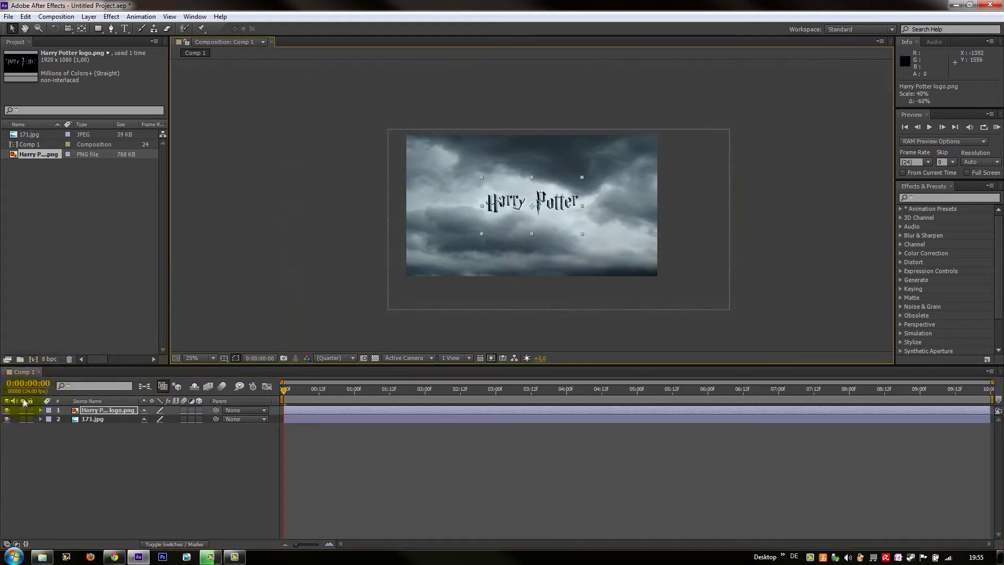
Hide the Harry Potter logo layer and paste a duplicate of the 171.jpg cloud layer
click(7, 410)
click(60, 438)
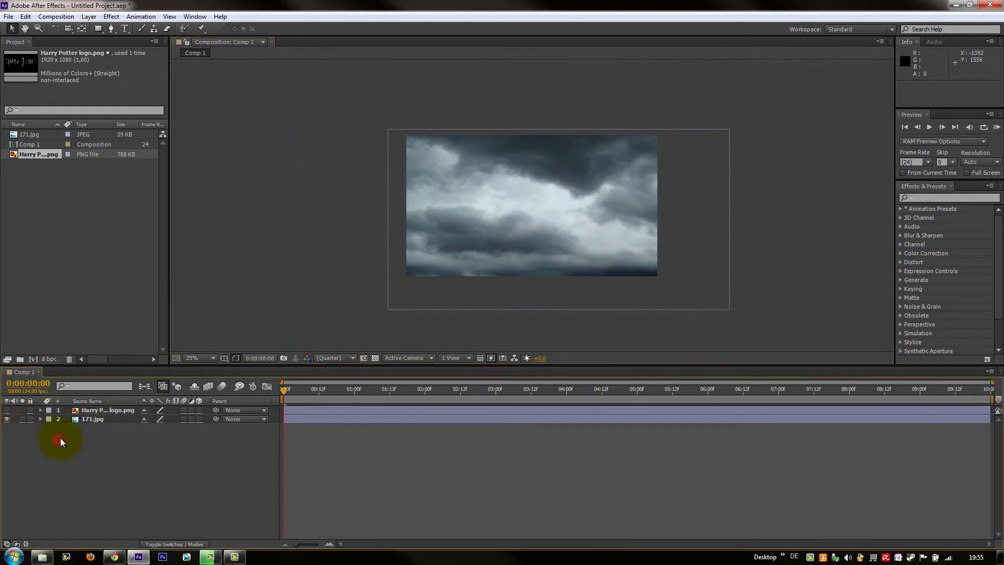
click(98, 419)
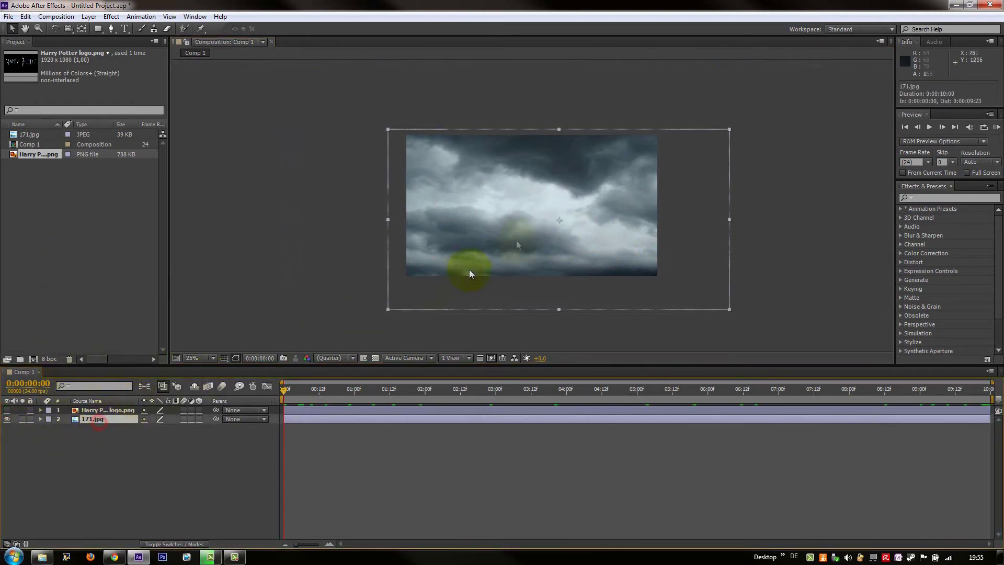
scroll(527, 233, up, 2)
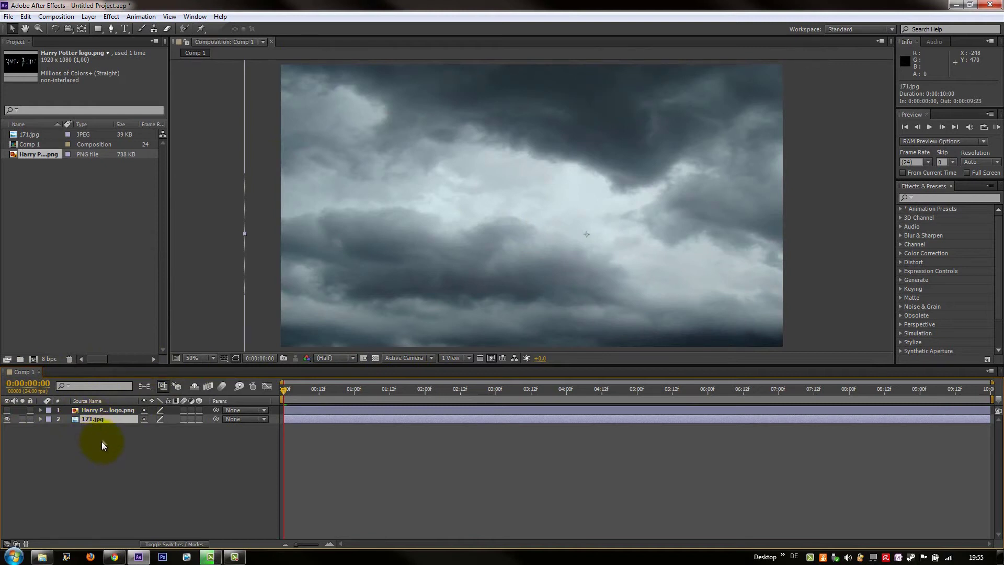
key(ctrl+v)
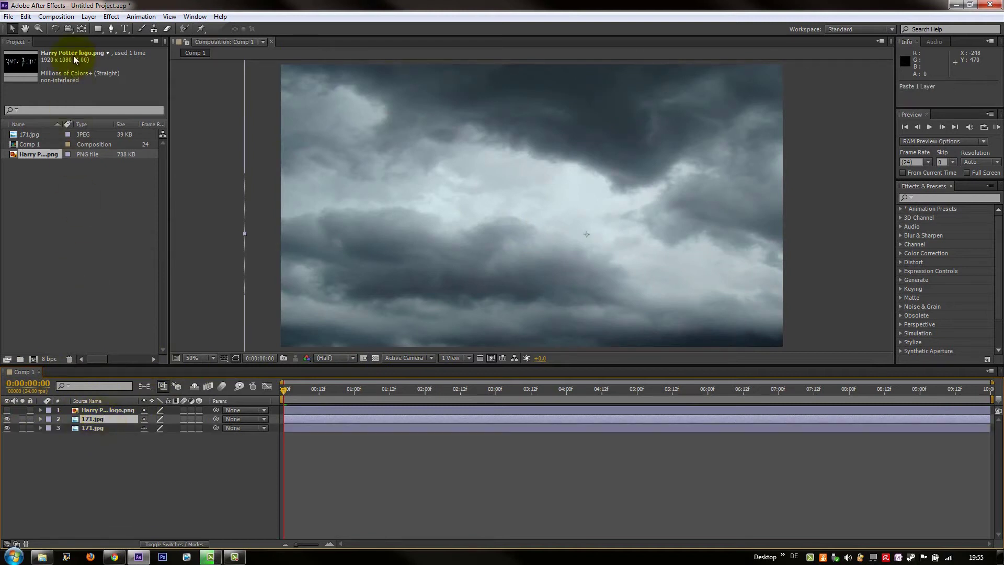
Draw a closed Pen-tool mask outlining the bright patch of clouds
click(110, 29)
drag(109, 32, 135, 30)
click(414, 136)
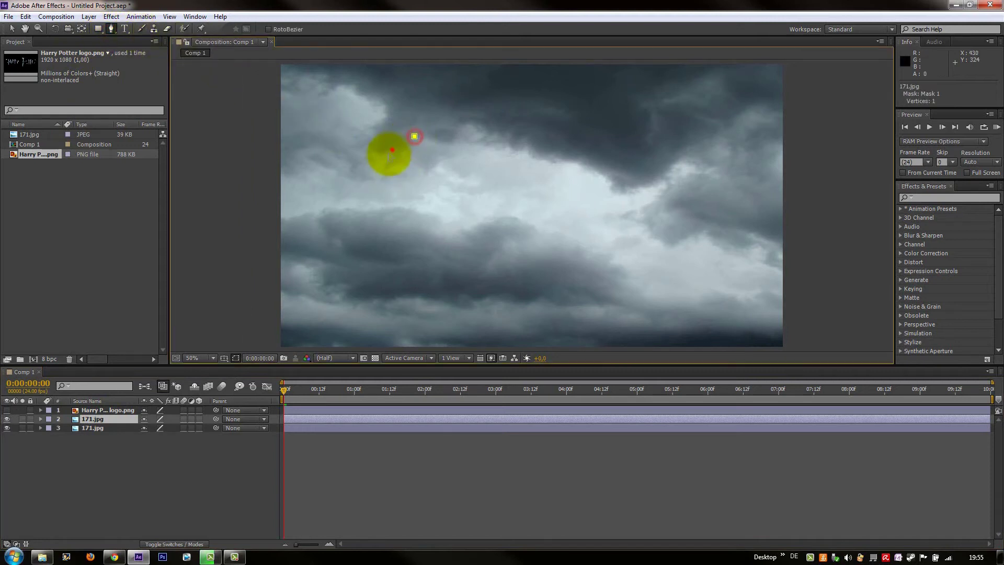
click(392, 150)
click(382, 181)
click(391, 212)
click(439, 222)
click(501, 207)
click(519, 171)
click(526, 129)
click(508, 110)
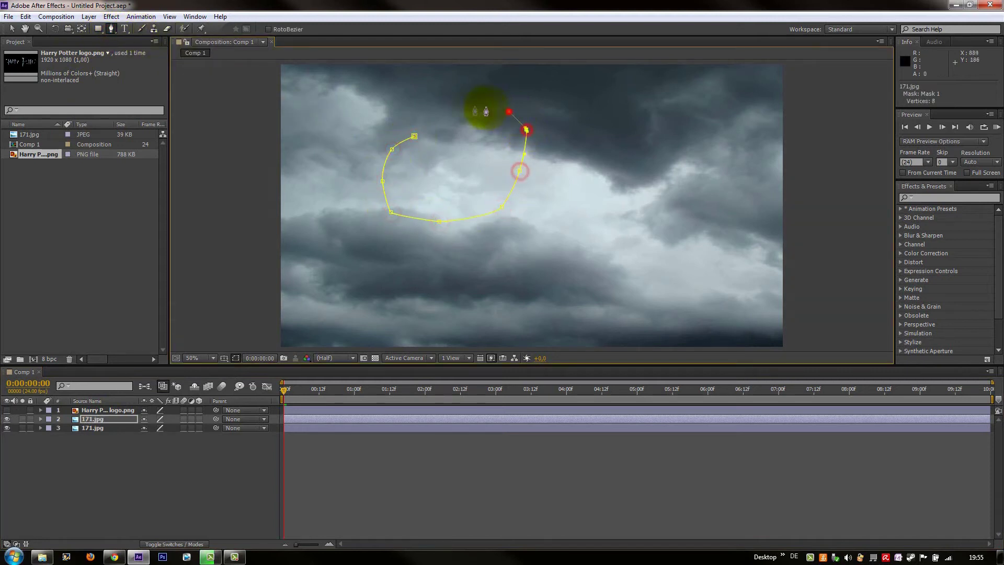
click(458, 108)
click(446, 116)
click(414, 136)
drag(415, 137, 415, 139)
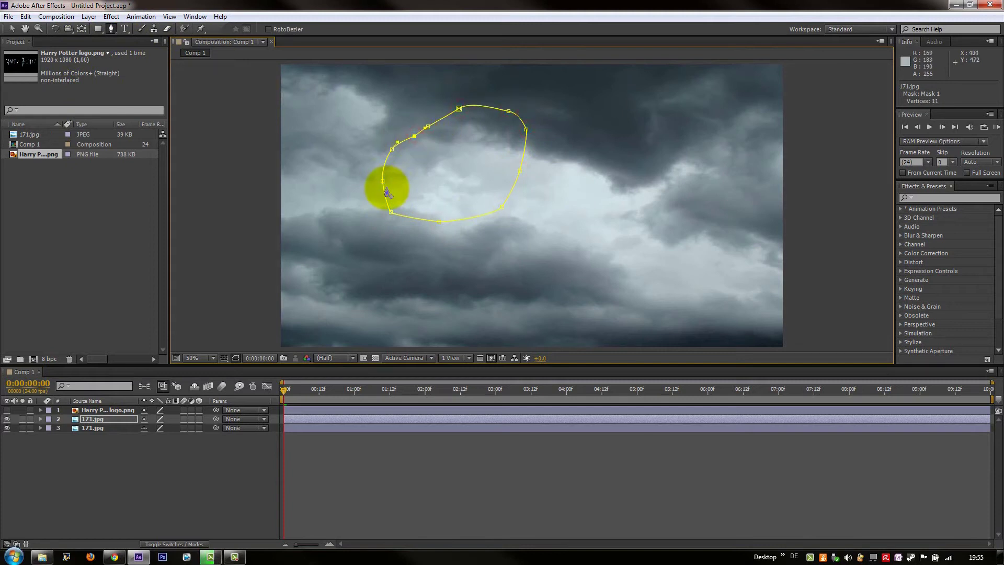
Set the cloud copy's Mask Feather to 20 pixels
click(92, 419)
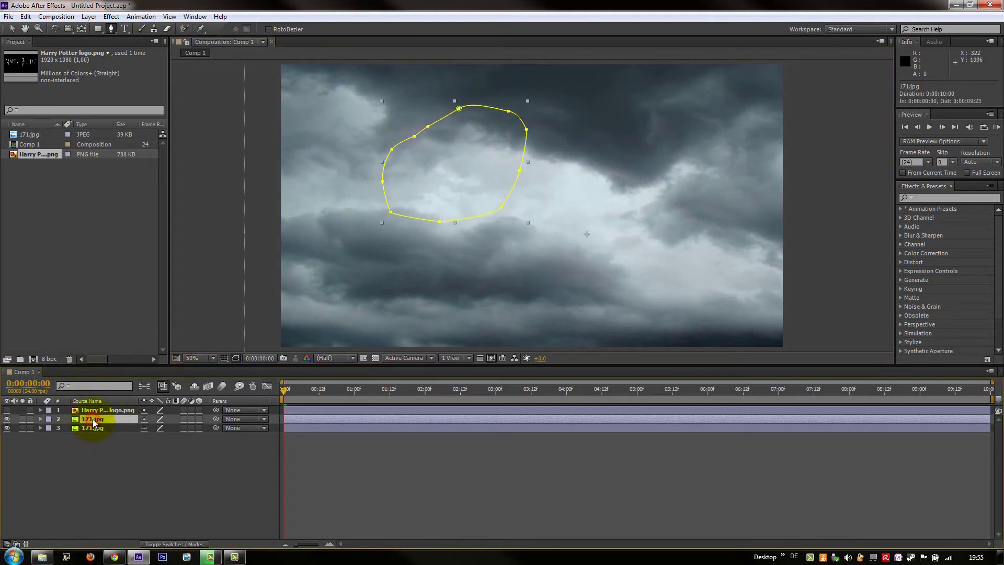
key(f)
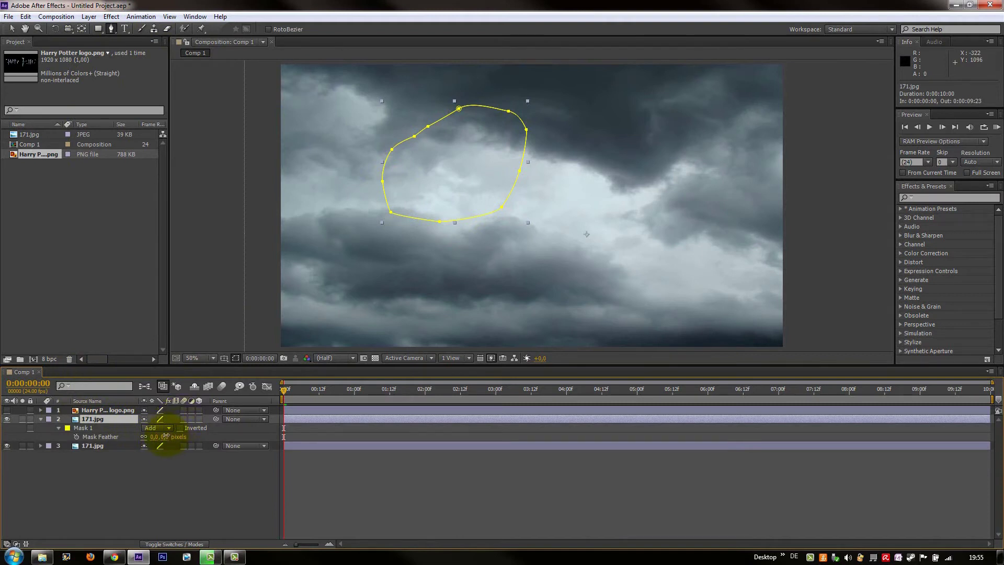
click(166, 436)
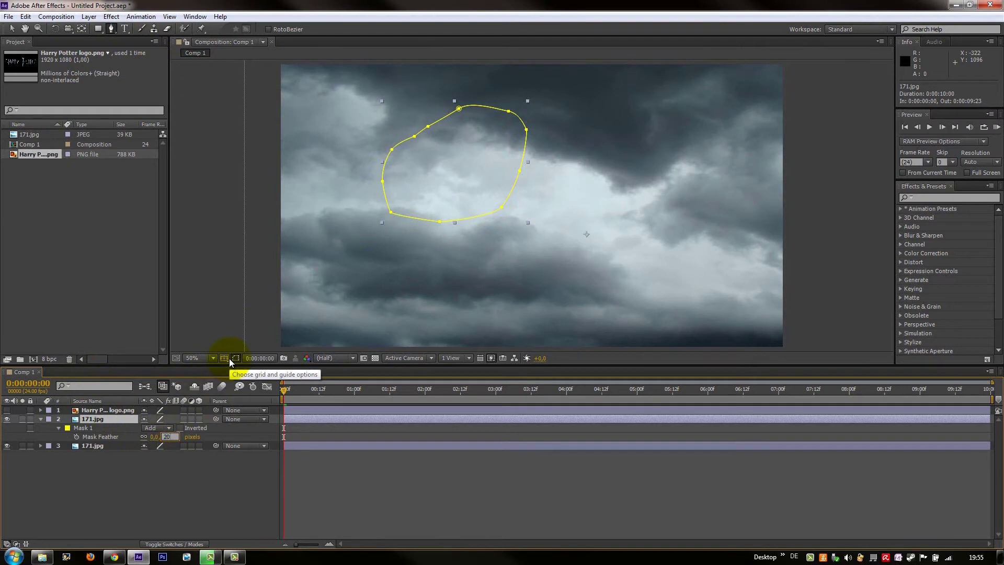
text(20,0 pixels)
click(132, 489)
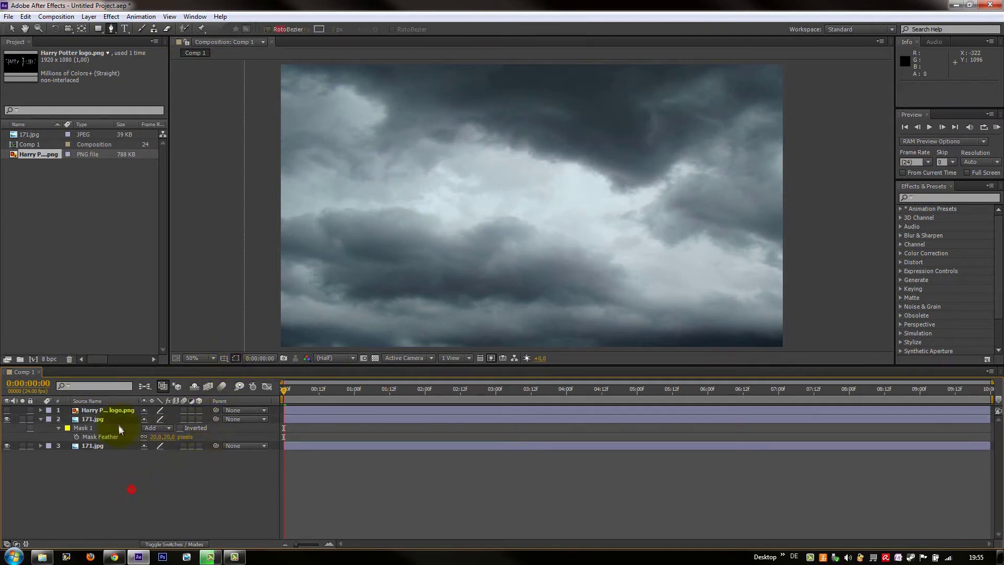
Move the mask over the bright clouds near the centre
click(104, 419)
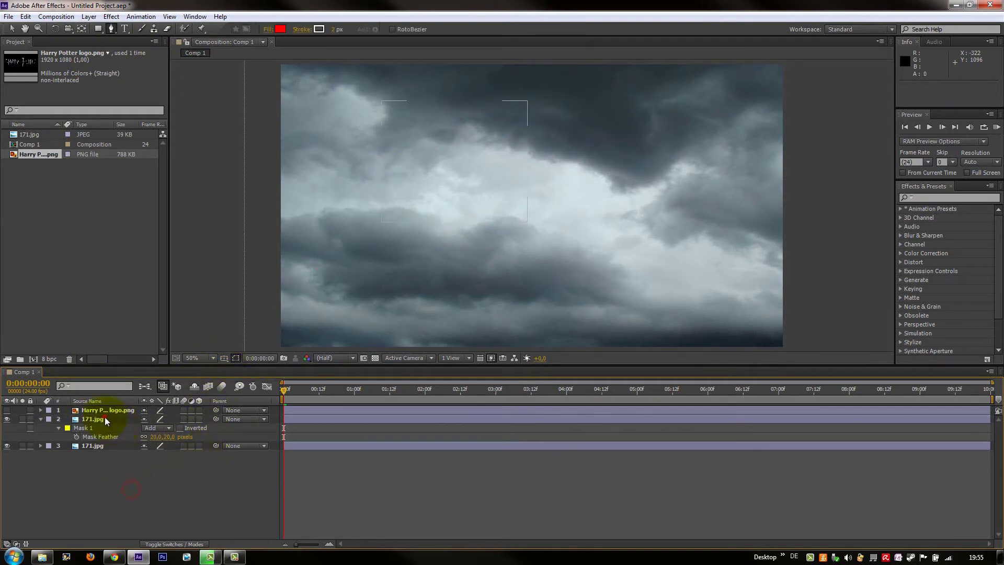
click(11, 28)
drag(449, 155, 517, 147)
drag(167, 435, 193, 433)
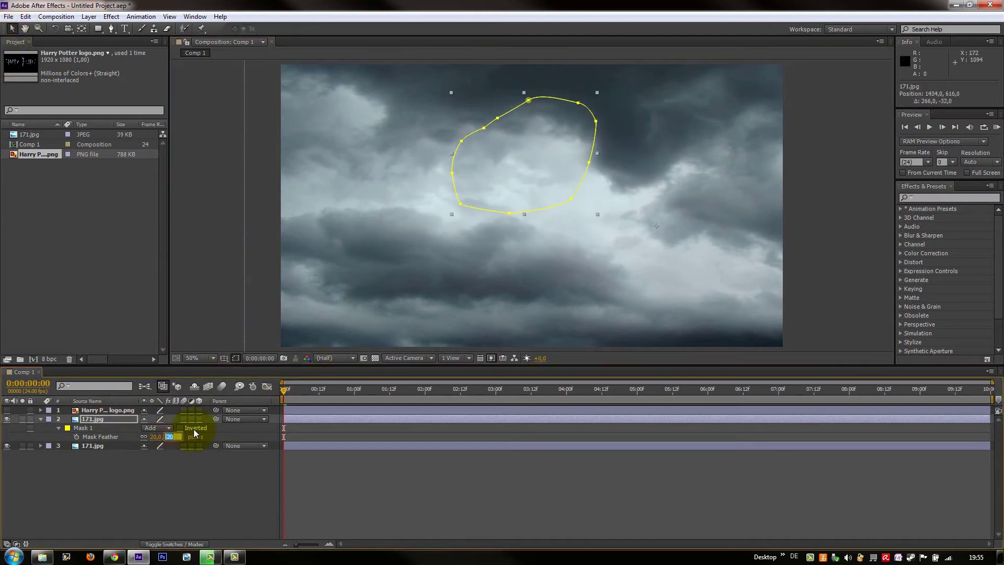
Set Mask Feather to 30, stretch the mask into a wider oval and nudge it into place
text(30)
key(Return)
scroll(515, 230, down, 1)
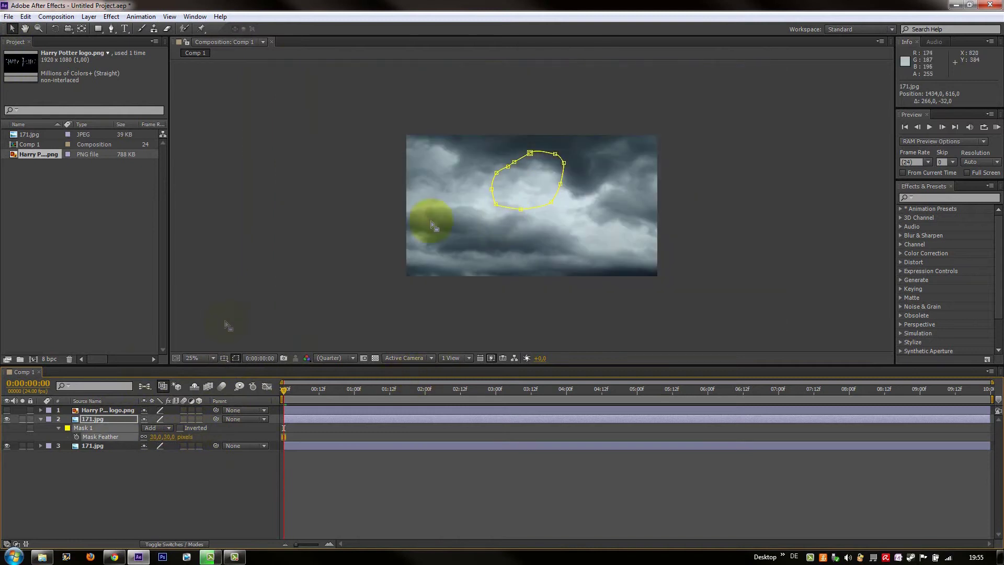
click(97, 419)
click(564, 210)
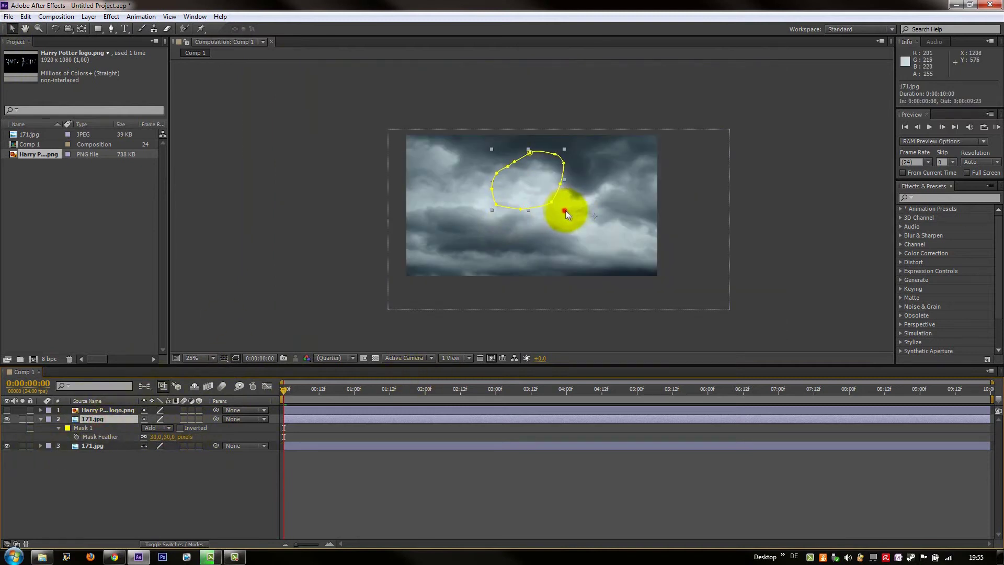
drag(565, 210, 597, 212)
key(Left)
key(Left)
key(Left)
key(Left)
key(Left)
key(Left)
key(Left)
key(Left)
key(Left)
key(Left)
key(Down)
key(Down)
key(Down)
key(Down)
click(51, 424)
Shift the layer's Anchor Point toward the mask, enlarge it to about 623 × 361%, and move it up-left
click(41, 419)
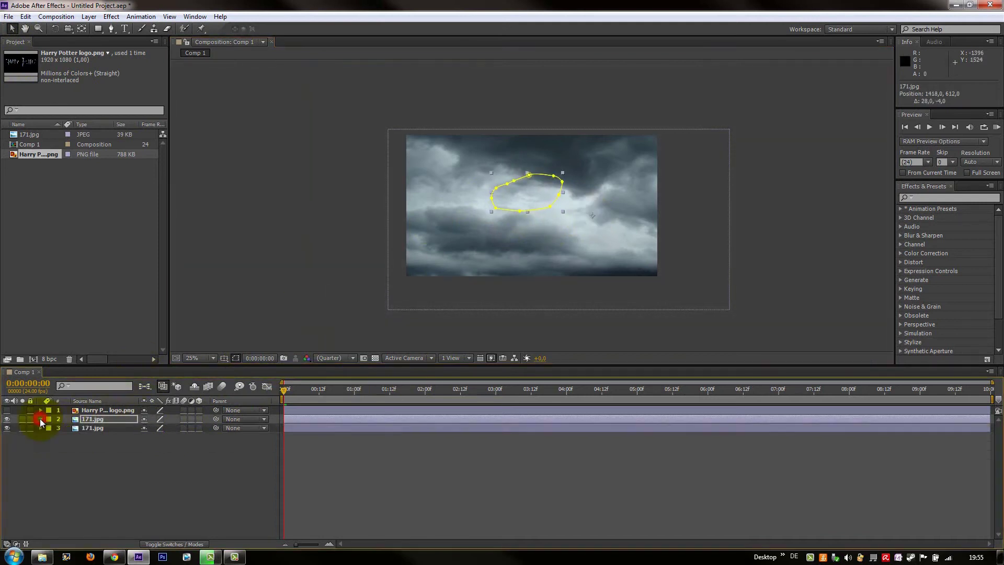
click(41, 418)
click(58, 436)
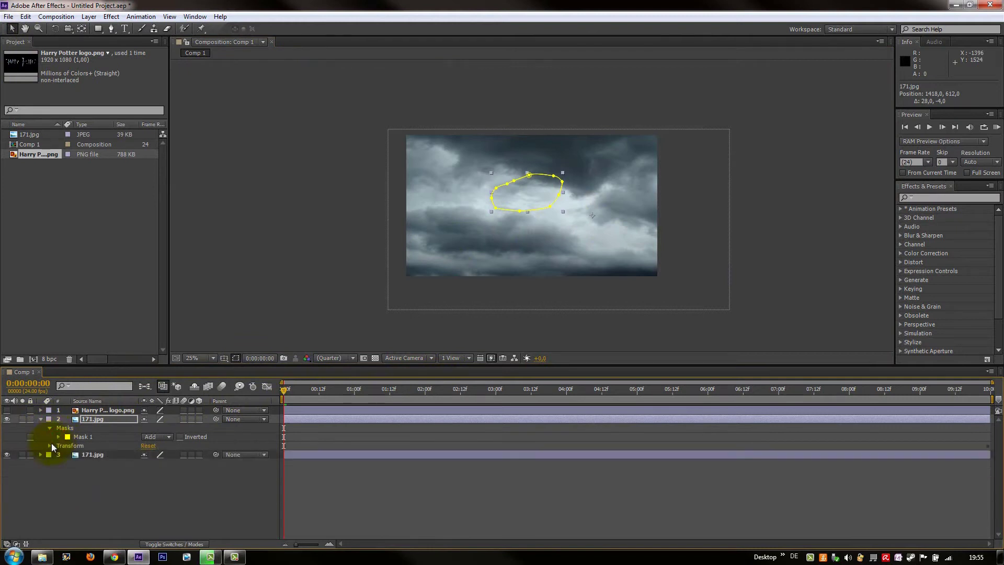
click(50, 444)
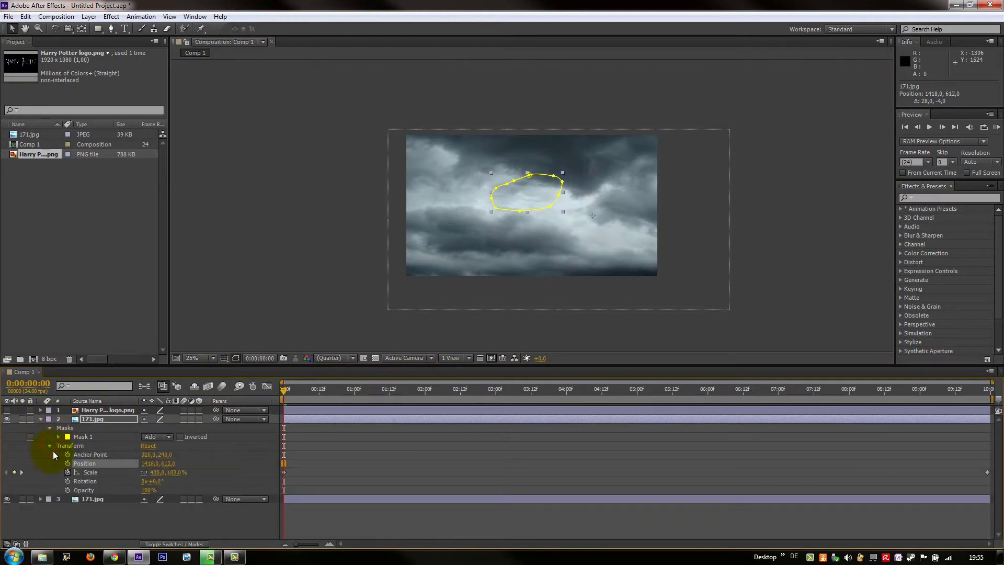
click(157, 454)
drag(157, 454, 111, 463)
drag(174, 453, 82, 453)
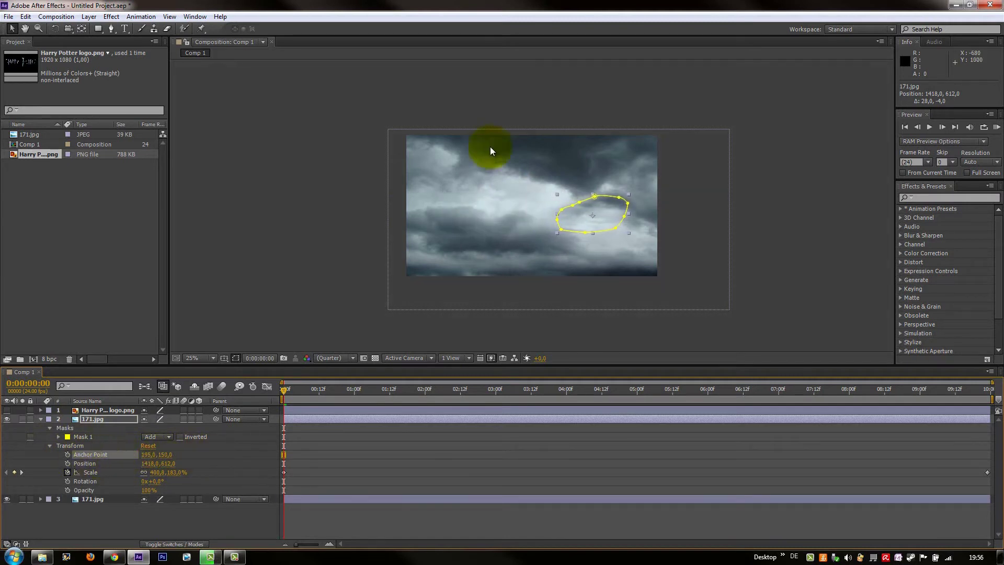
drag(629, 234, 649, 244)
drag(604, 217, 473, 182)
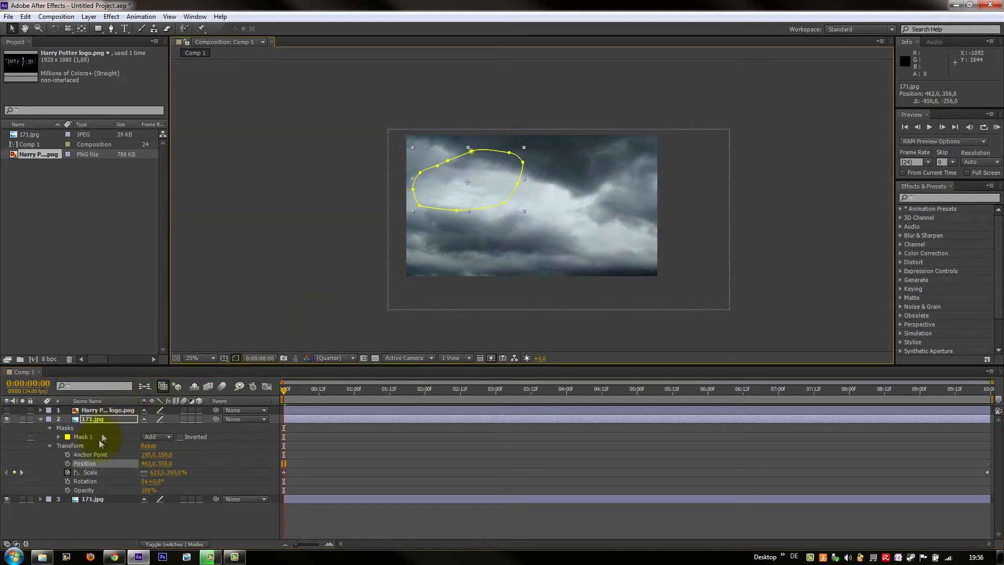
Set the Mask Feather to 50 pixels
click(58, 437)
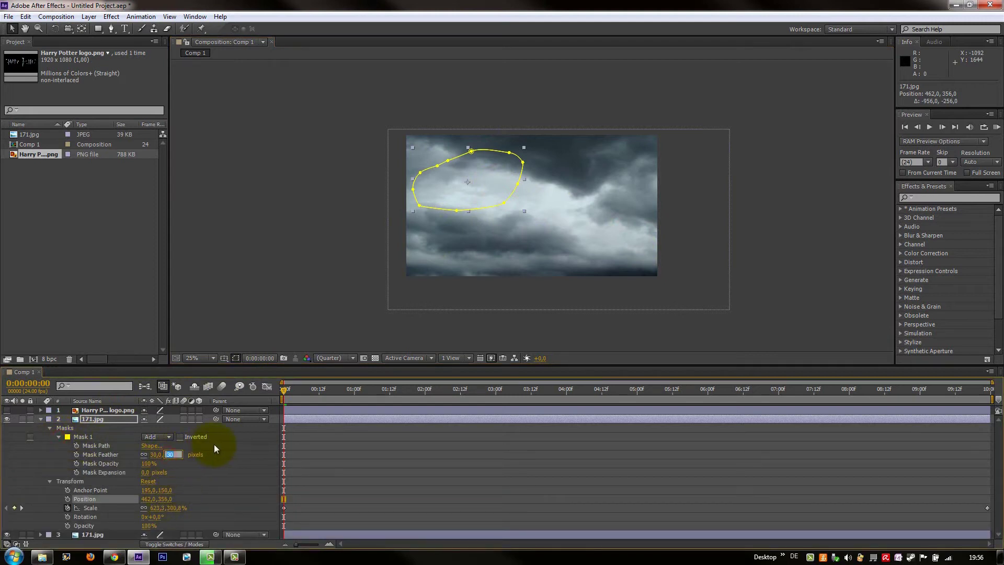
text(50)
key(Return)
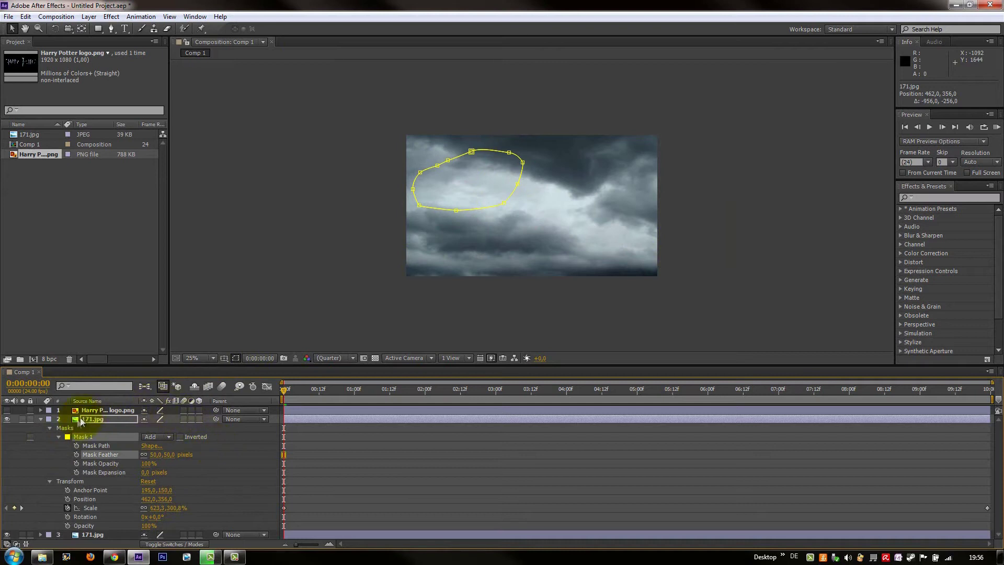
At the end of the composition, scale the cloud copy up to about 2605 × 1530%
click(49, 426)
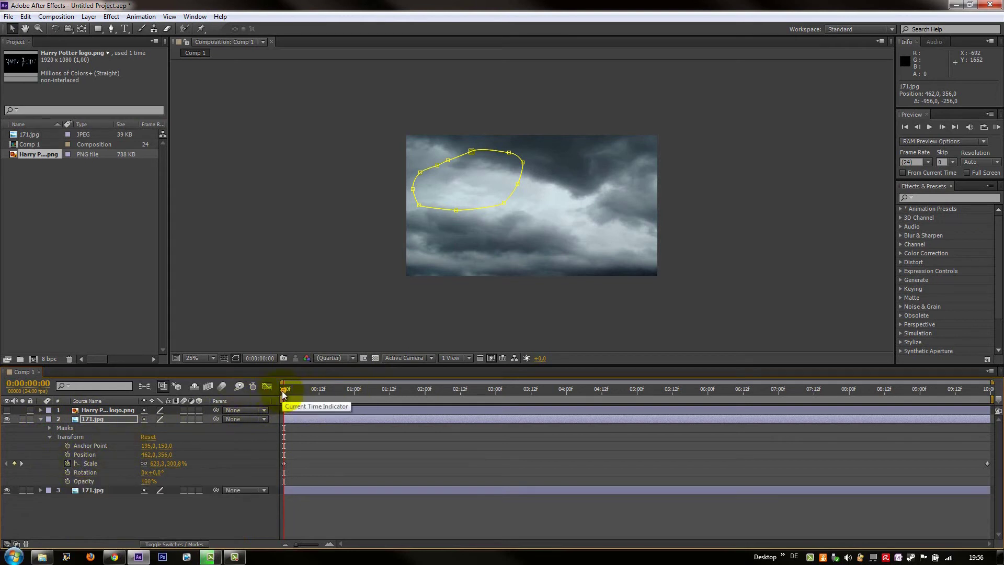
drag(284, 391, 972, 394)
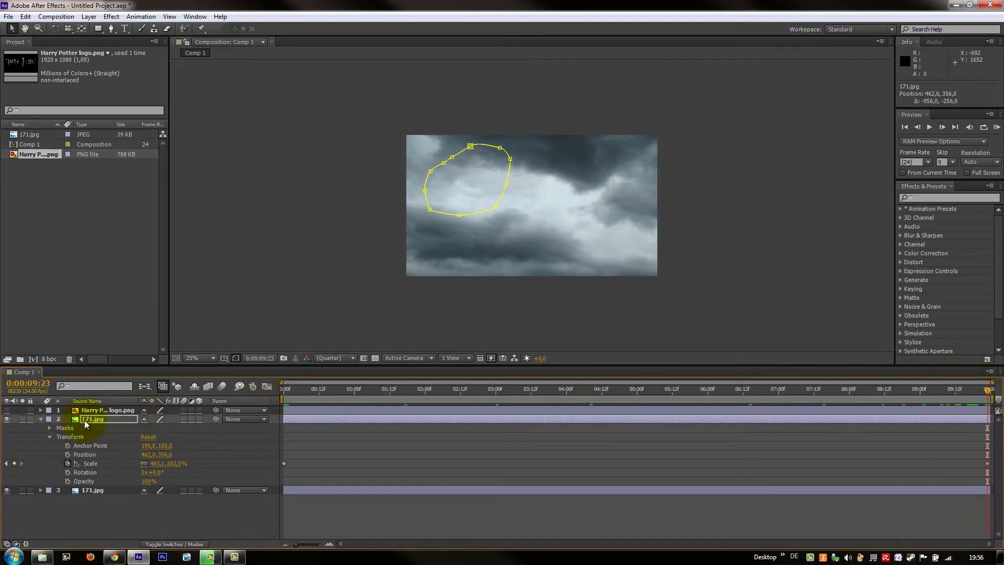
click(436, 190)
drag(511, 216, 705, 330)
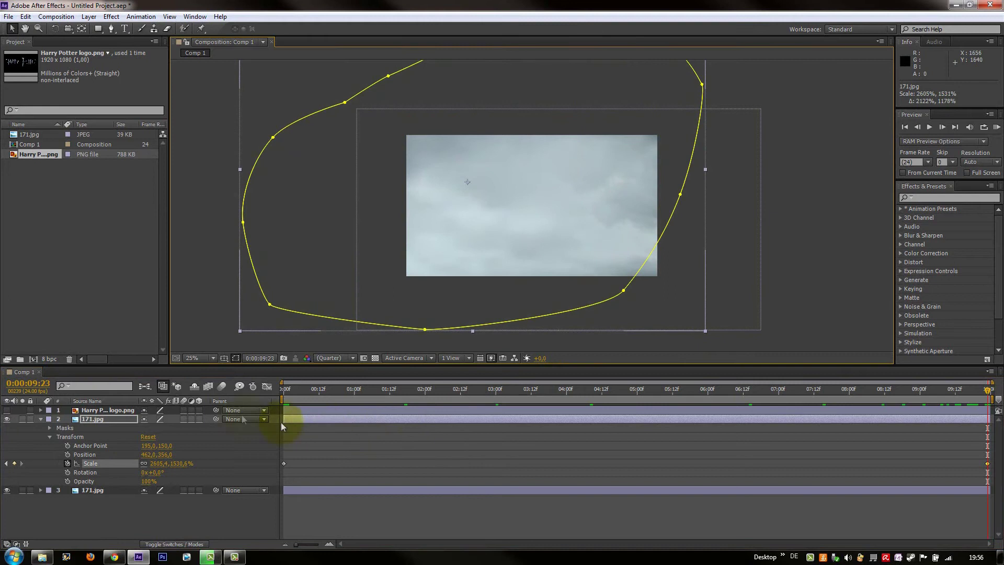
Keyframe the cloud copy's Opacity at 0% at the end of the composition
click(90, 480)
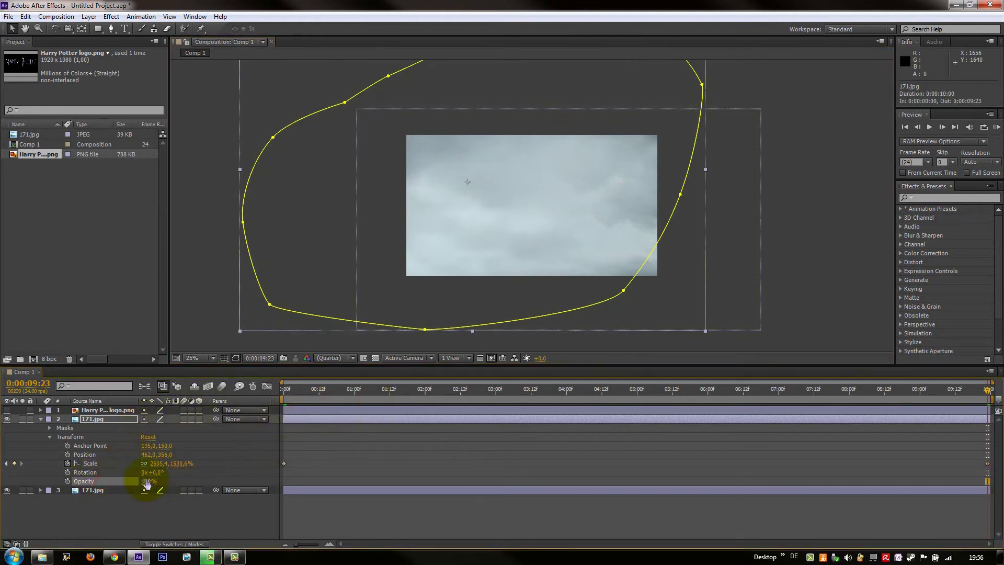
click(148, 481)
text(0)
key(Return)
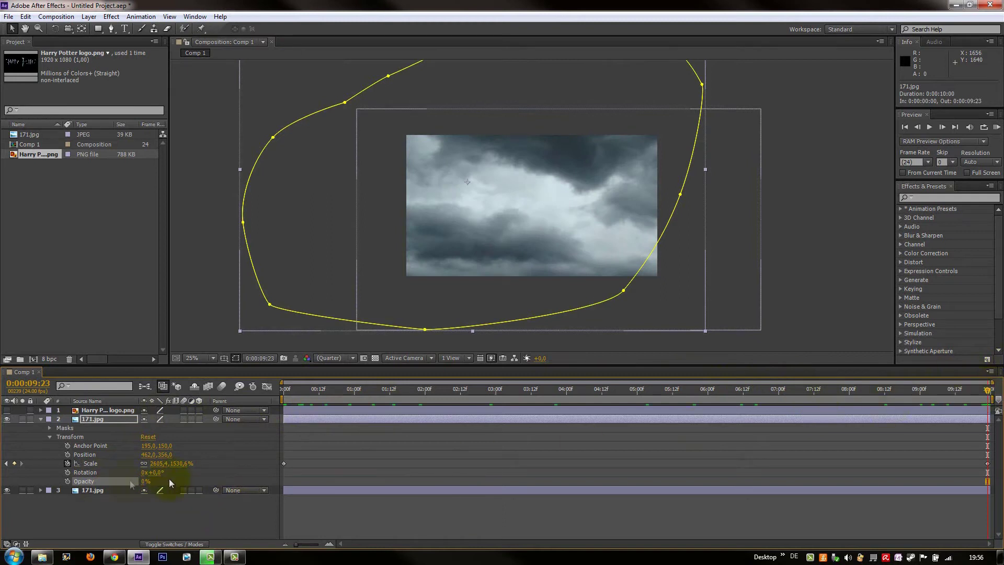
click(67, 481)
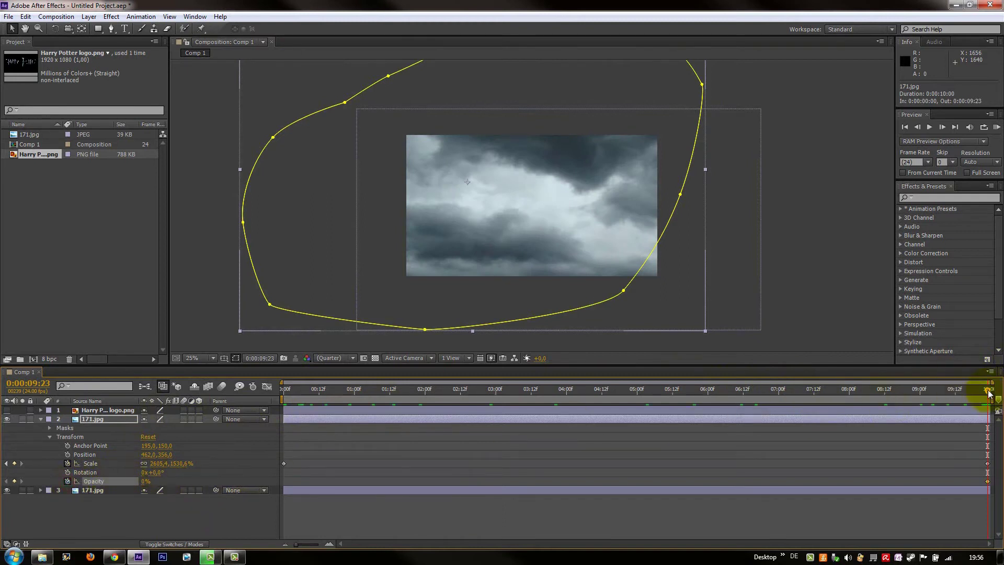
Add a 50% Opacity keyframe at 0:00:07:21
drag(987, 390, 839, 393)
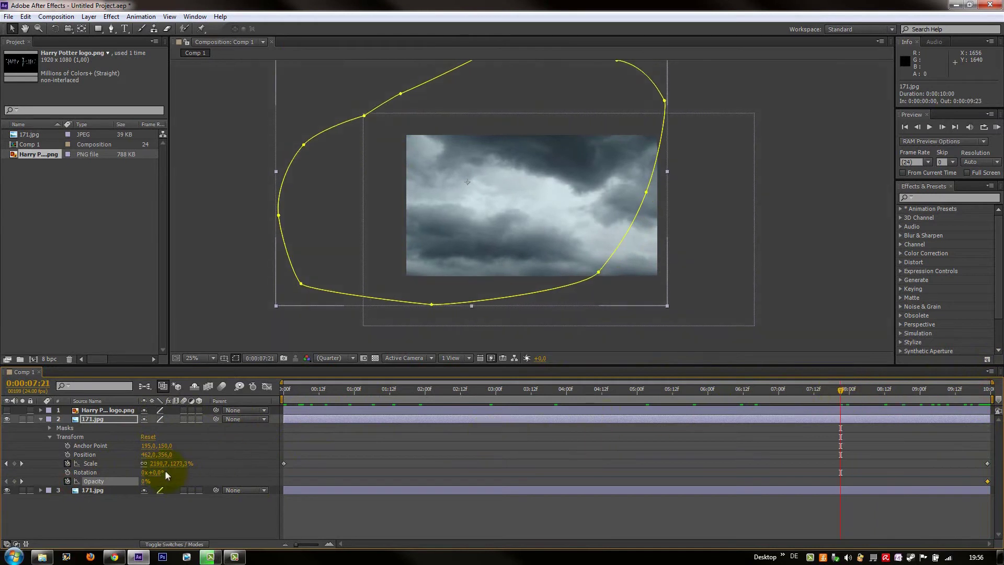
click(146, 480)
text(100)
key(Return)
click(147, 481)
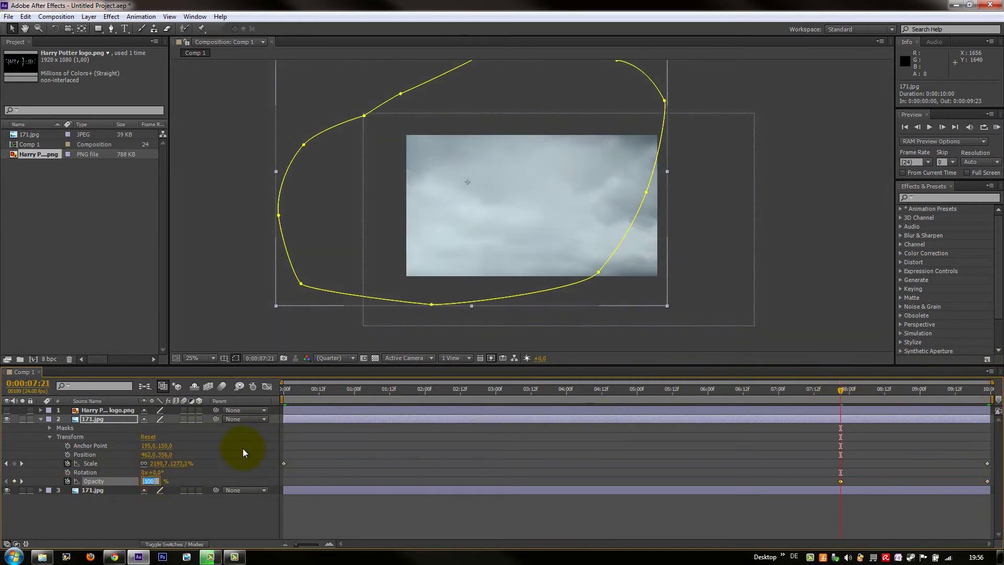
text(50)
key(Return)
Set Opacity to 0% at frame 0
drag(841, 393, 320, 388)
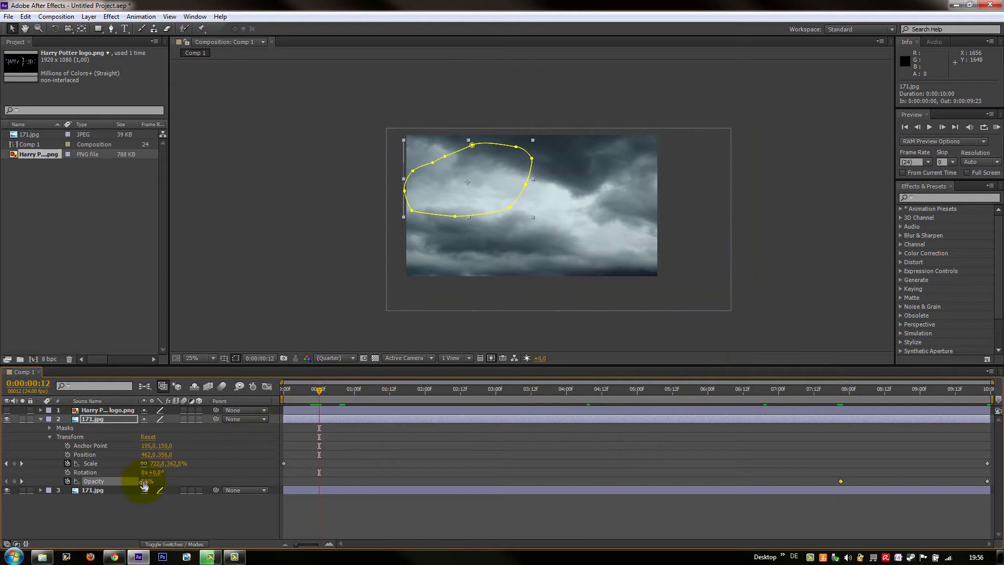
key(Return)
drag(319, 390, 284, 390)
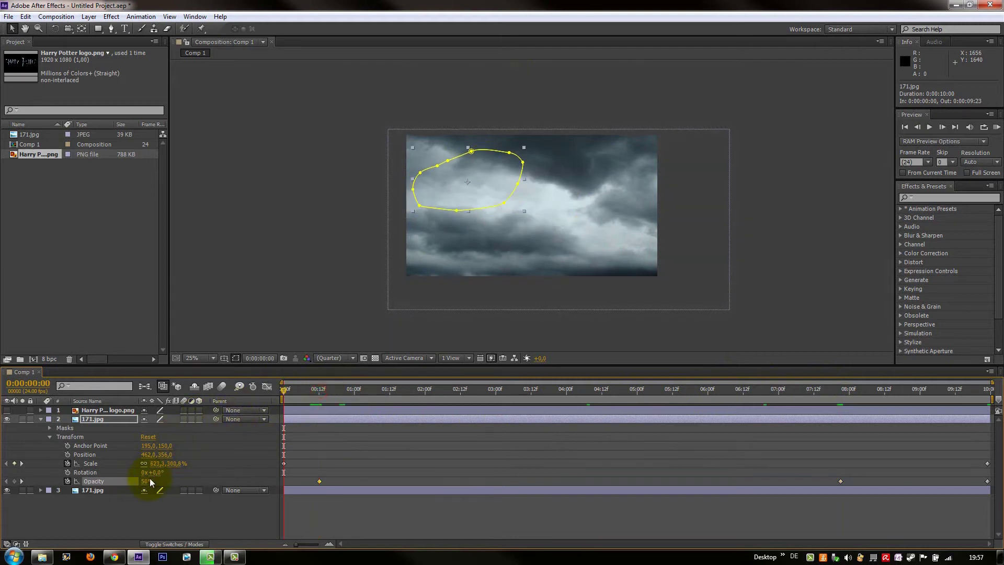
text(0)
key(Return)
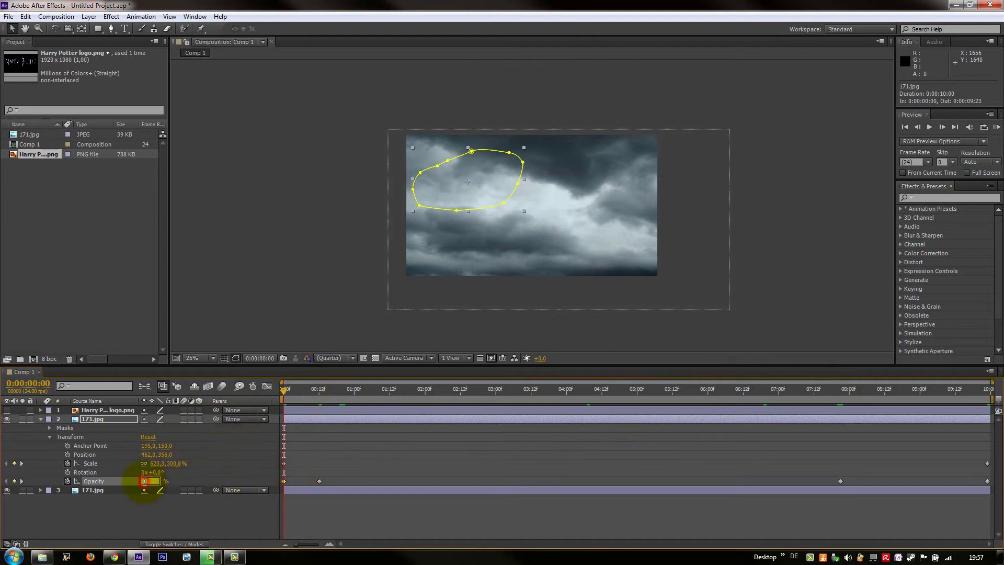
text(0)
key(Return)
Delete the Opacity keyframe at frame 0
click(161, 501)
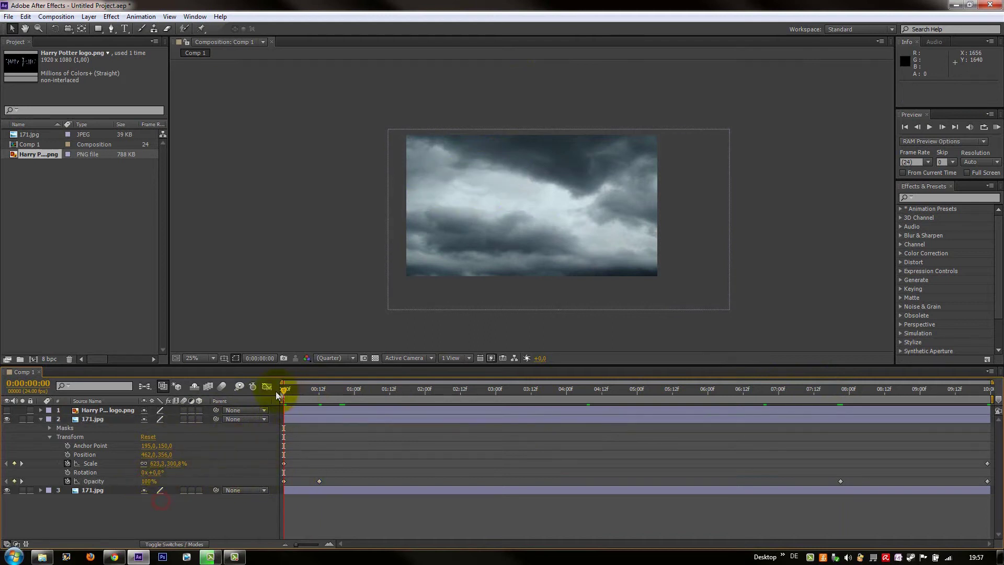
click(284, 391)
click(162, 470)
click(284, 481)
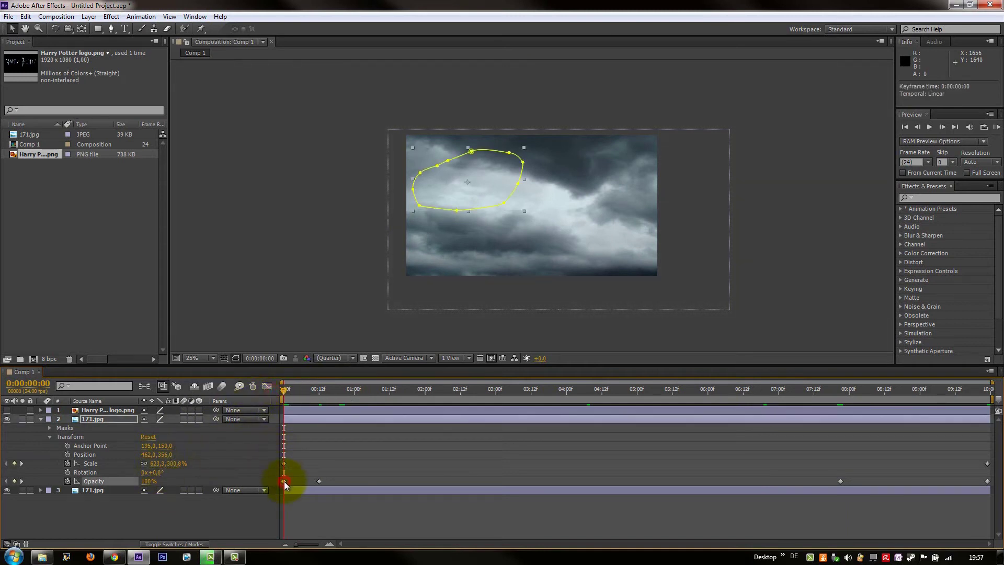
key(Delete)
Move the final Scale keyframe earlier to about 1:19 and preview the faster zoom
click(249, 510)
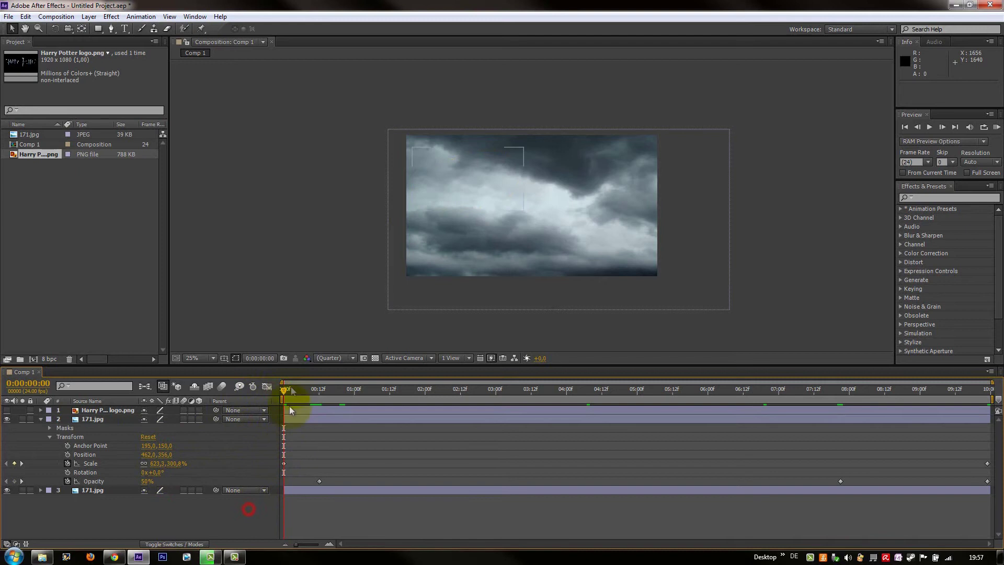
drag(290, 390, 974, 444)
drag(598, 464, 293, 480)
drag(987, 464, 483, 459)
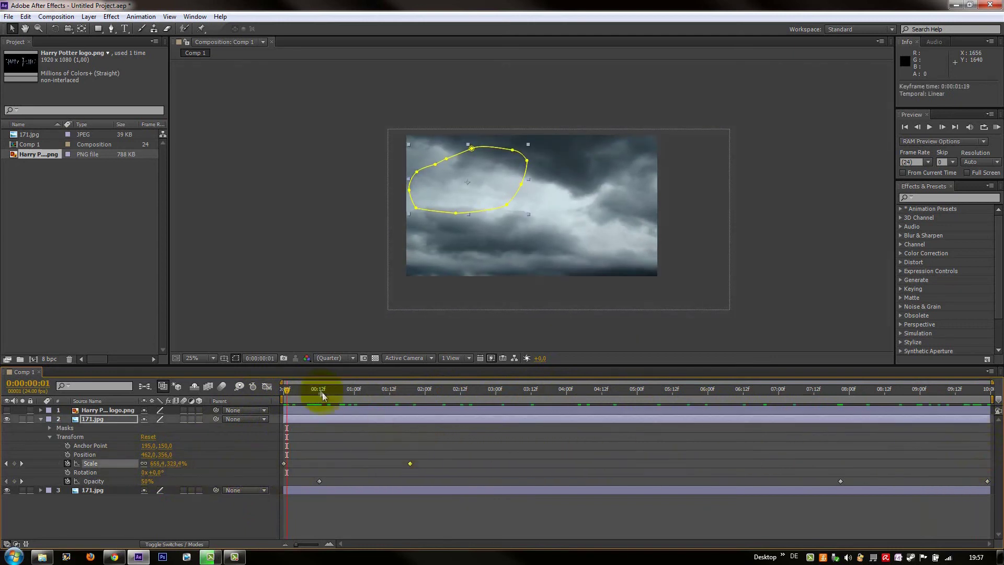
drag(306, 390, 37, 412)
Duplicate the second cloud layer and make the copy start slightly later
click(41, 419)
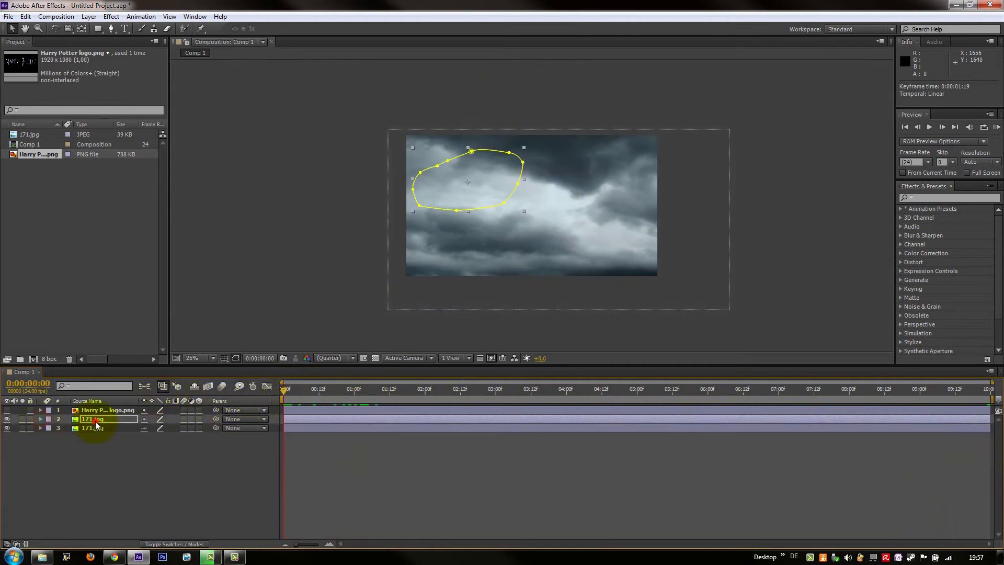
click(95, 422)
key(ctrl+c)
key(ctrl+v)
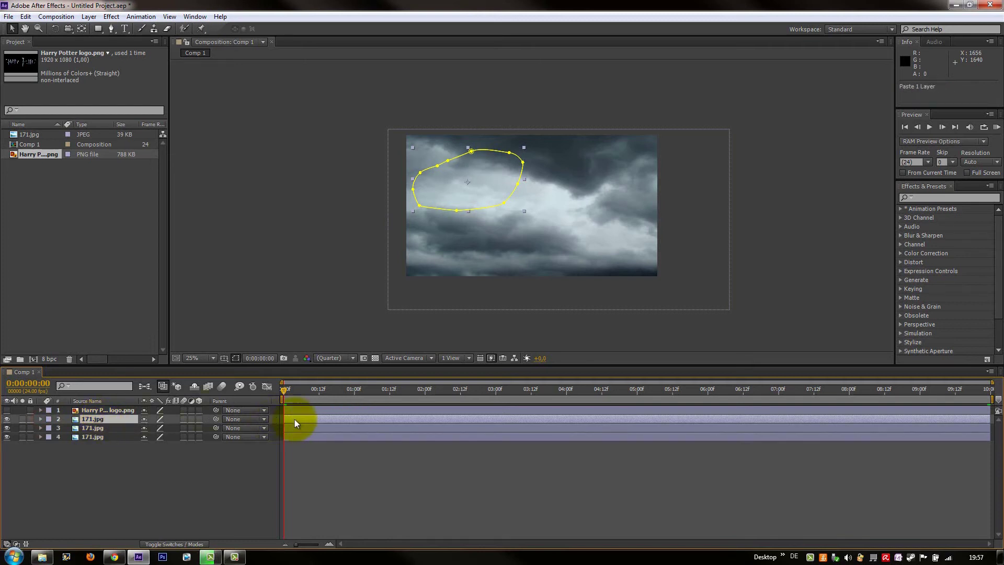
drag(294, 420, 313, 420)
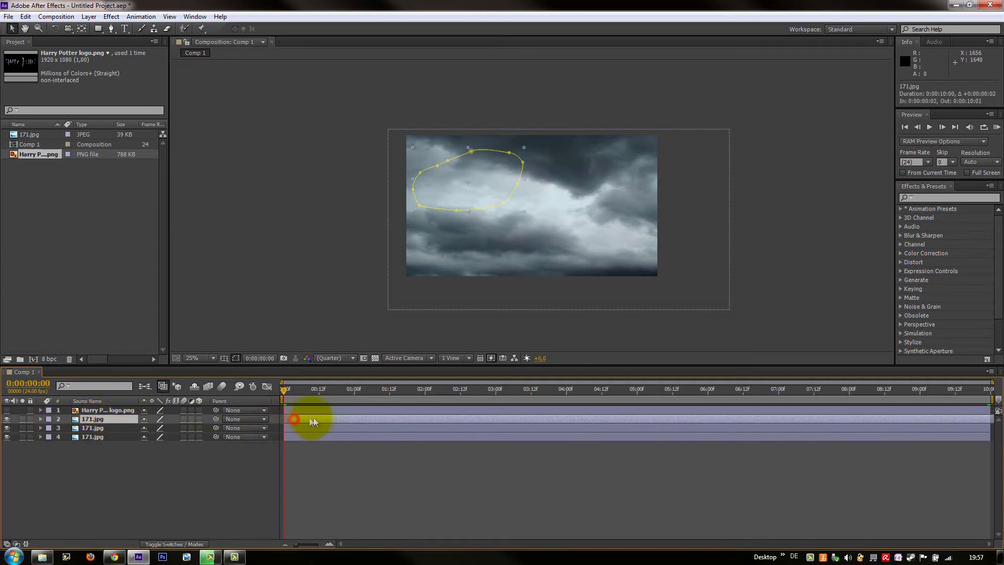
Set the layer's Opacity to 0% at the start and preview the fade
click(41, 420)
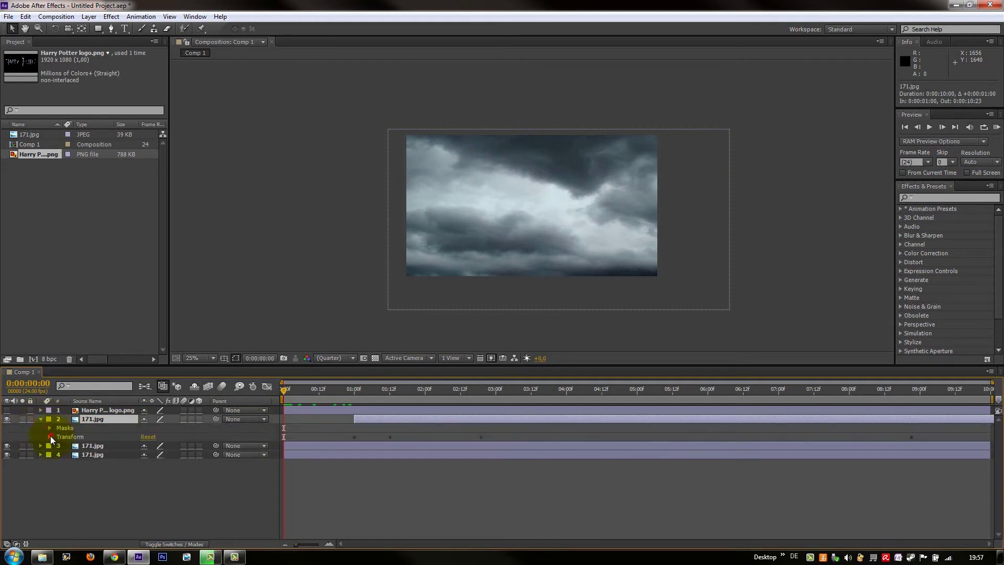
click(50, 437)
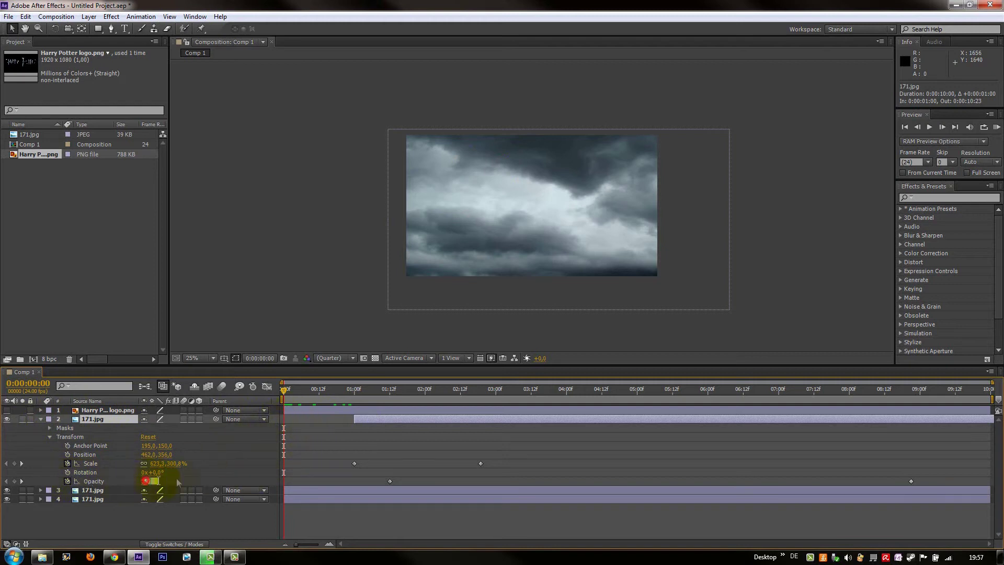
text(0)
key(Return)
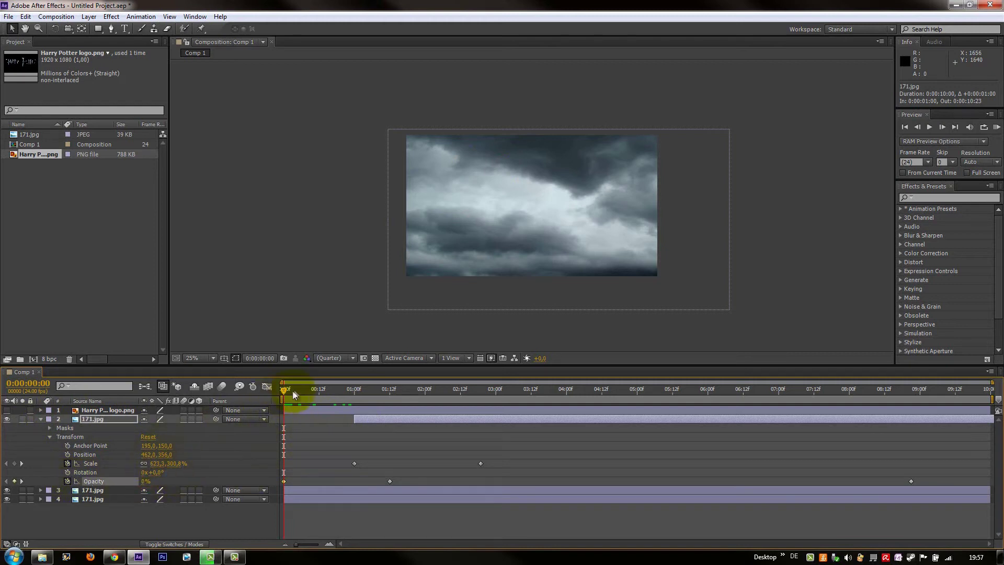
drag(283, 390, 303, 391)
key(Home)
click(125, 417)
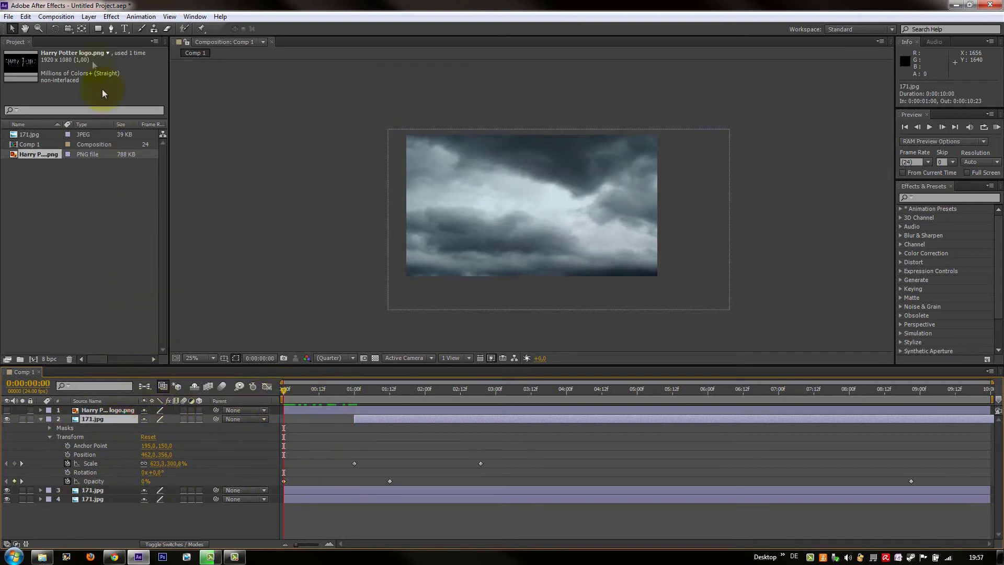
Add a Scale keyframe near one second and shift the cloud layer to the right
click(510, 217)
click(422, 425)
drag(284, 390, 359, 390)
click(466, 242)
click(362, 384)
drag(531, 223, 568, 237)
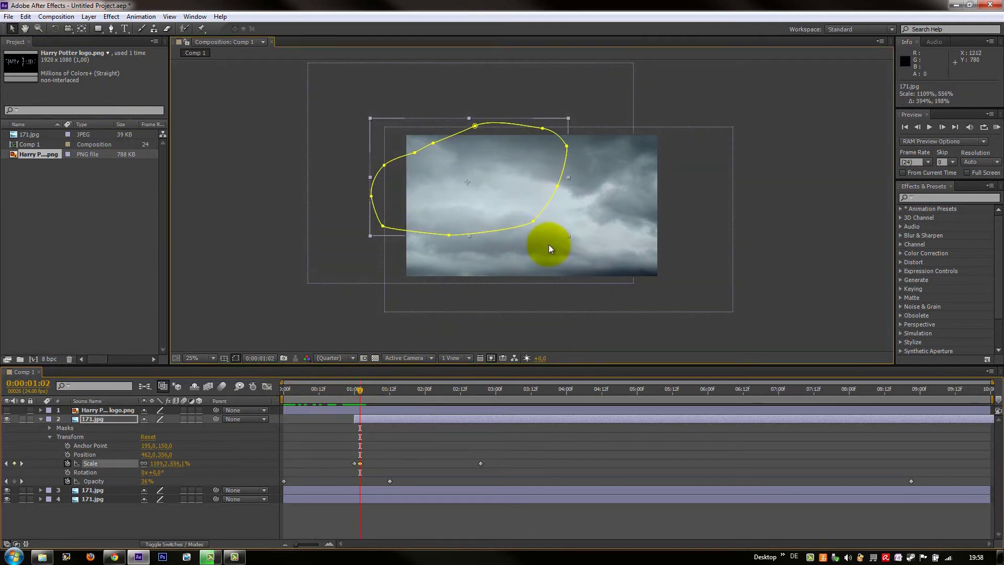
click(353, 464)
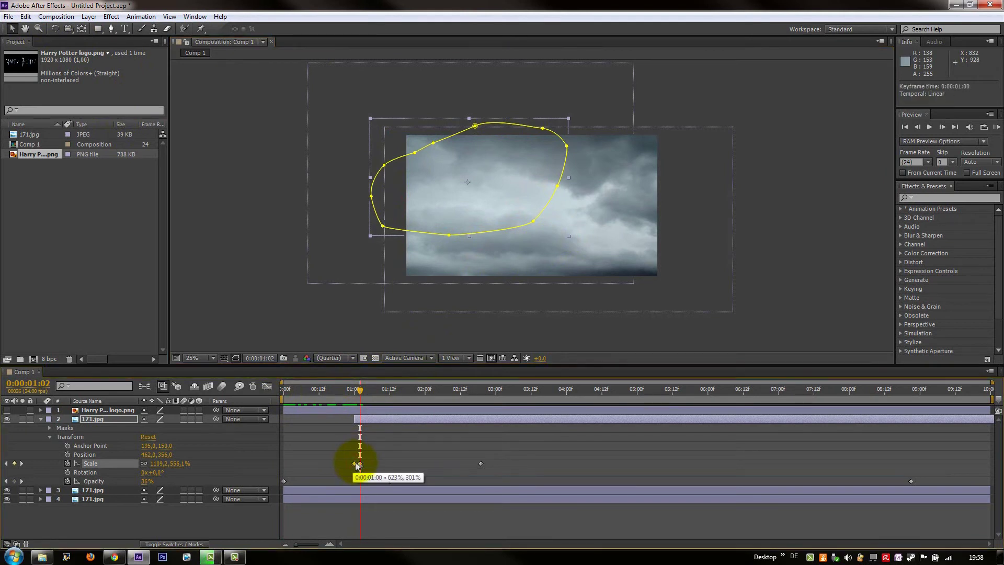
drag(504, 192, 750, 158)
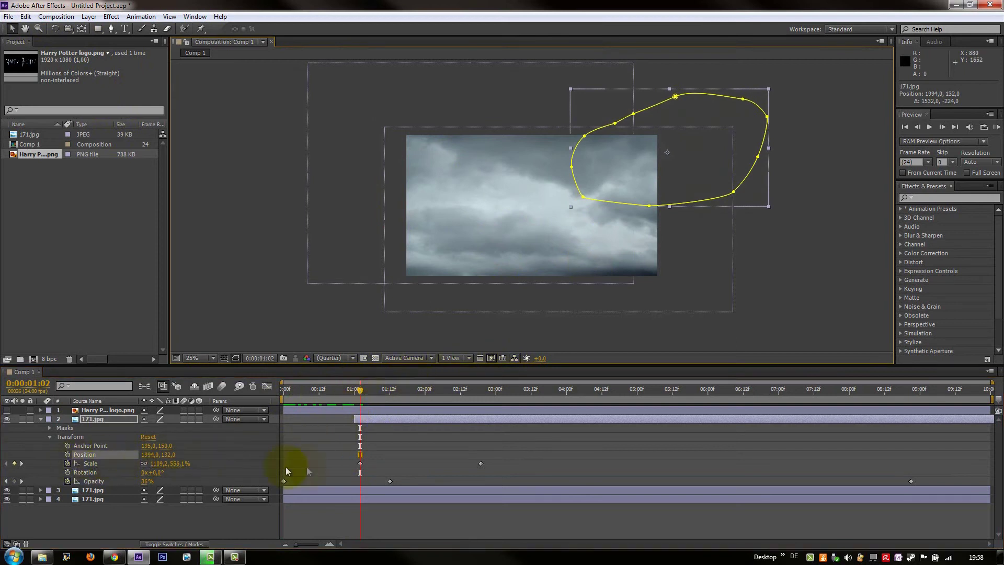
Reset the Scale keyframes at 4:14, then shrink the layer to about 884% at 1:01
drag(360, 389, 396, 389)
drag(497, 394, 607, 423)
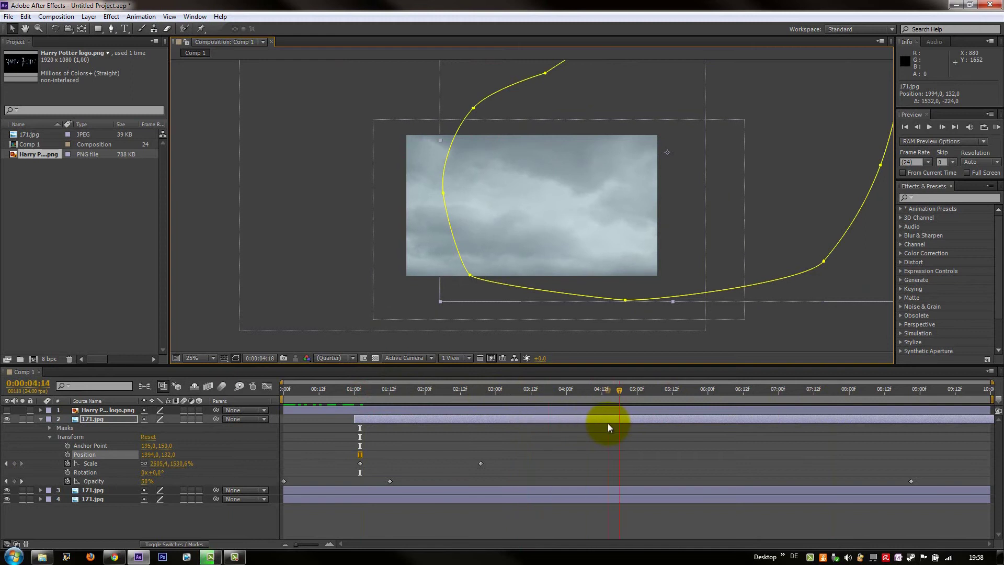
drag(598, 243, 237, 285)
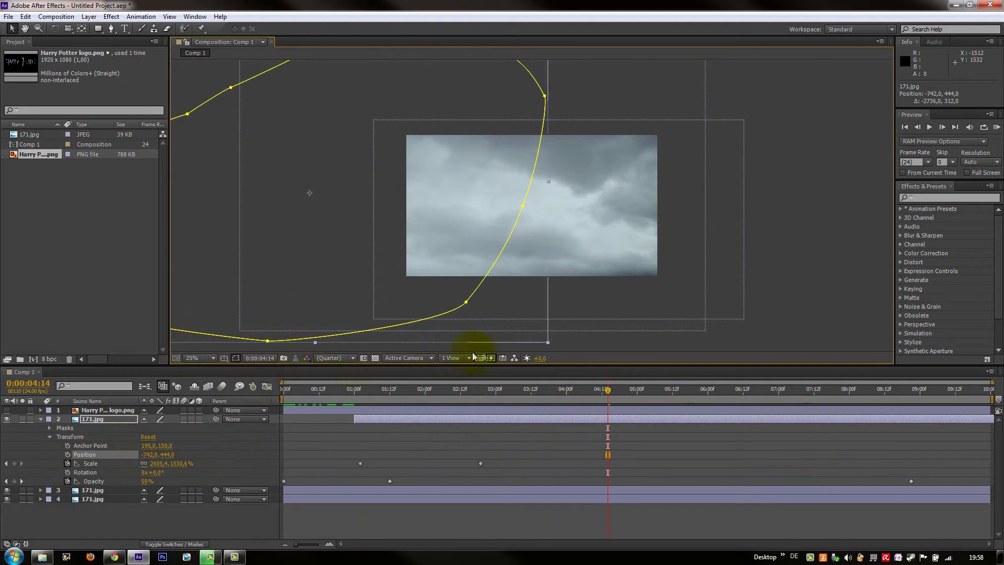
click(68, 463)
click(67, 463)
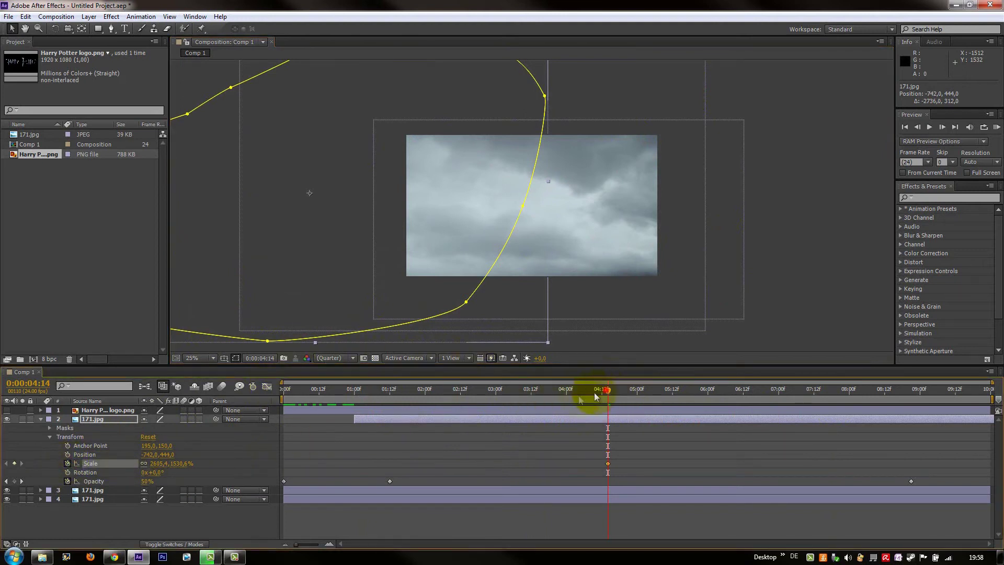
drag(593, 392, 356, 405)
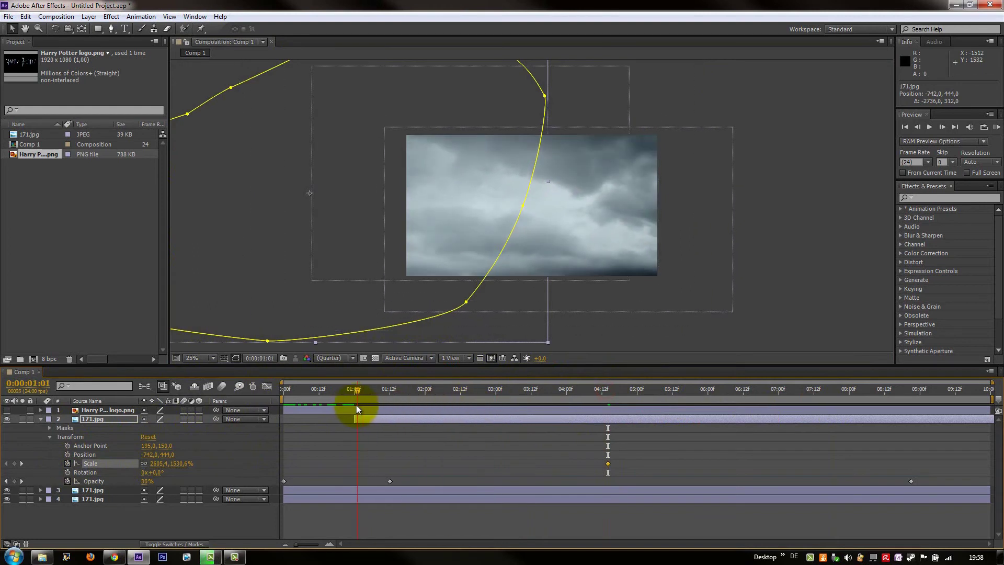
scroll(466, 271, down, 1)
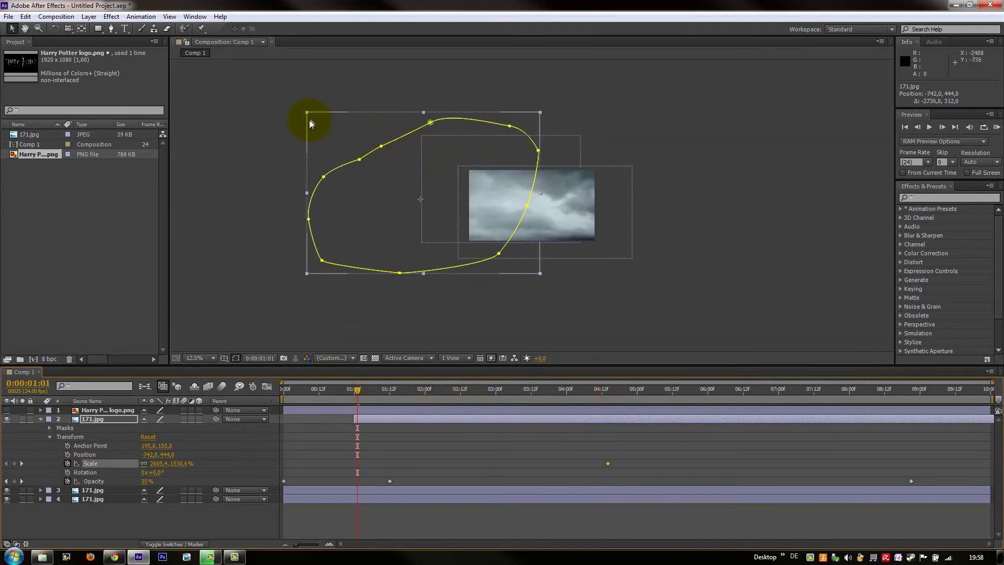
drag(306, 112, 401, 209)
drag(523, 208, 708, 186)
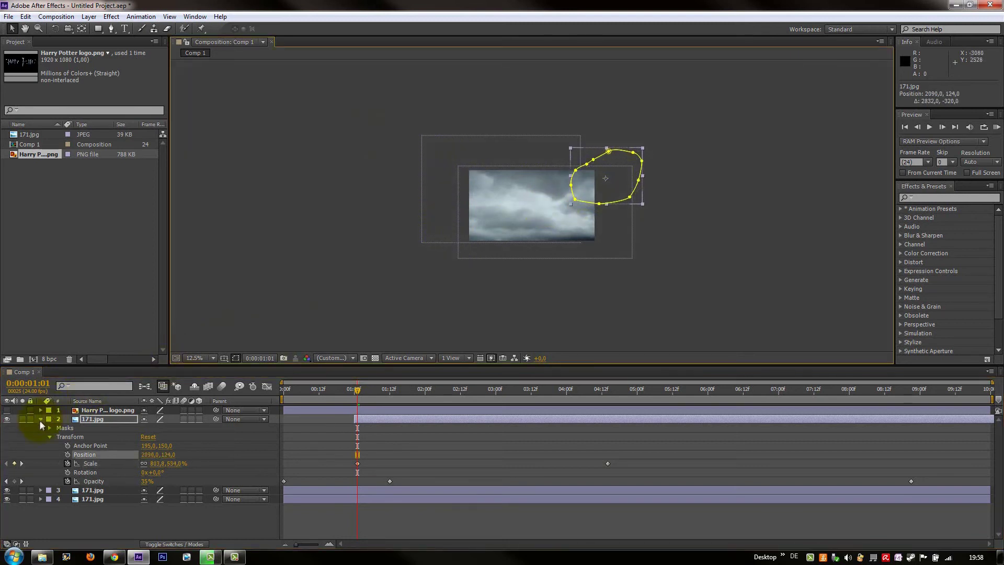
Shift the cloud layer's bar 12 frames later and review the motion
click(41, 419)
click(75, 486)
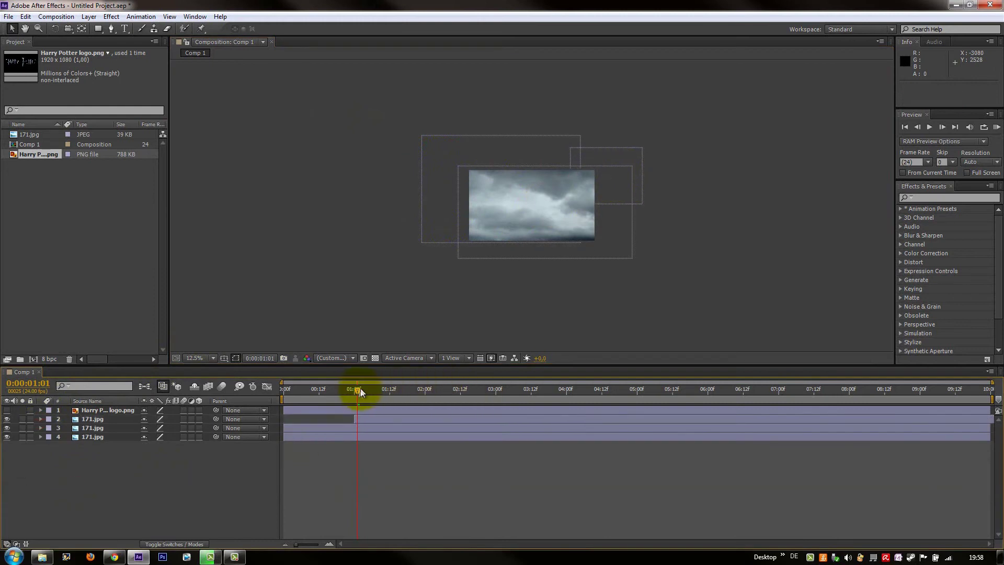
drag(360, 388, 447, 391)
drag(370, 418, 512, 409)
drag(448, 393, 516, 391)
key(Home)
Drag the Harry Potter logo layer down to third place in the layer stack
click(195, 472)
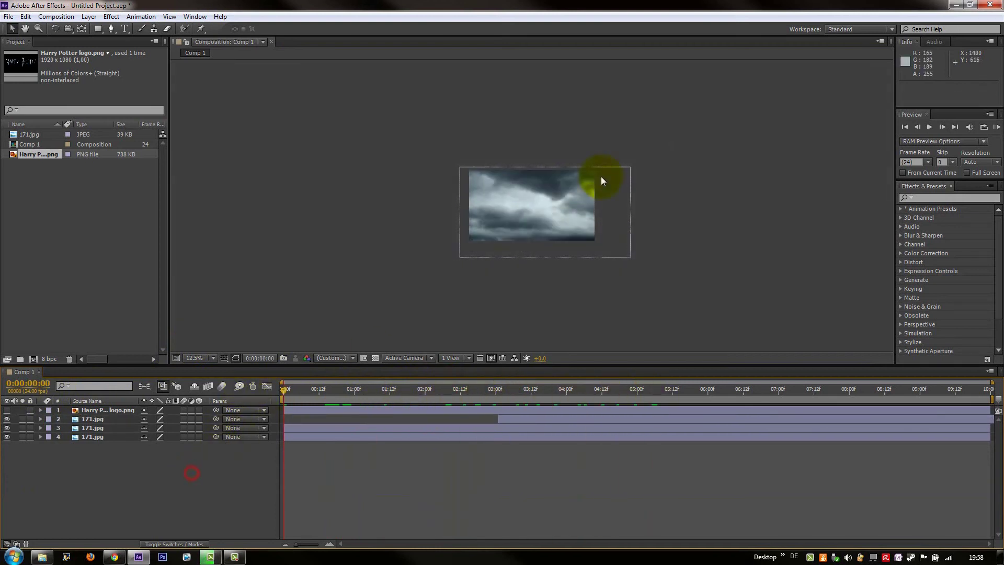
scroll(604, 175, up, 4)
scroll(607, 173, down, 2)
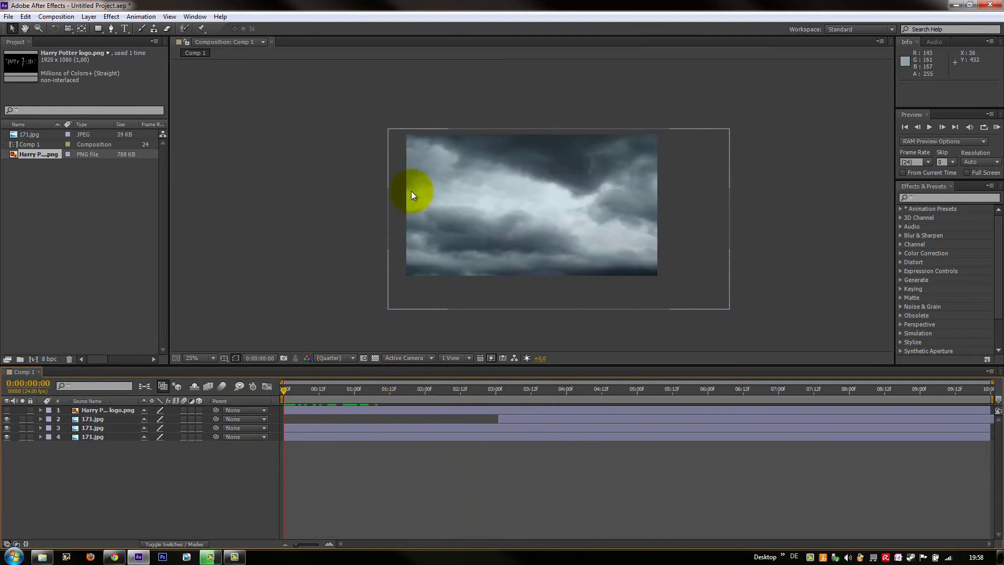
scroll(411, 191, up, 2)
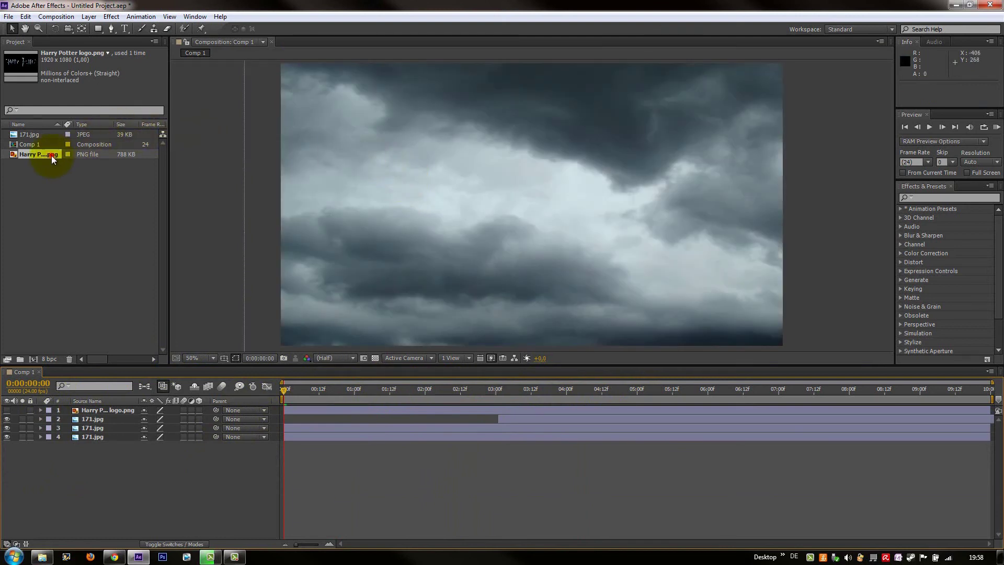
mouse_move(51, 156)
mouse_down()
mouse_move(89, 343)
mouse_move(56, 168)
mouse_up()
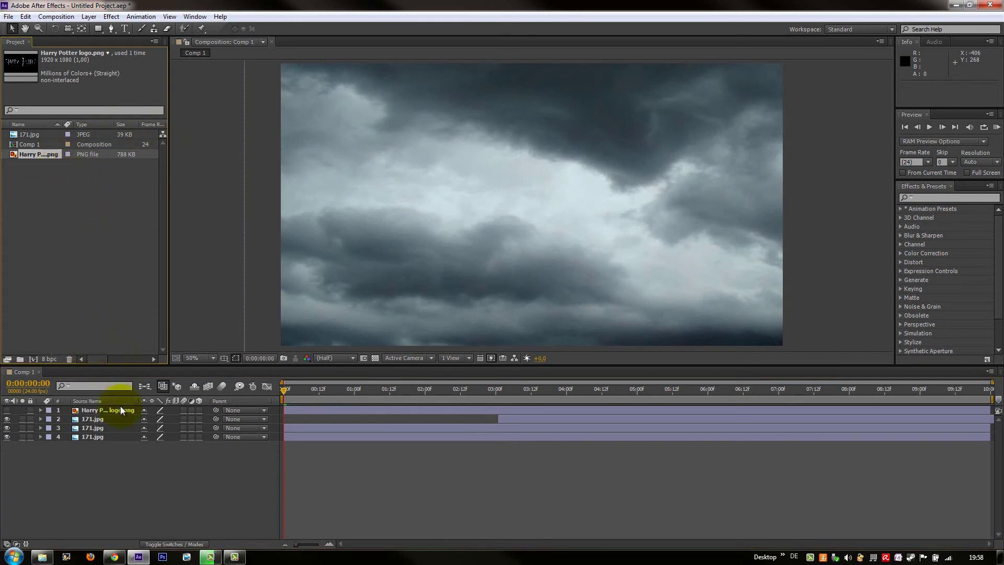
drag(120, 409, 111, 434)
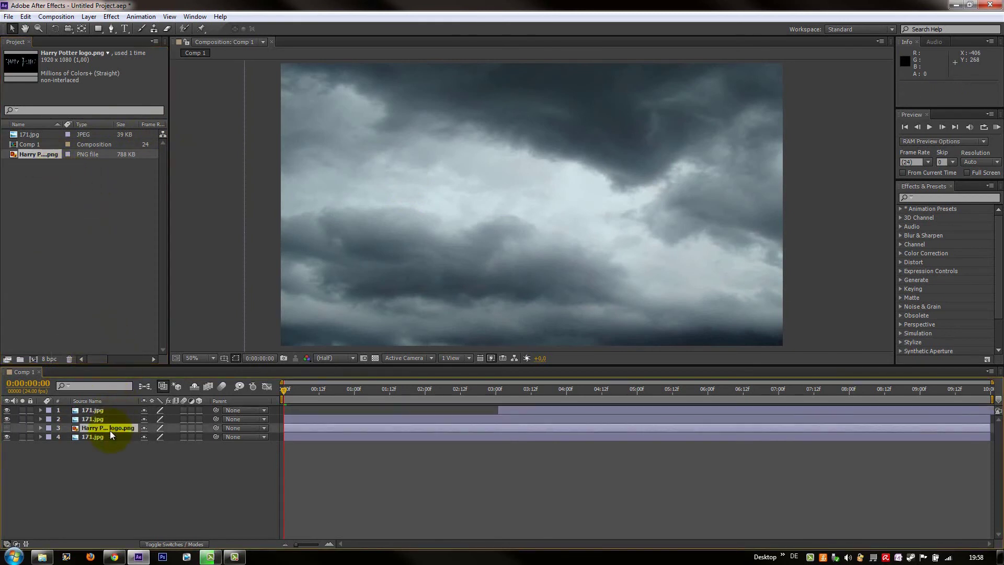
scroll(492, 237, down, 1)
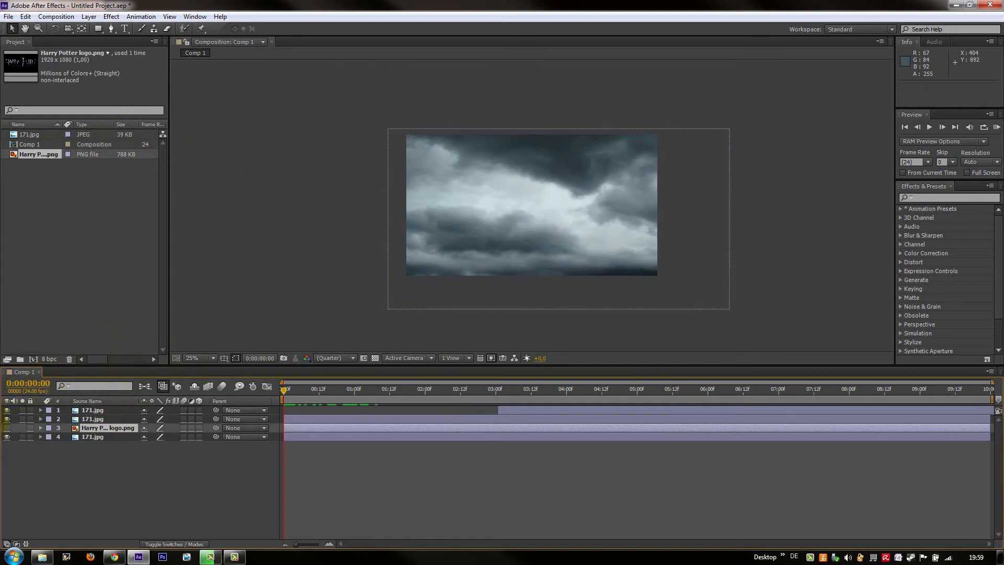
Make the Harry Potter logo layer visible and shrink the logo to 5% scale
click(7, 427)
scroll(400, 296, up, 1)
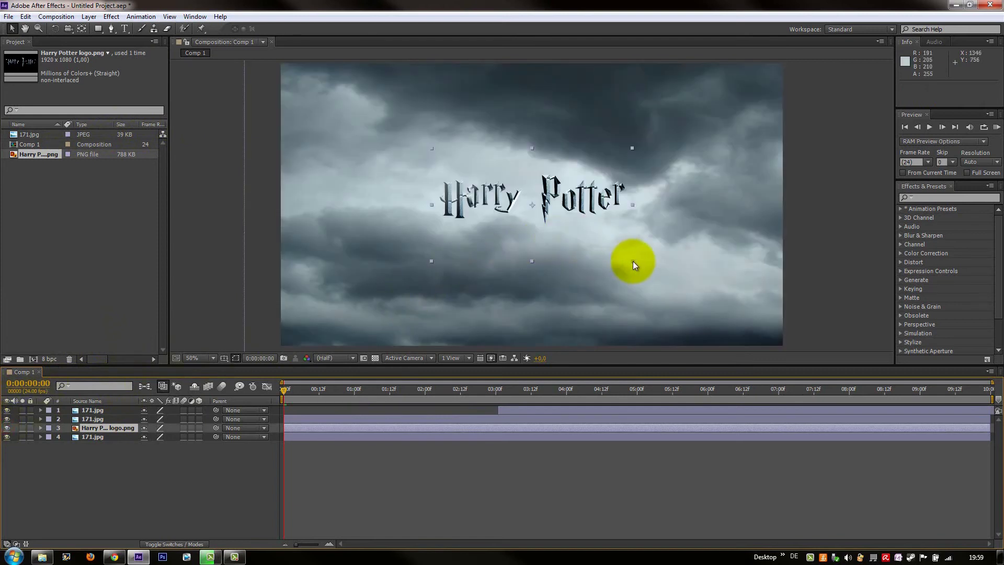
drag(633, 261, 670, 281)
drag(531, 387, 226, 454)
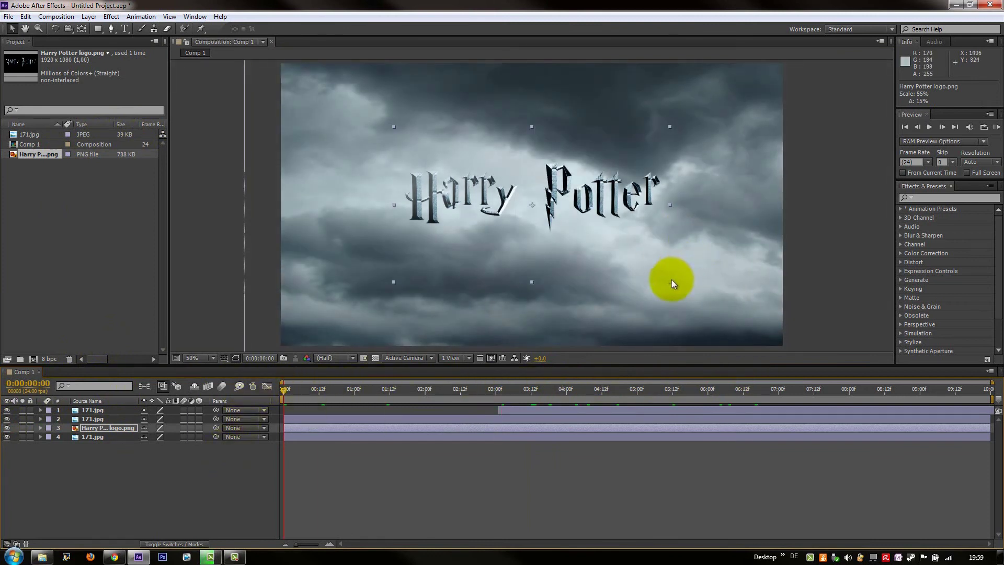
drag(670, 281, 497, 234)
click(58, 413)
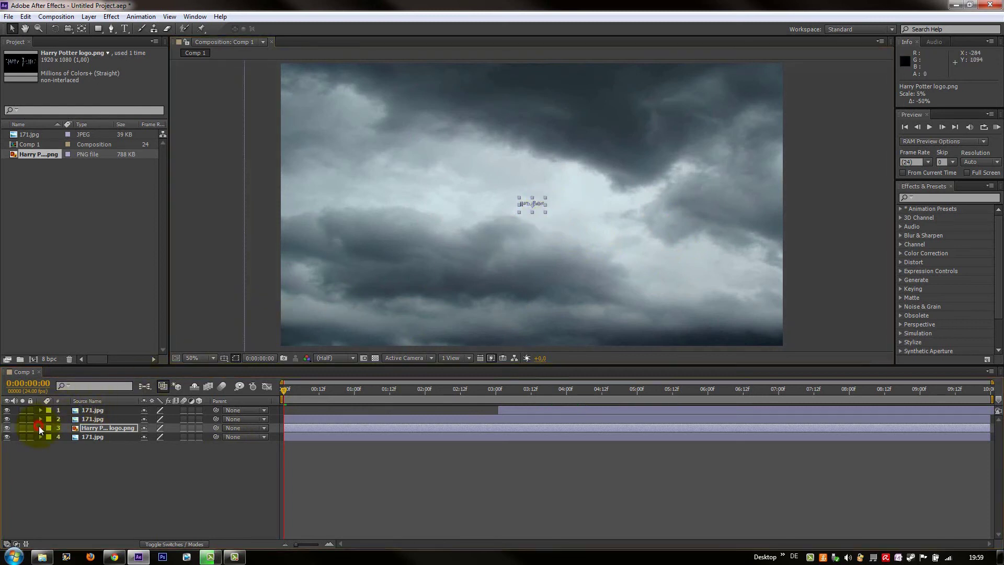
Keyframe Scale at 0:00, then enlarge the logo to about 1583% at 9:23
click(39, 428)
click(50, 437)
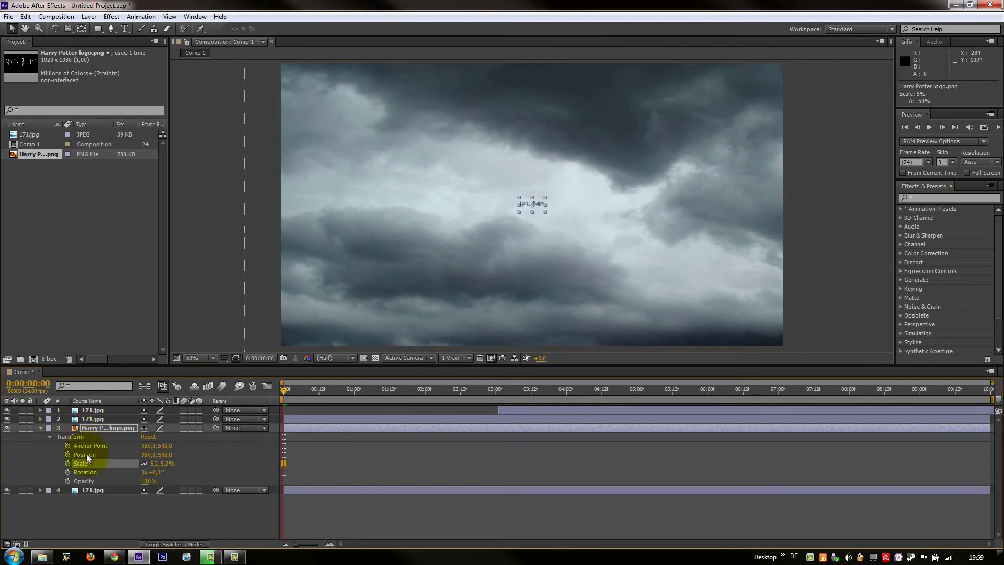
click(68, 463)
drag(281, 390, 987, 412)
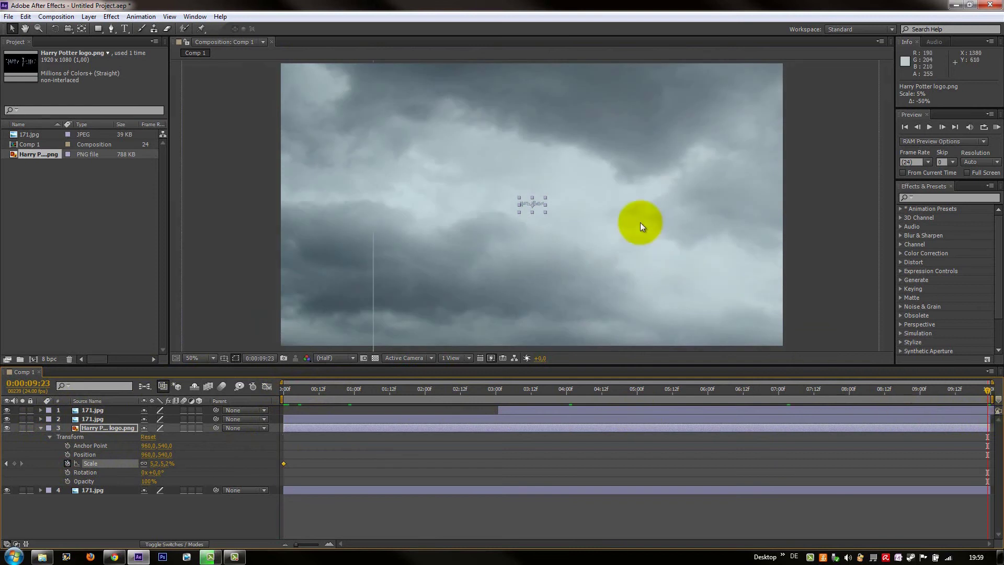
scroll(541, 205, down, 1)
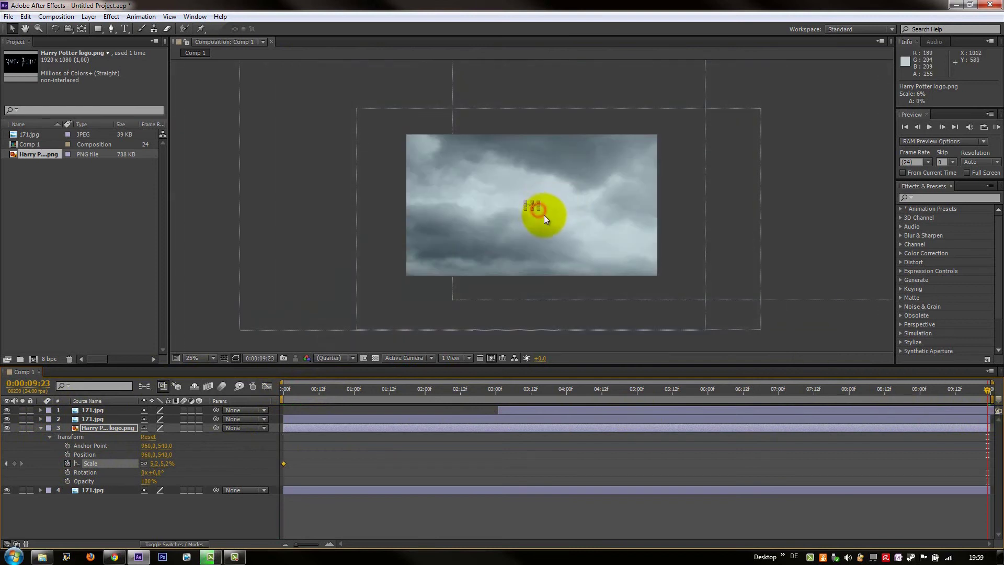
drag(544, 215, 996, 510)
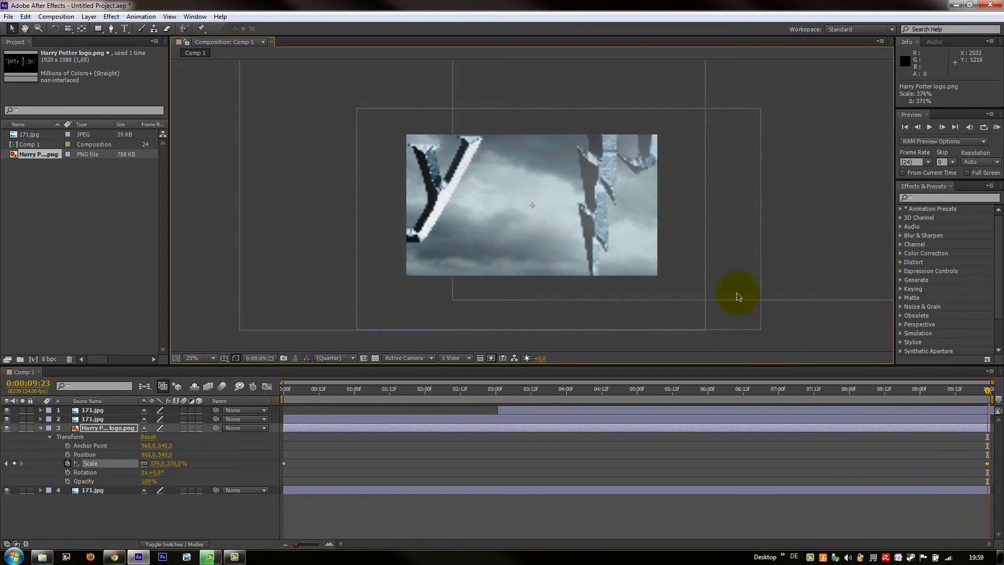
key(comma)
key(comma)
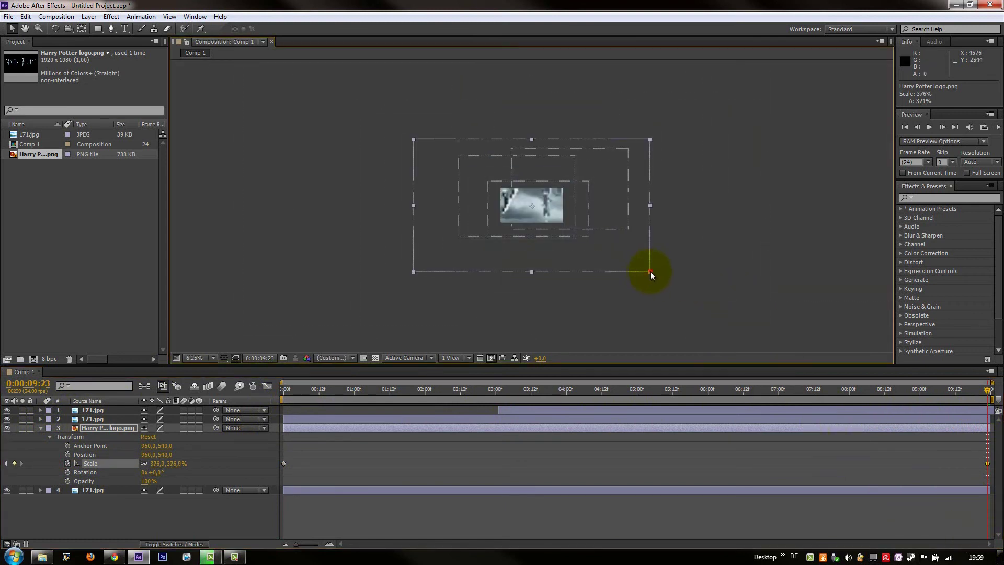
drag(648, 271, 1001, 510)
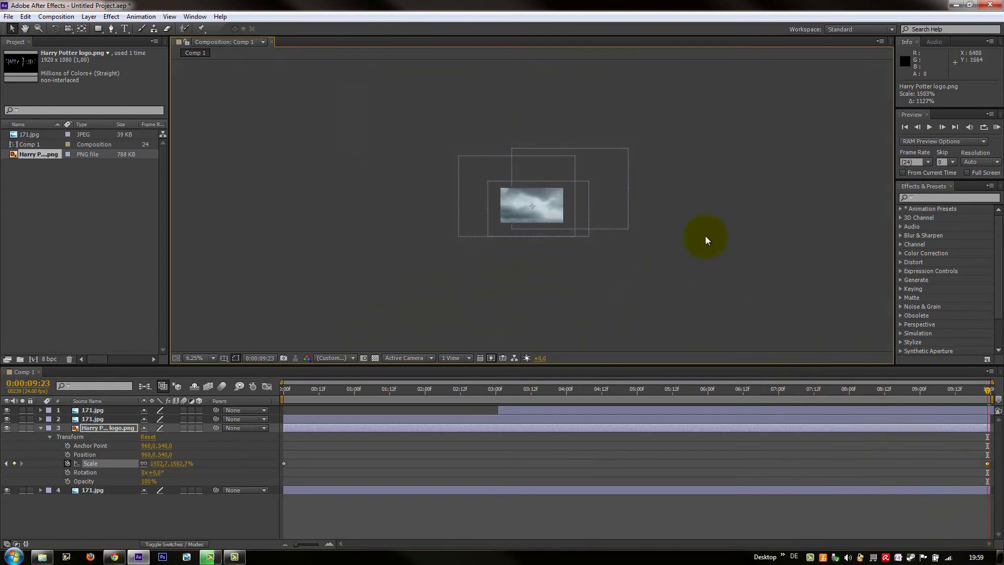
key(period)
key(period)
key(period)
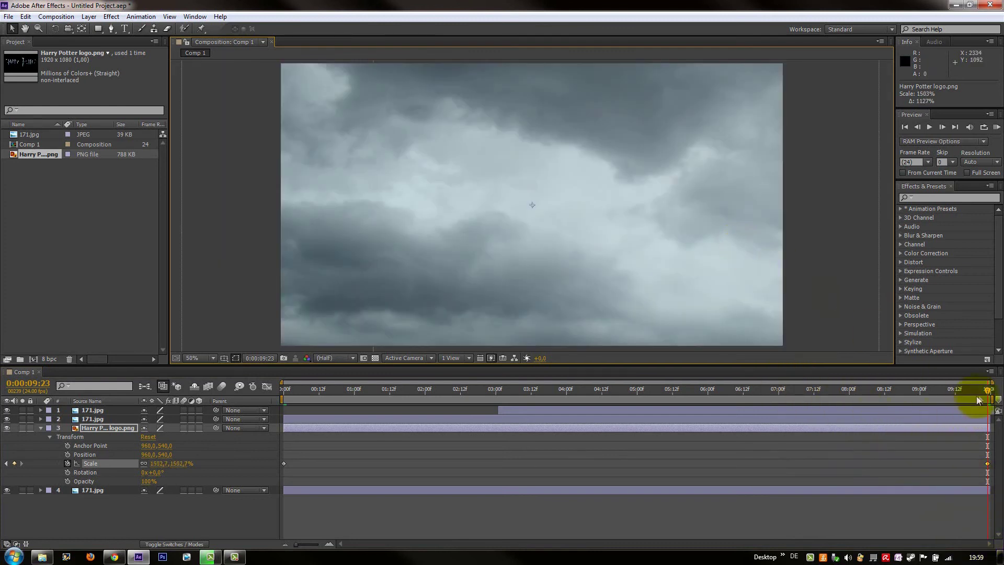
drag(958, 399, 227, 464)
Preview the logo zoom from the start and nudge the final Scale keyframe slightly earlier
click(180, 516)
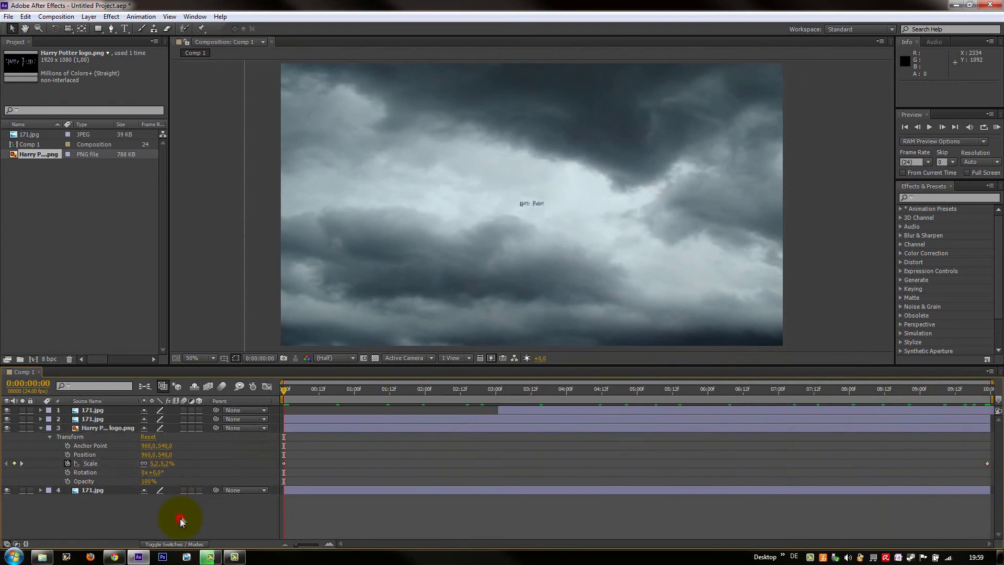
click(927, 127)
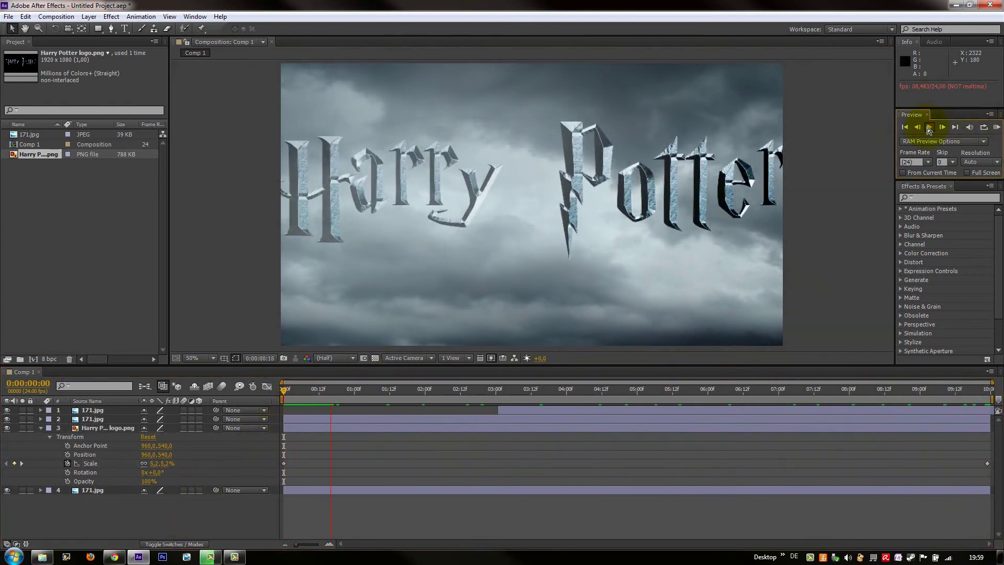
click(602, 272)
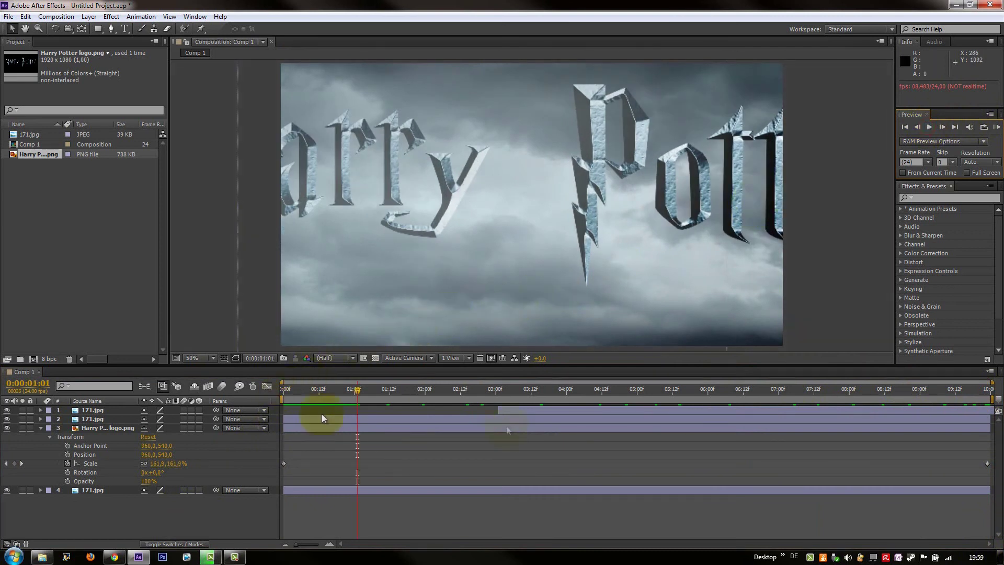
mouse_move(987, 463)
mouse_down()
mouse_move(867, 477)
mouse_move(999, 463)
mouse_up()
drag(1000, 425, 995, 425)
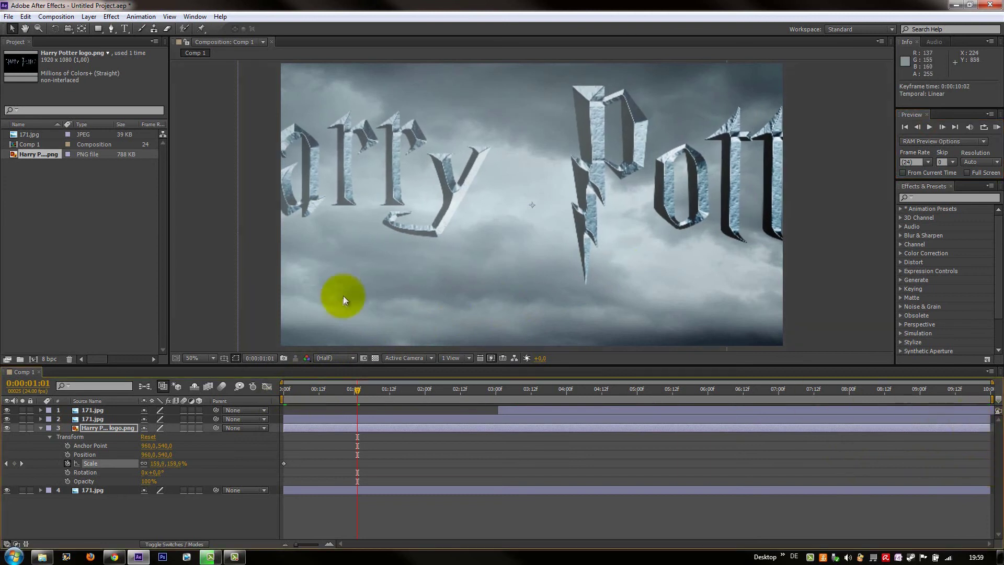
At 4:03, scale the logo down to about 99%, creating a new Scale keyframe
drag(384, 391, 575, 391)
scroll(561, 204, down, 6)
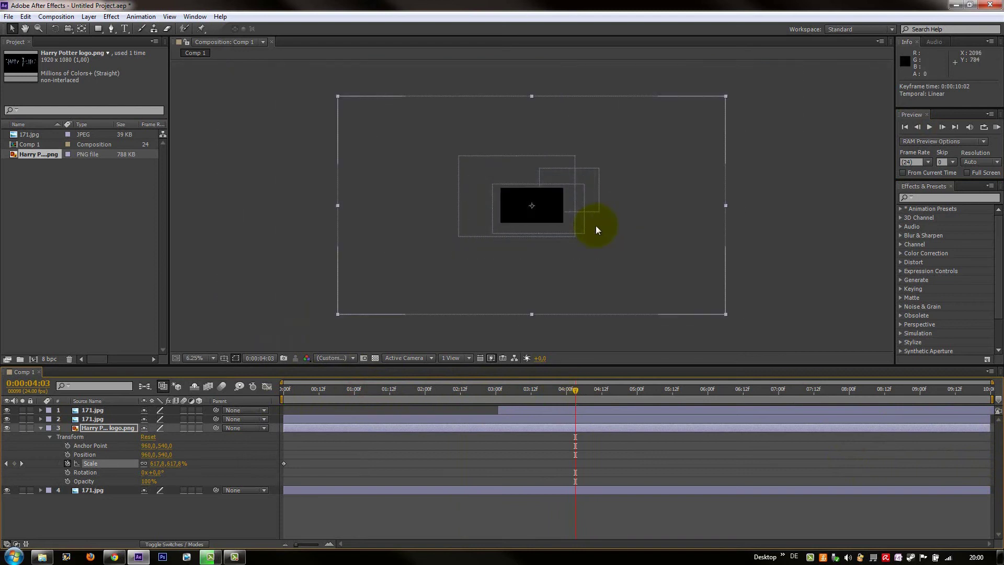
drag(725, 315, 561, 226)
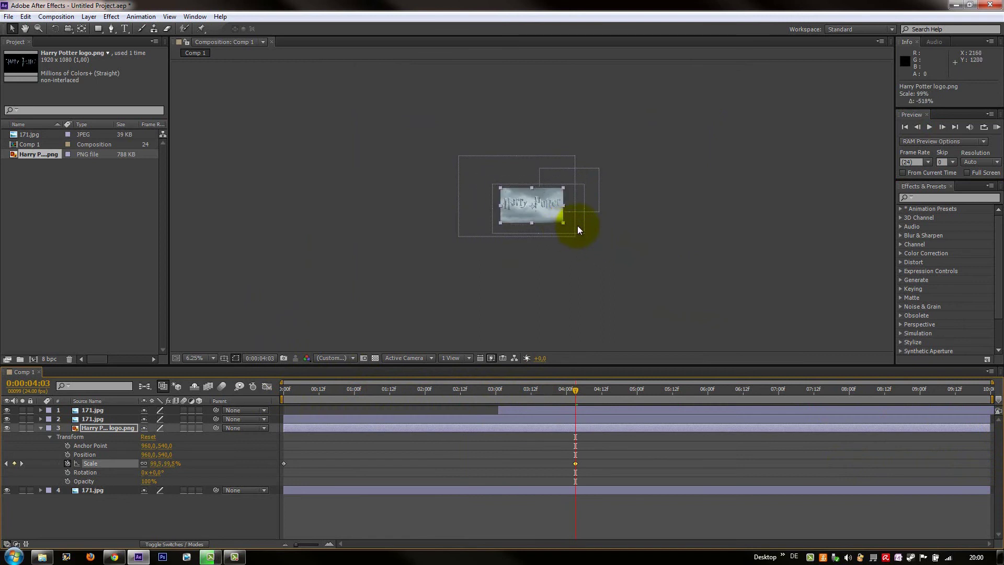
scroll(577, 225, up, 6)
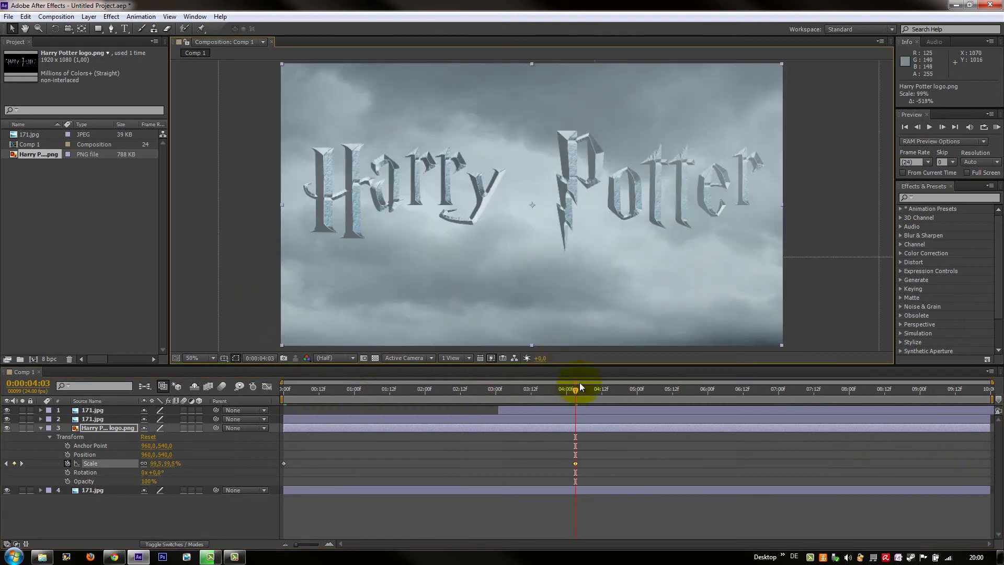
drag(575, 388, 184, 475)
Preview the zoom, then shrink the logo at 1:18 to add a smaller Scale keyframe
click(183, 508)
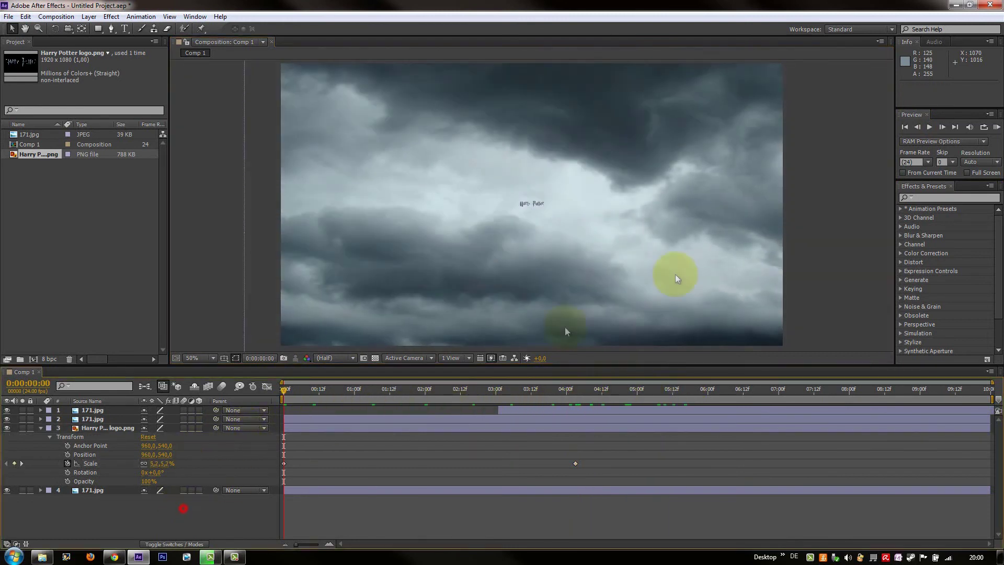
click(928, 127)
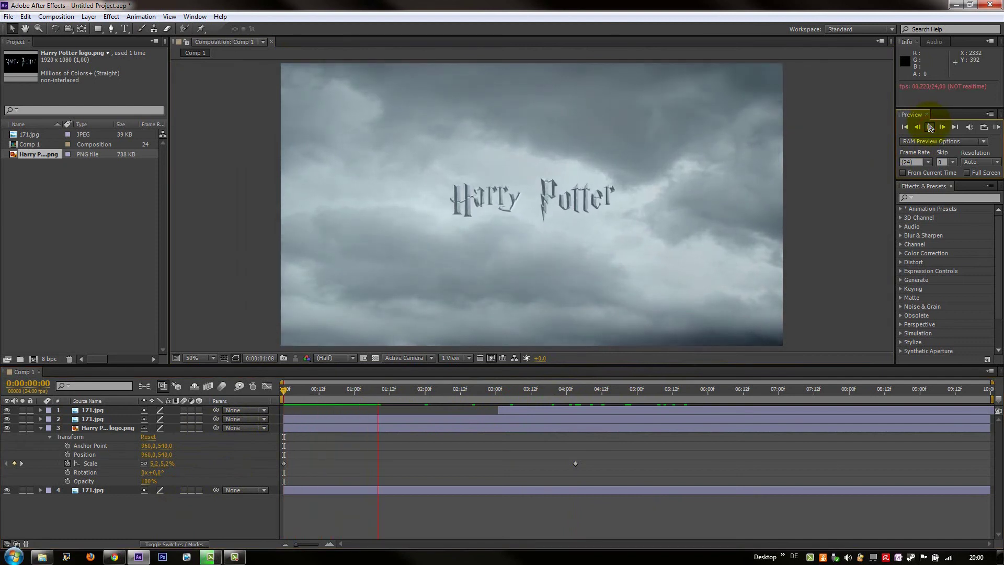
click(674, 174)
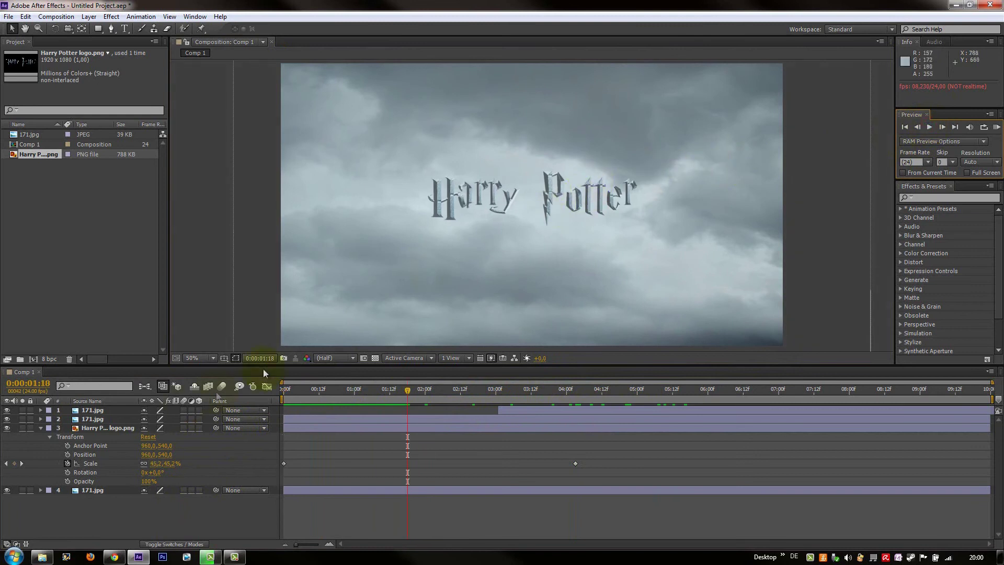
click(102, 425)
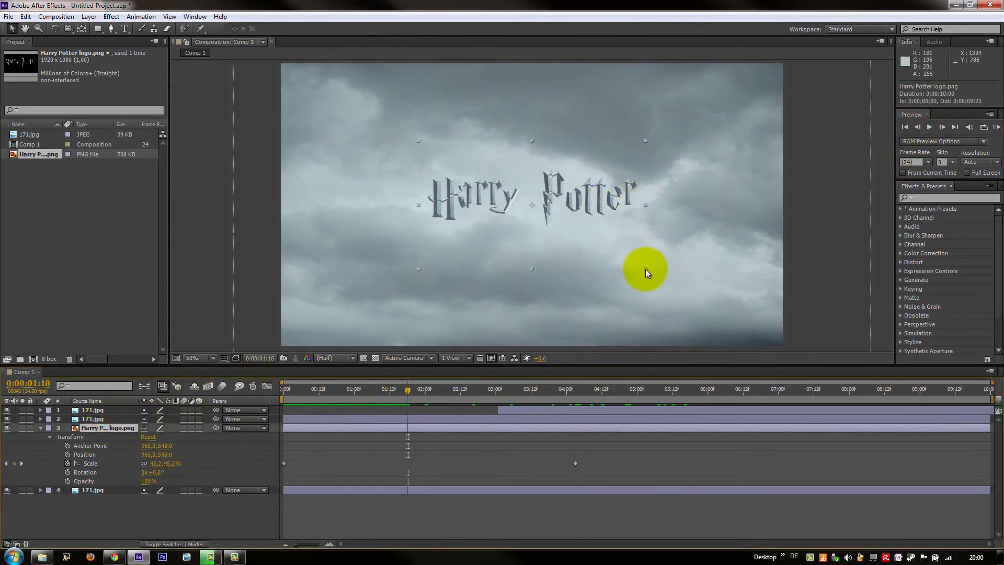
drag(645, 268, 560, 232)
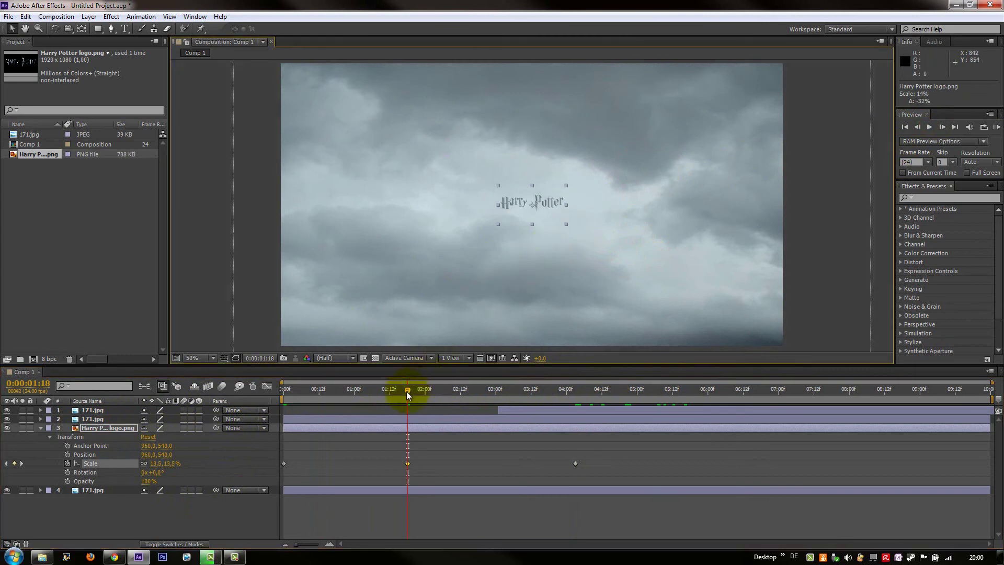
Reduce the logo's Scale at 6:17 to 536% and preview the revised zoom
drag(408, 394, 757, 388)
scroll(695, 209, down, 4)
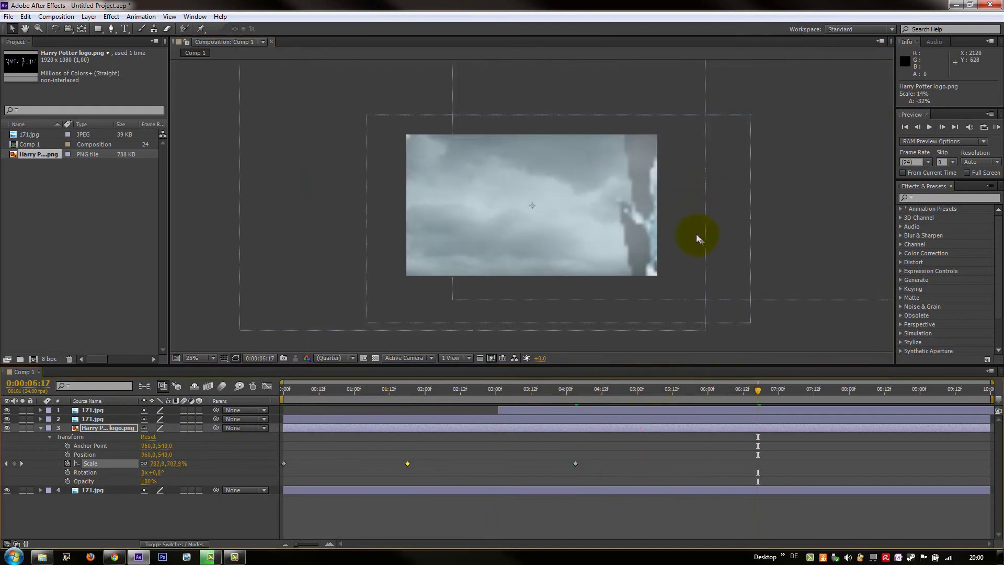
scroll(699, 243, down, 1)
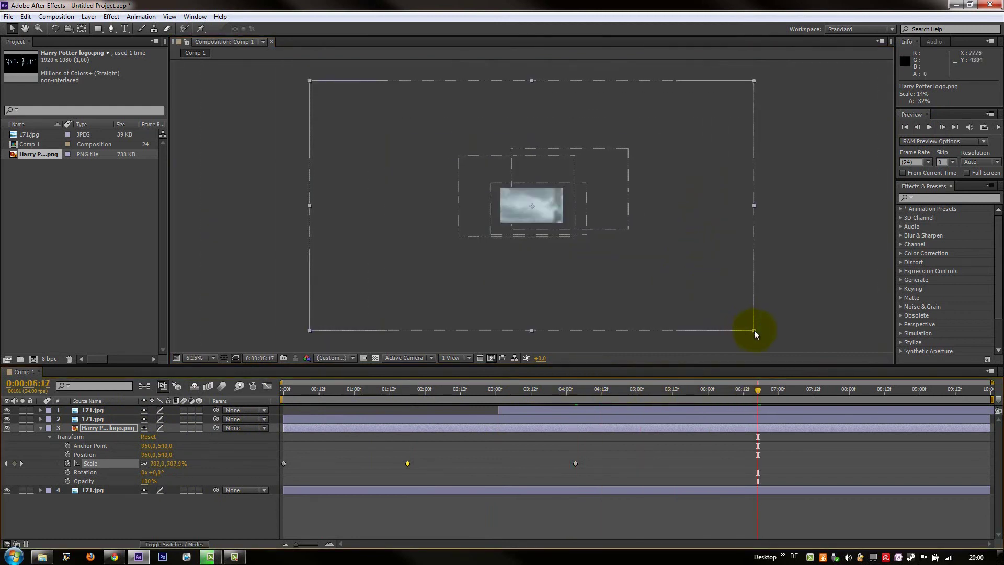
drag(742, 326, 700, 301)
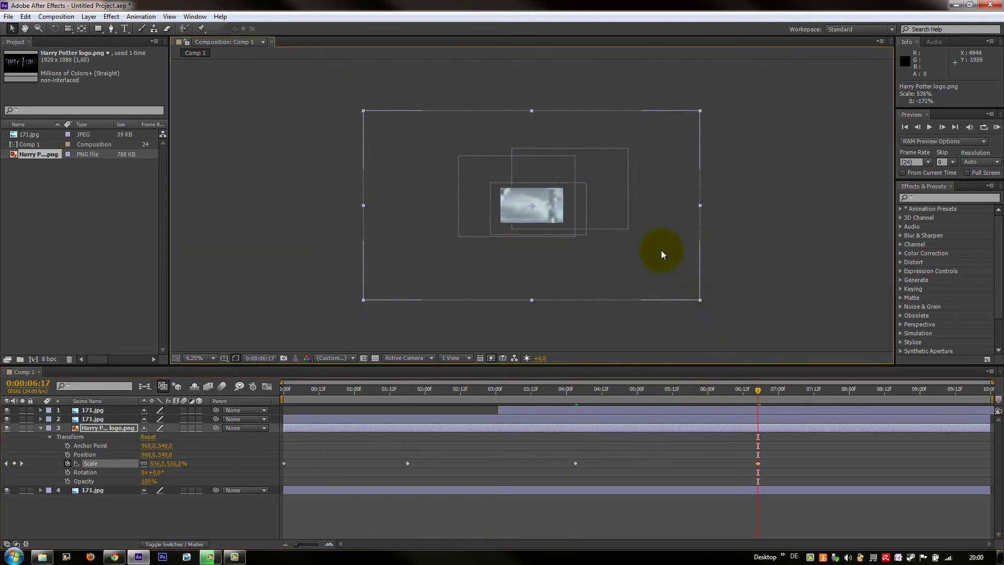
scroll(662, 254, up, 3)
click(321, 389)
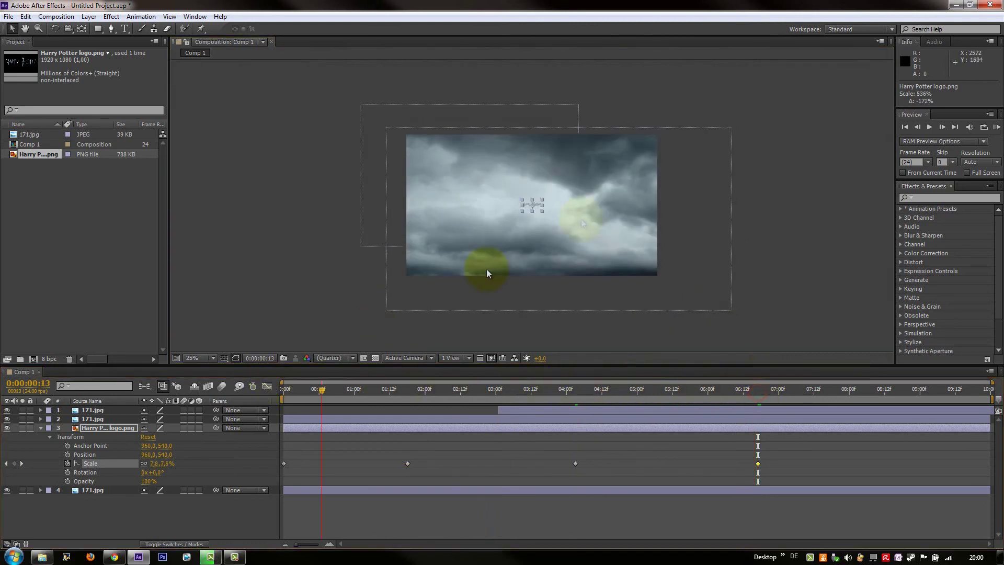
click(929, 127)
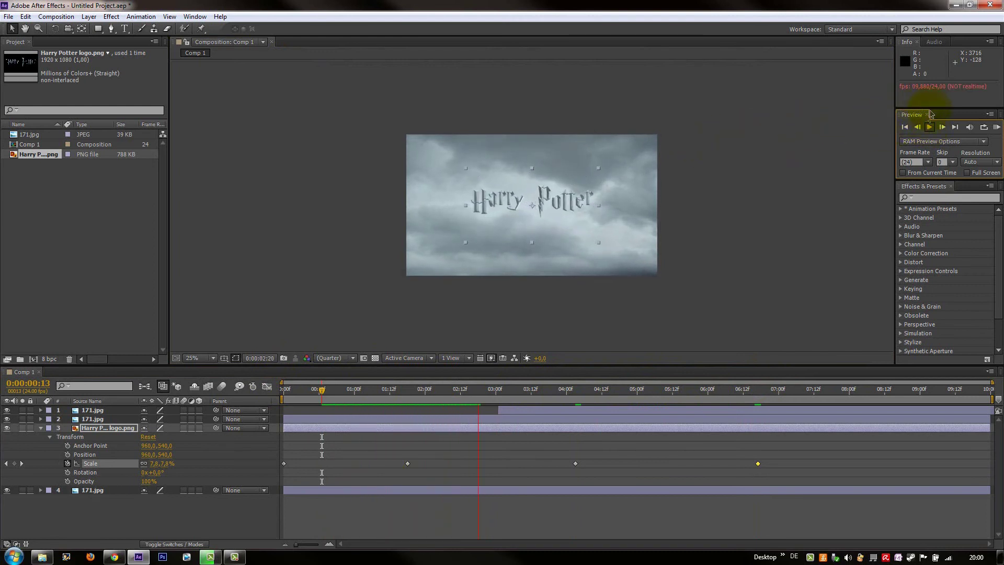
Stop the preview and duplicate the two 171.jpg cloud layers with copy and paste
click(496, 293)
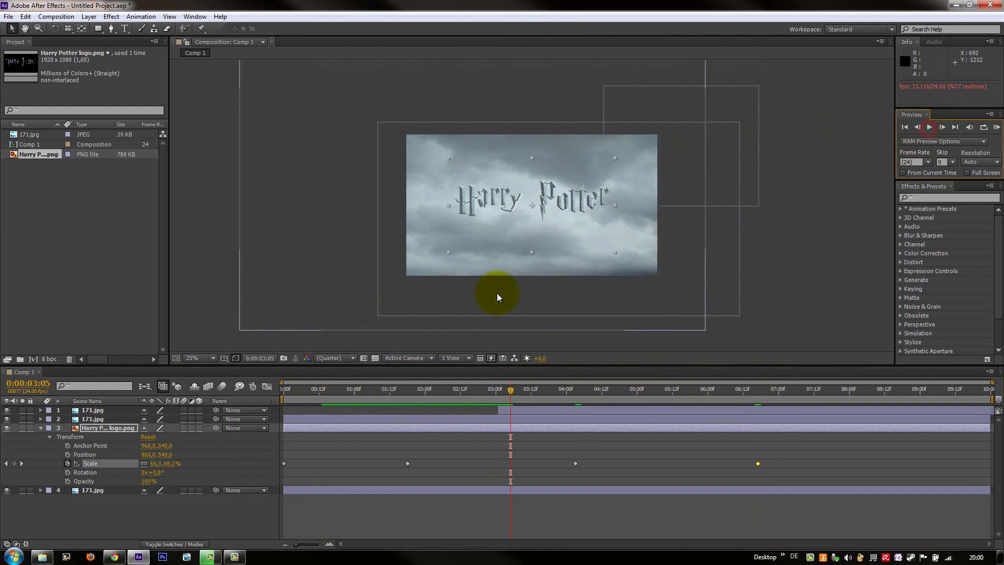
click(39, 428)
click(99, 469)
click(92, 419)
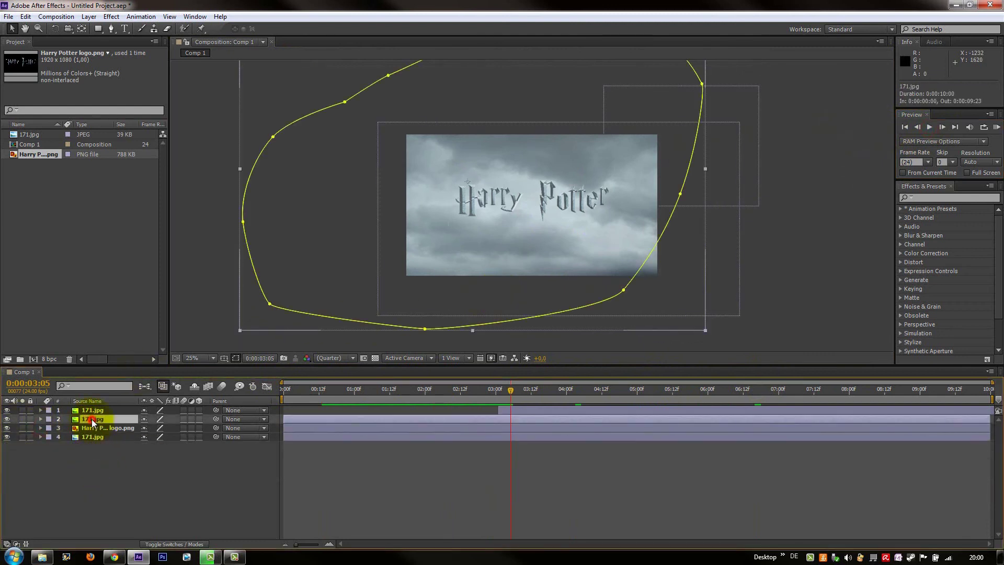
shift+click(99, 410)
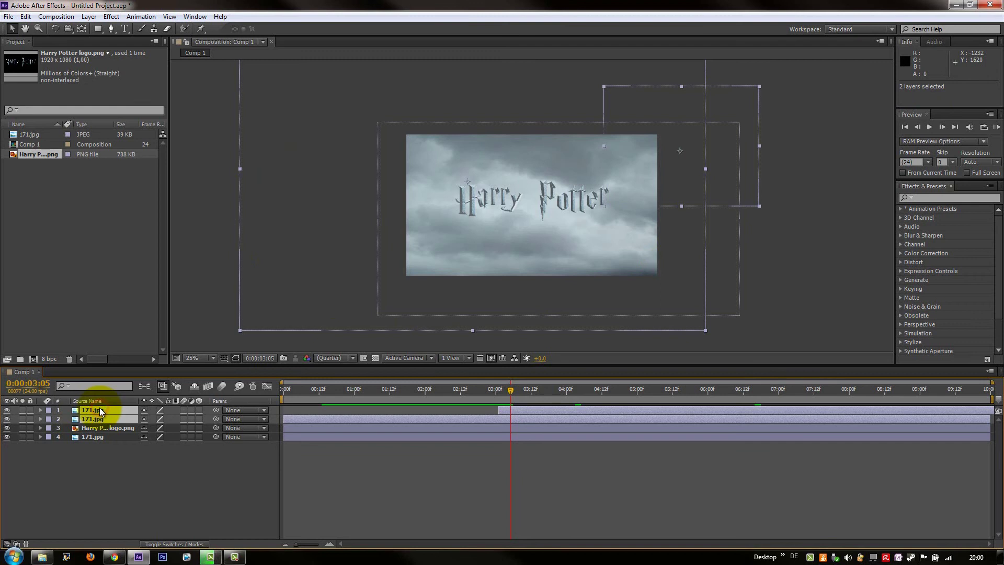
key(ctrl+c)
key(ctrl+v)
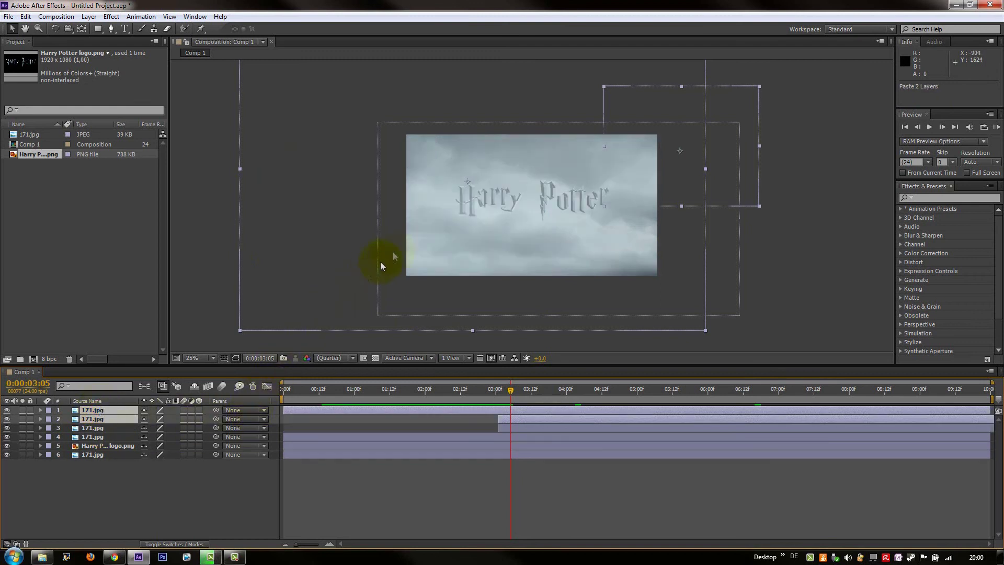
Shift the duplicated clouds left and down in frame and start them later in time
drag(422, 238, 164, 281)
drag(510, 410, 710, 409)
drag(526, 400, 914, 400)
key(Home)
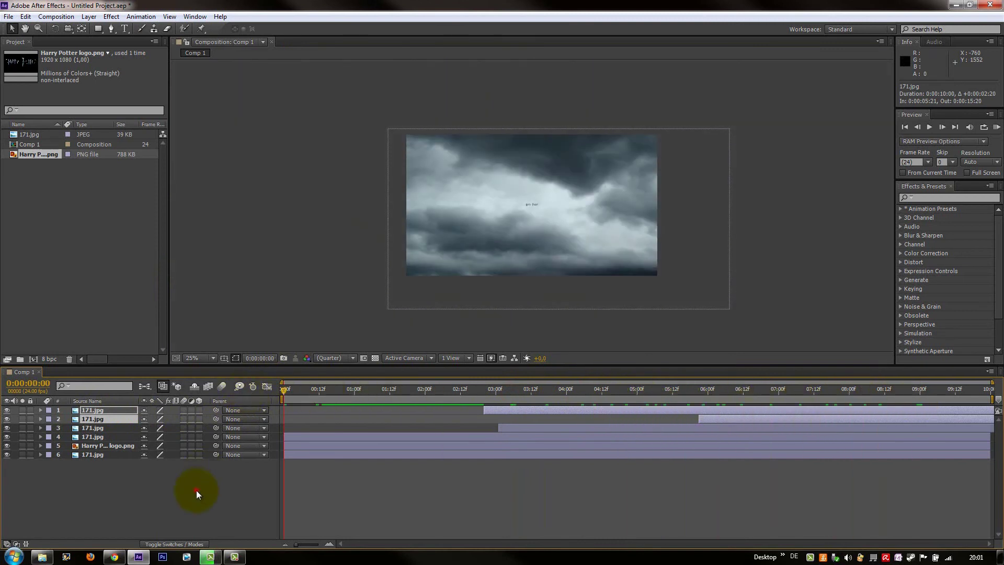
Add a new adjustment layer above all layers in Comp 1
right_click(196, 490)
mouse_move(269, 373)
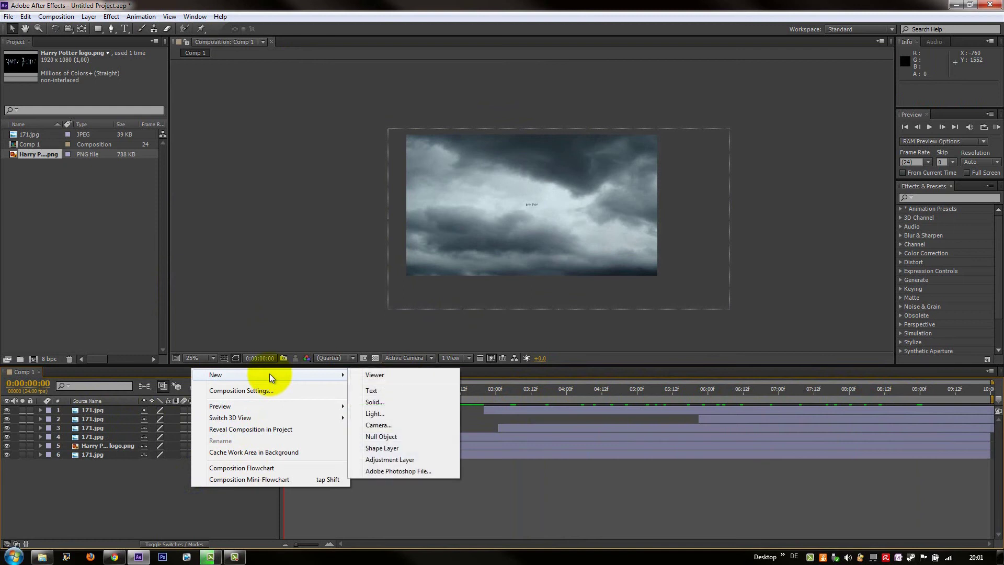
right_click(115, 478)
mouse_move(199, 369)
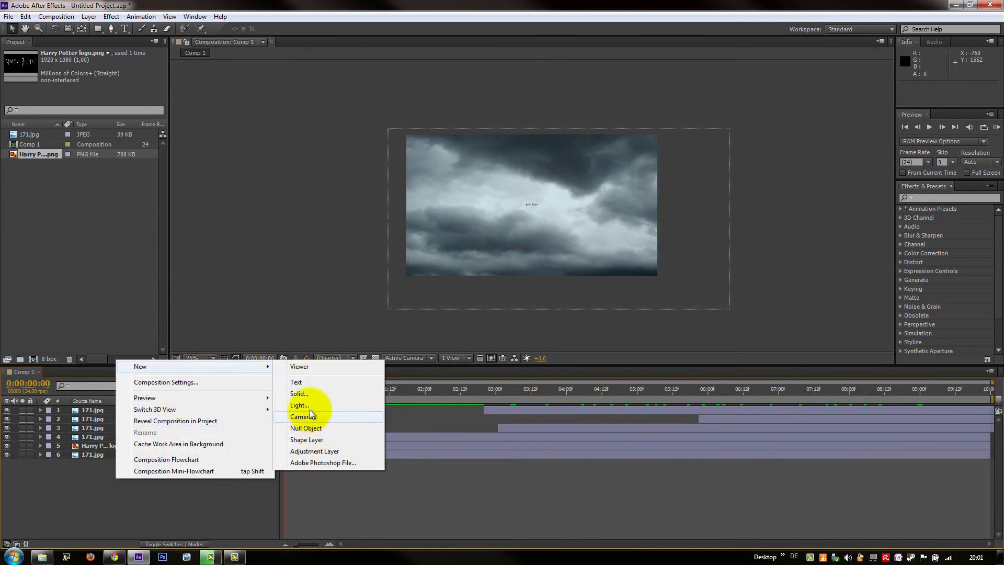
click(319, 452)
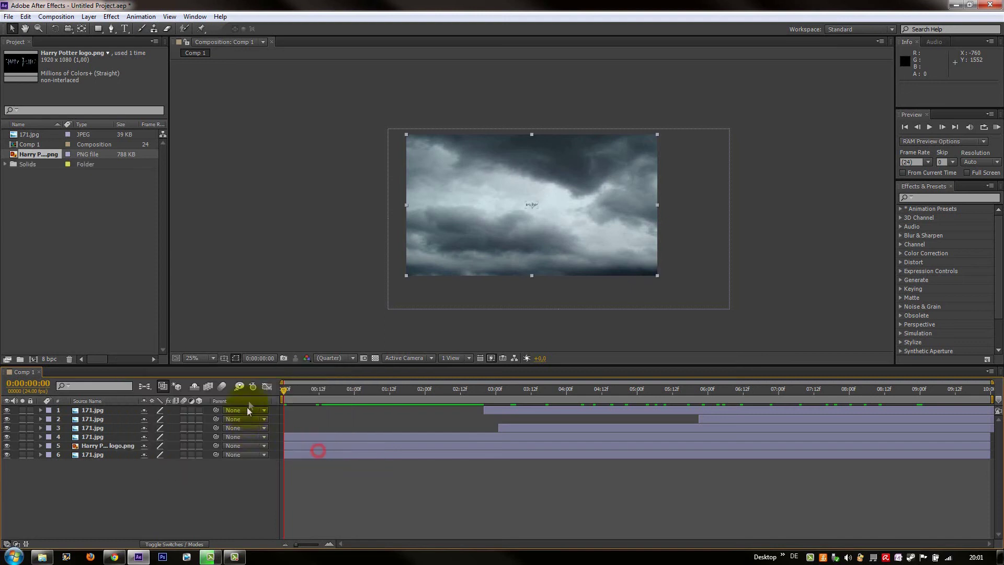
Apply Curves to the adjustment layer and bend the RGB curve into a contrast S-curve
click(112, 17)
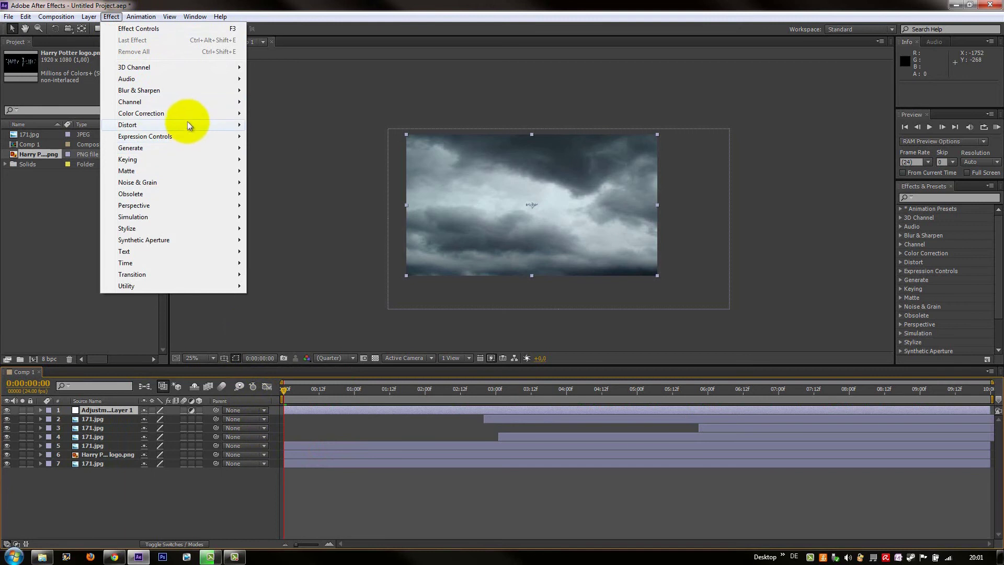
mouse_move(186, 113)
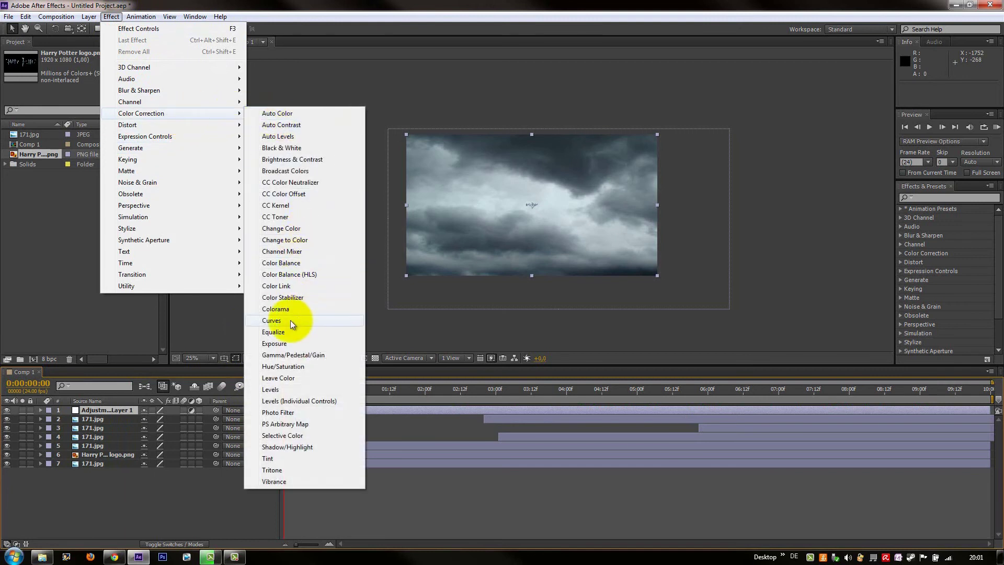
click(269, 320)
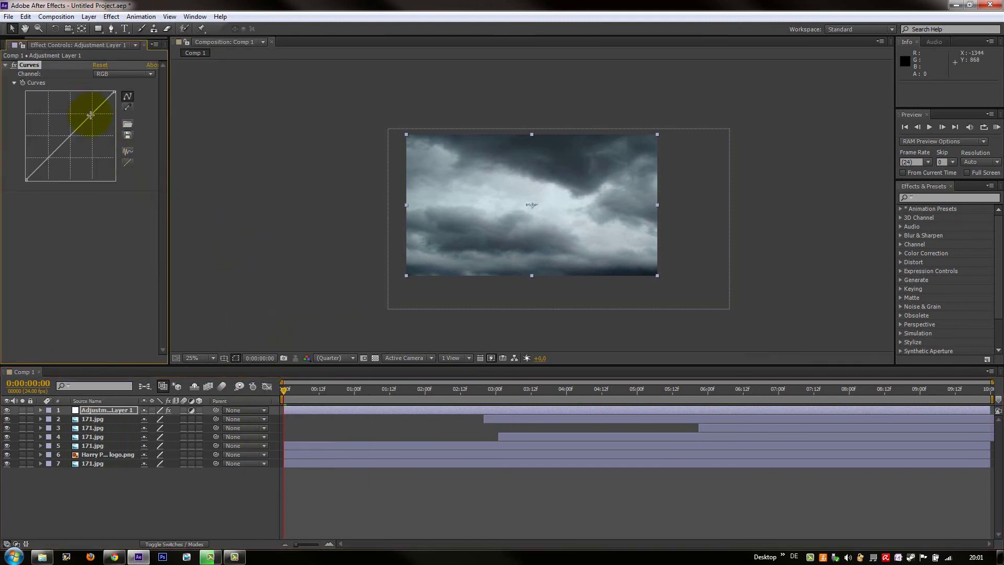
drag(92, 114, 89, 113)
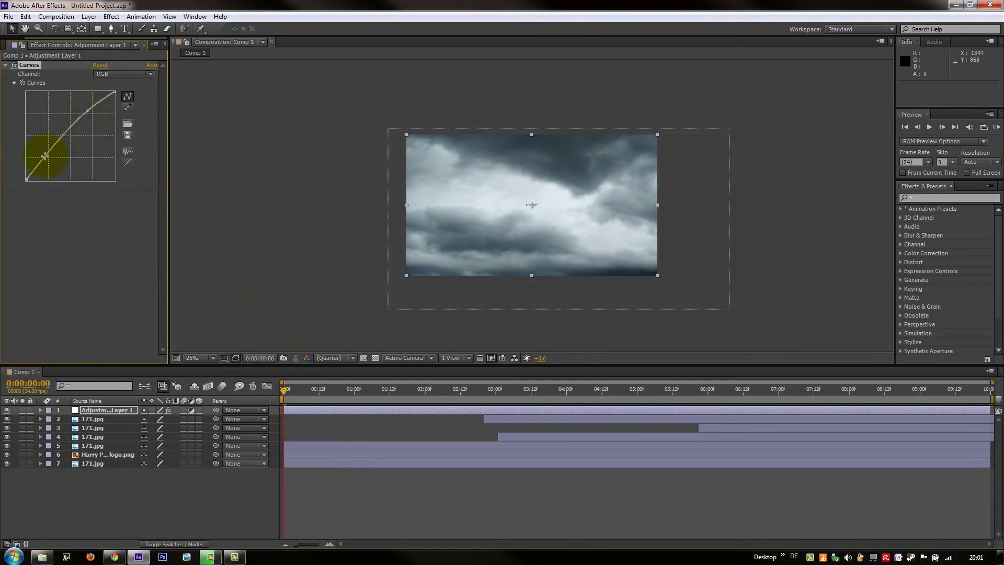
drag(46, 156, 53, 161)
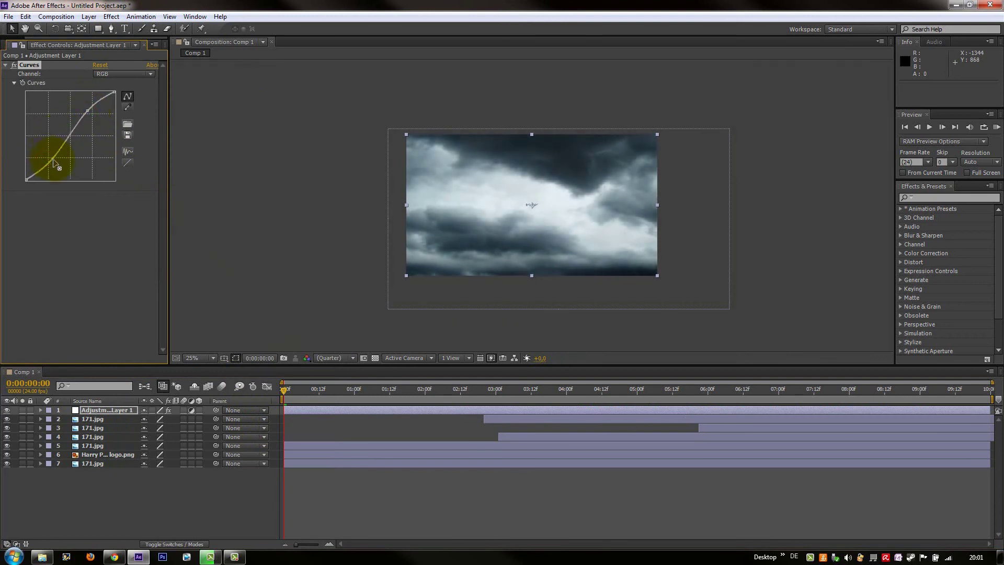
In Curves, lower the Red channel and raise the Blue channel to tint the clouds blue
click(111, 75)
click(109, 95)
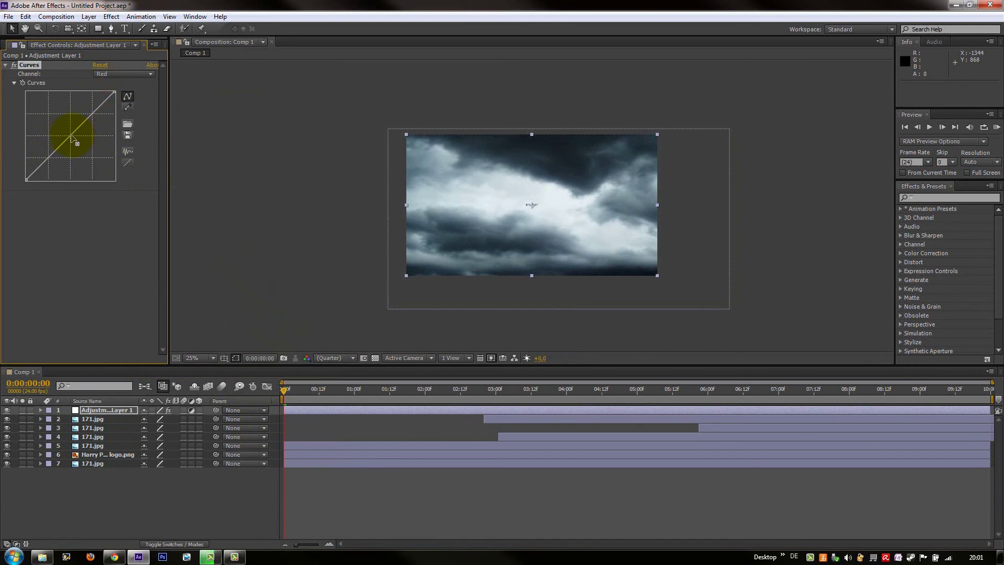
drag(76, 136, 78, 138)
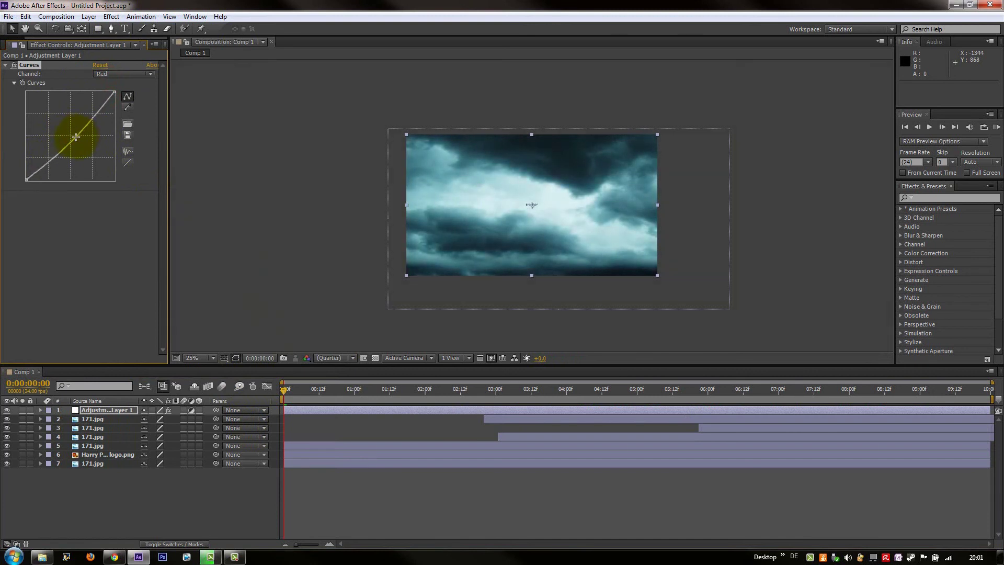
click(119, 77)
click(110, 115)
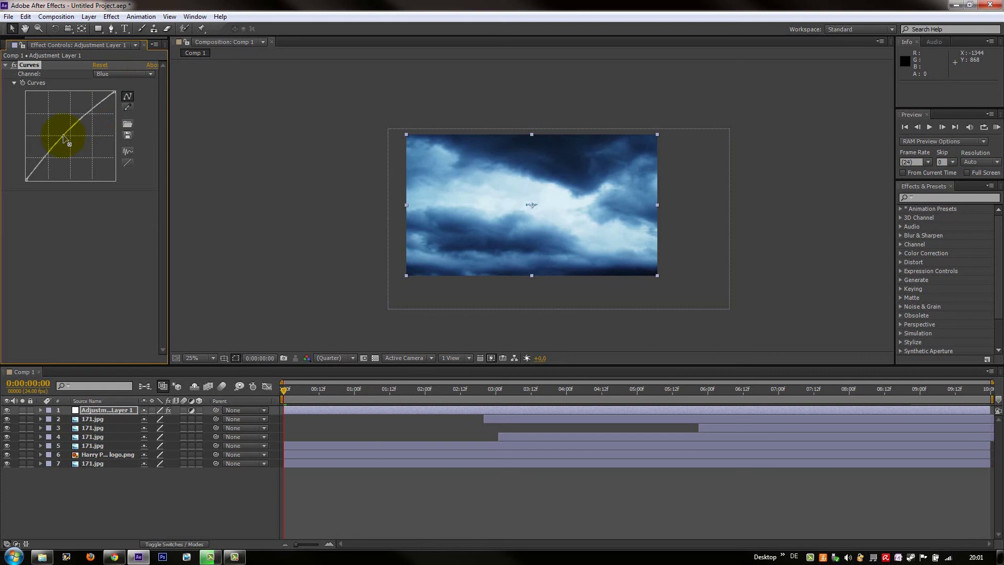
drag(65, 138, 64, 135)
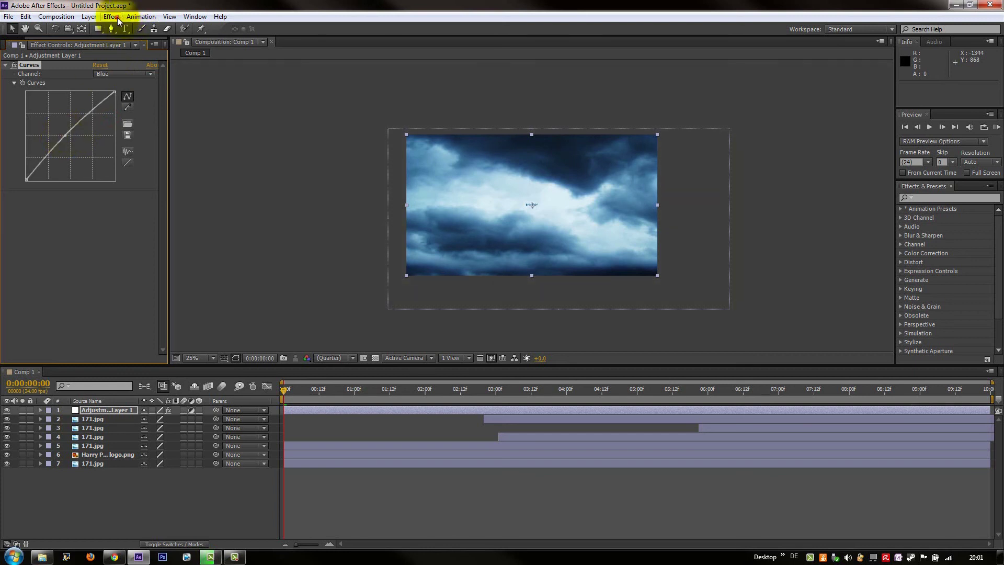
Add Hue/Saturation with master saturation at -36 and move it above Curves
click(117, 18)
mouse_move(214, 114)
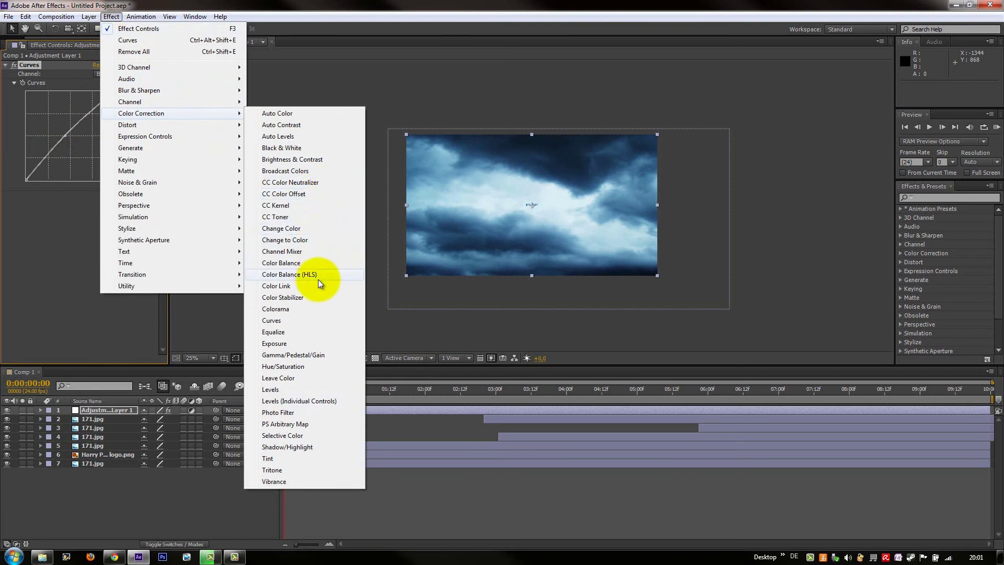
click(300, 367)
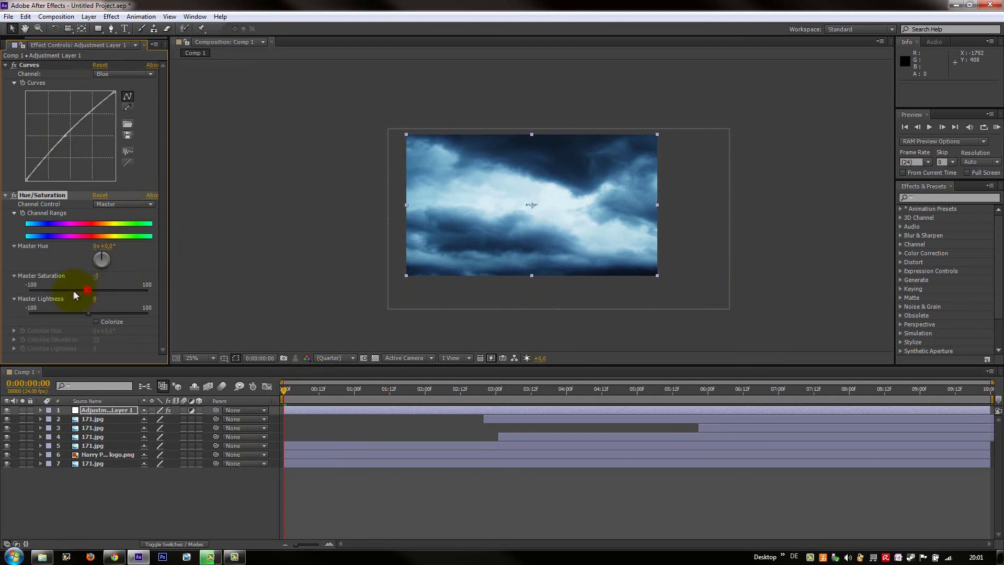
drag(68, 290, 67, 291)
drag(40, 196, 37, 64)
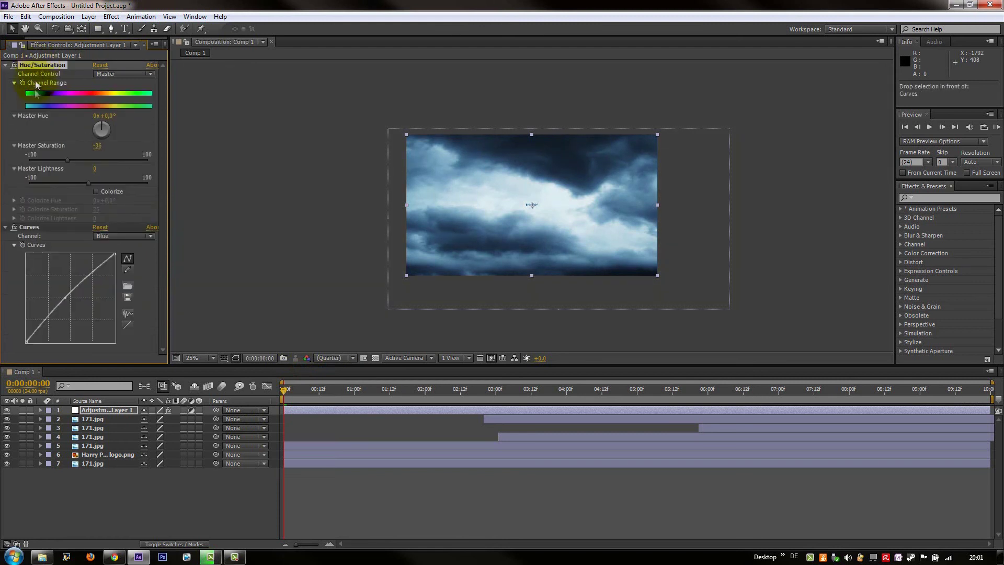
Reshape the Curves RGB curve, pulling midtones down and adjusting the upper point for contrast
click(111, 238)
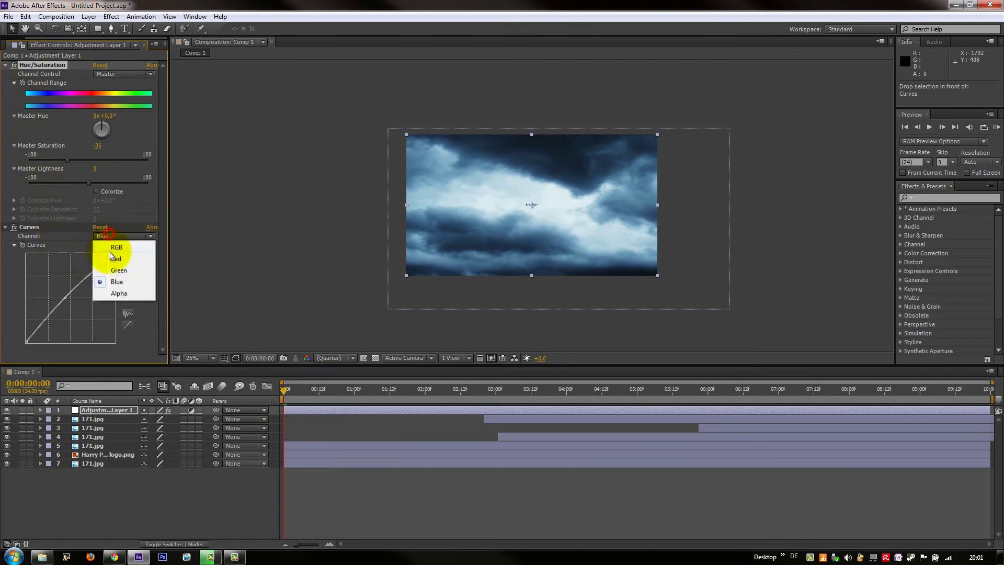
click(112, 251)
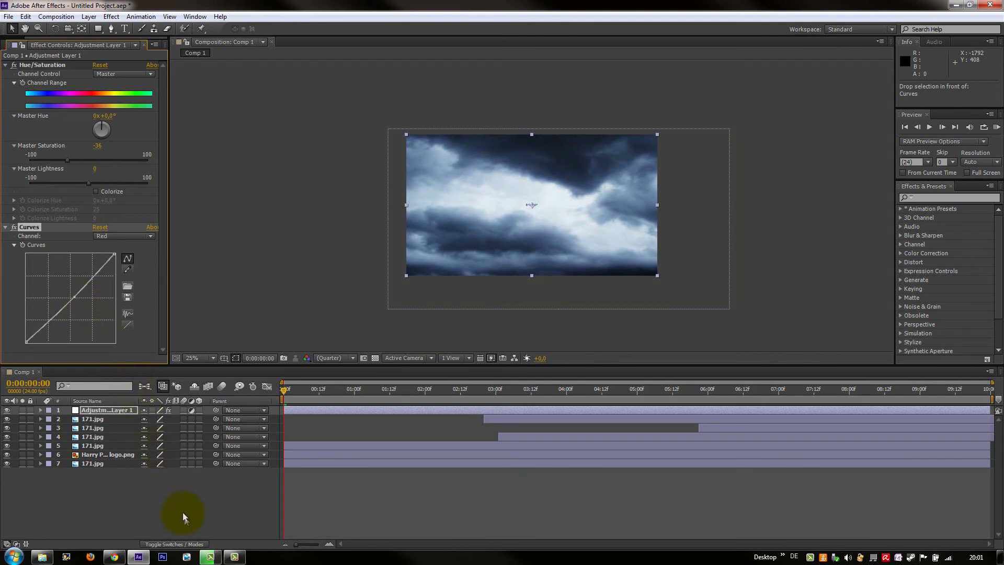
drag(285, 388, 334, 387)
click(105, 236)
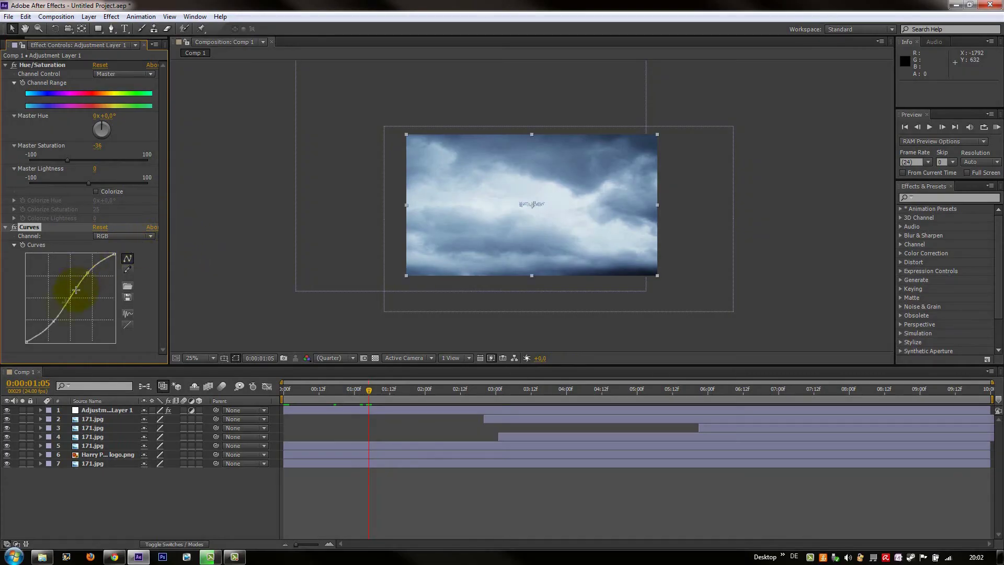
drag(75, 290, 67, 327)
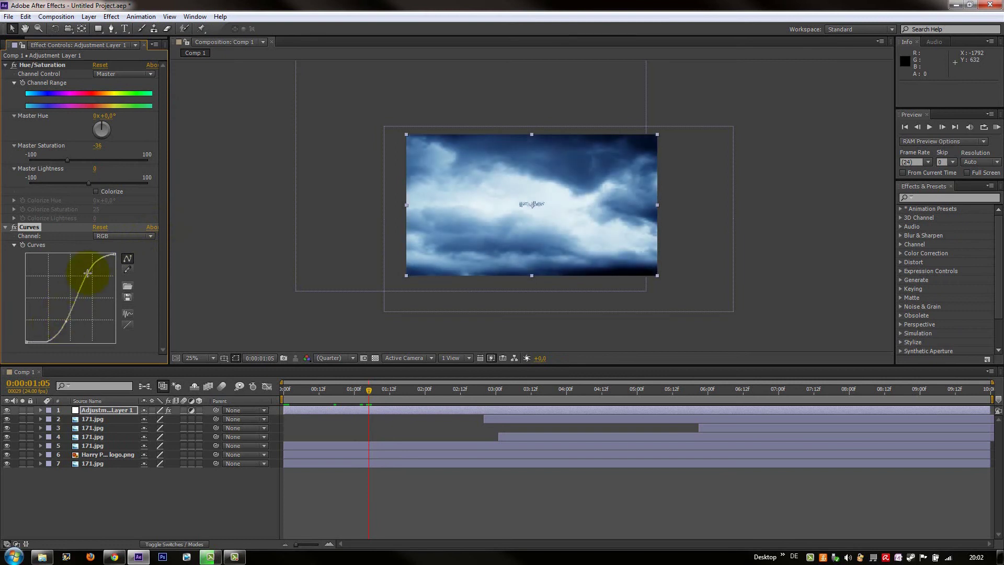
mouse_move(92, 275)
mouse_down()
mouse_move(105, 293)
mouse_move(95, 276)
mouse_up()
Apply Brightness & Contrast to the adjustment layer with Brightness lowered to -37
click(112, 16)
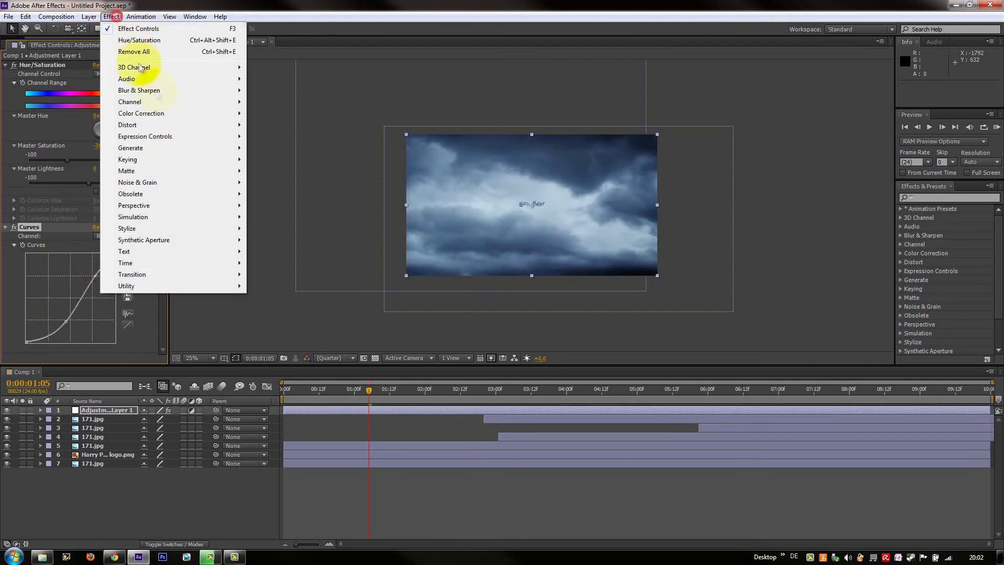
mouse_move(174, 116)
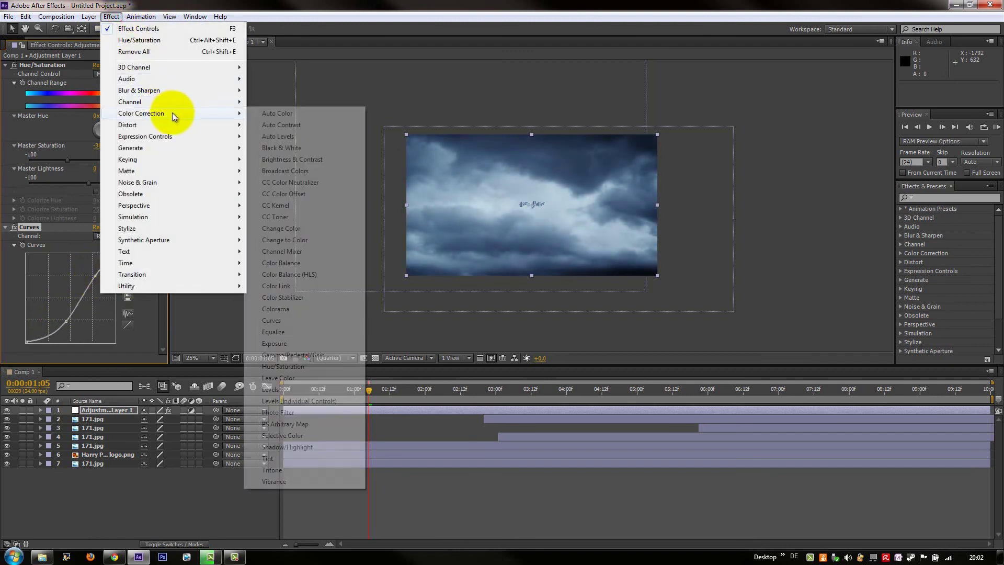
click(311, 159)
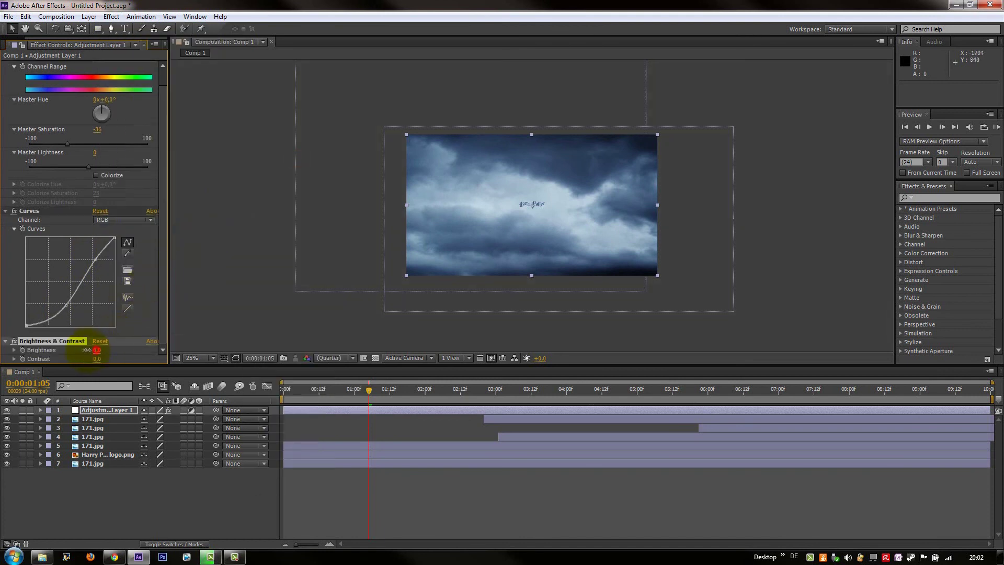
drag(87, 350, 78, 349)
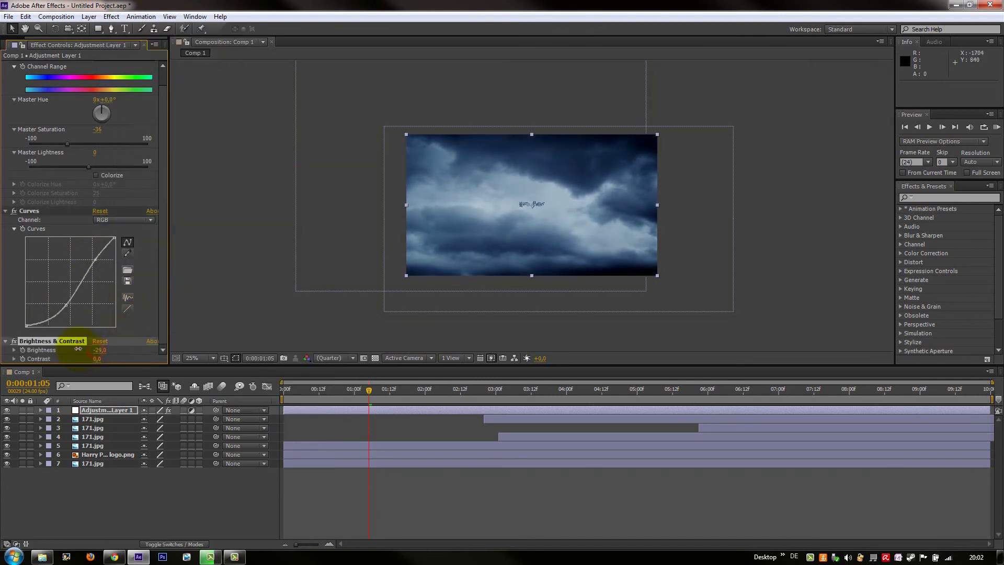
click(190, 497)
drag(369, 393, 244, 501)
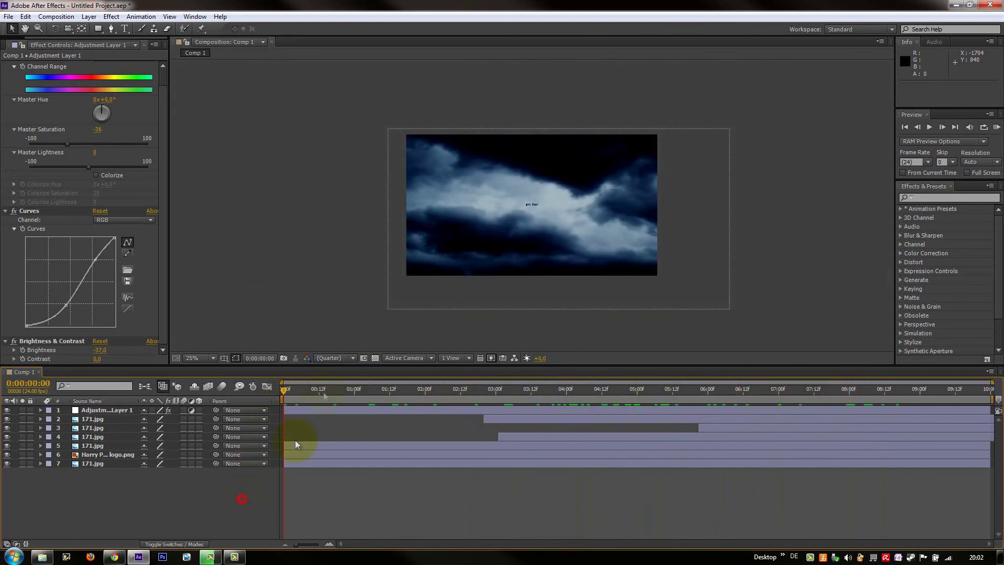
Keyframe the Harry Potter logo's Opacity at 0% on the first frame
scroll(485, 202, up, 1)
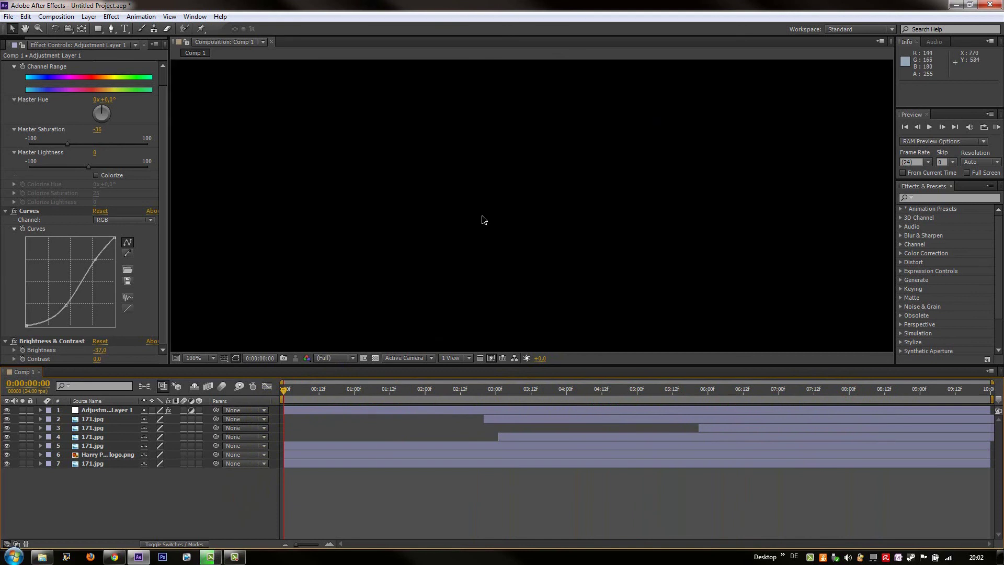
click(482, 216)
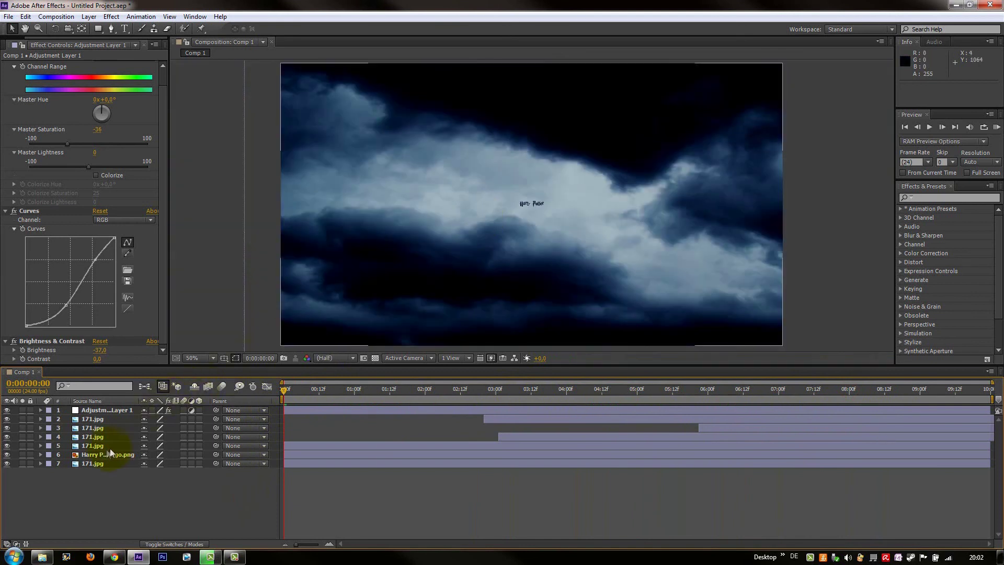
click(105, 454)
click(41, 454)
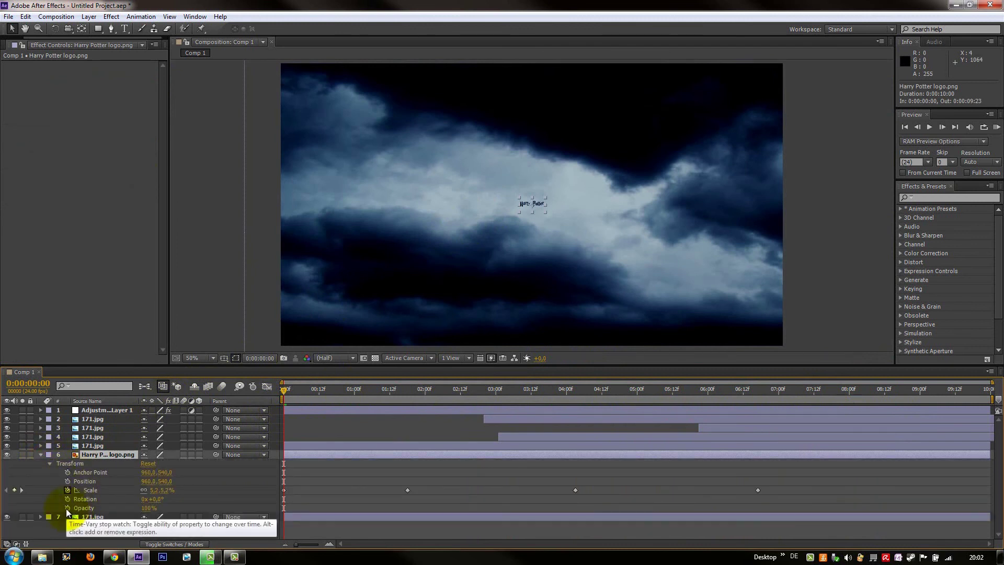
click(67, 507)
click(157, 507)
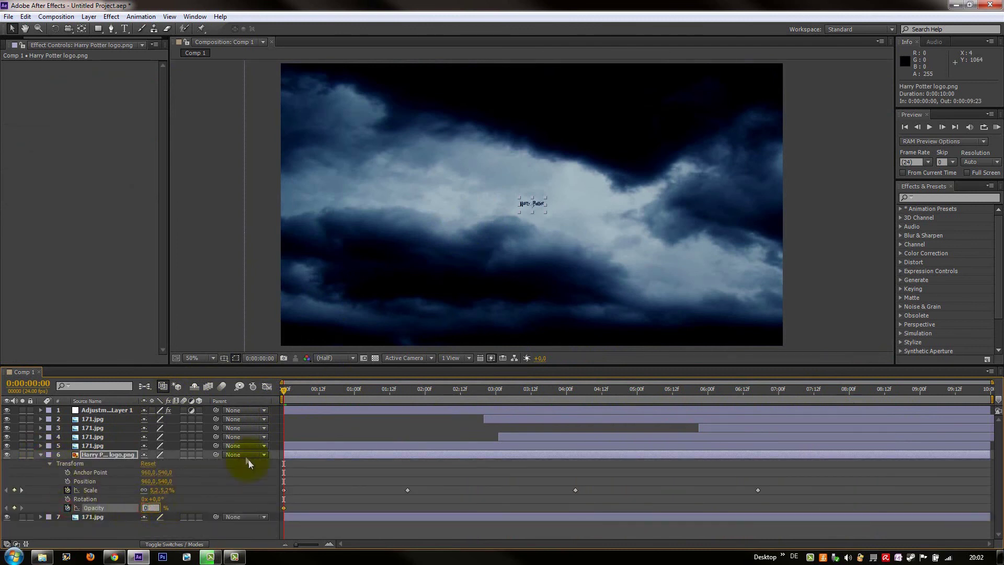
text(0)
key(Return)
Set the logo's Opacity to 100% at frame 17, then return to the start
click(286, 390)
drag(297, 389, 333, 390)
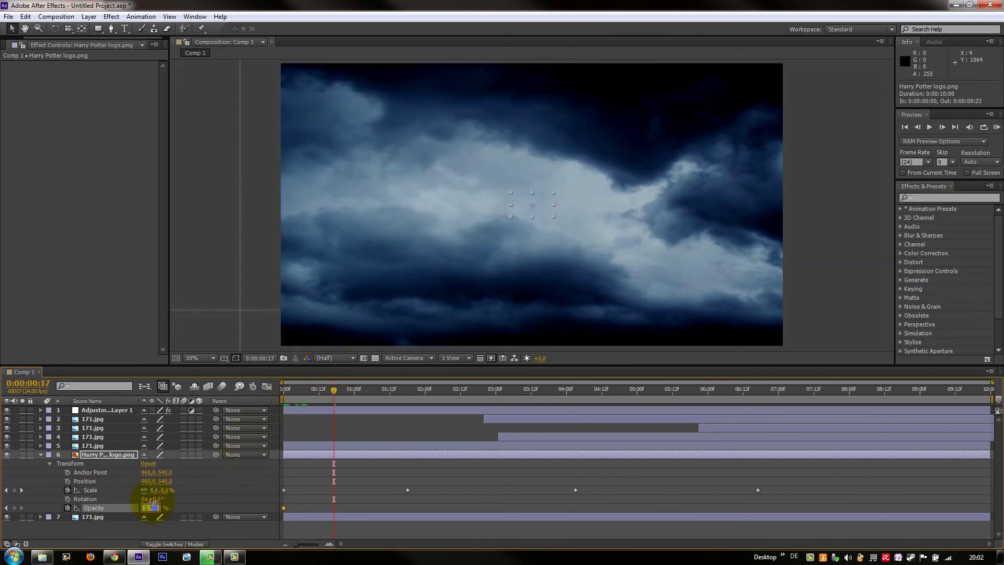
text(100)
key(Return)
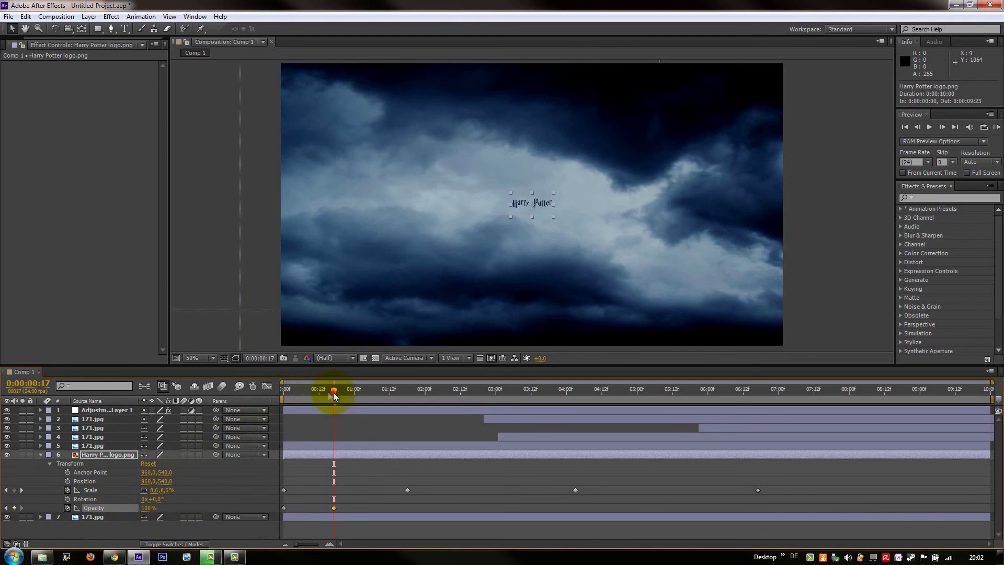
drag(334, 391, 265, 402)
click(126, 530)
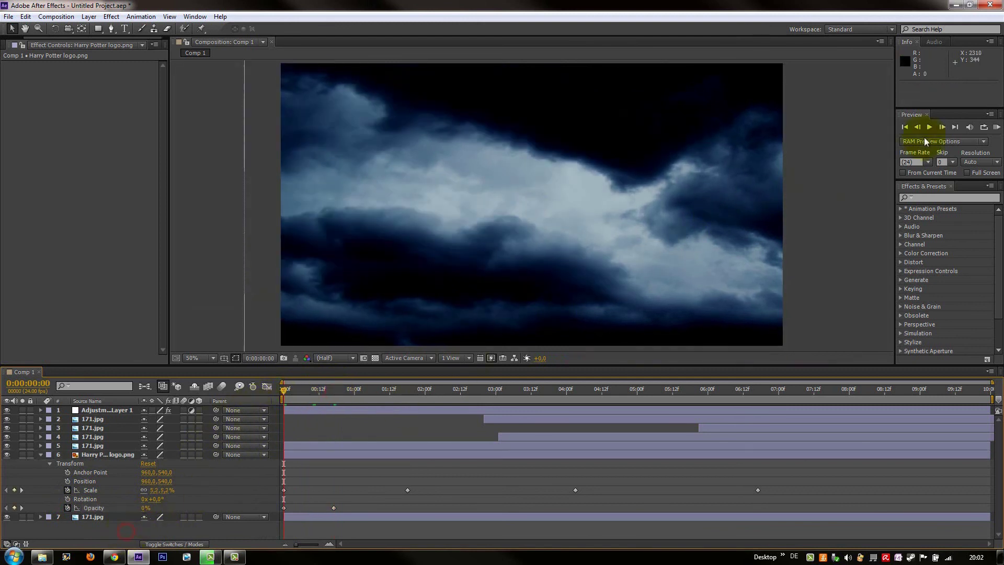
click(994, 129)
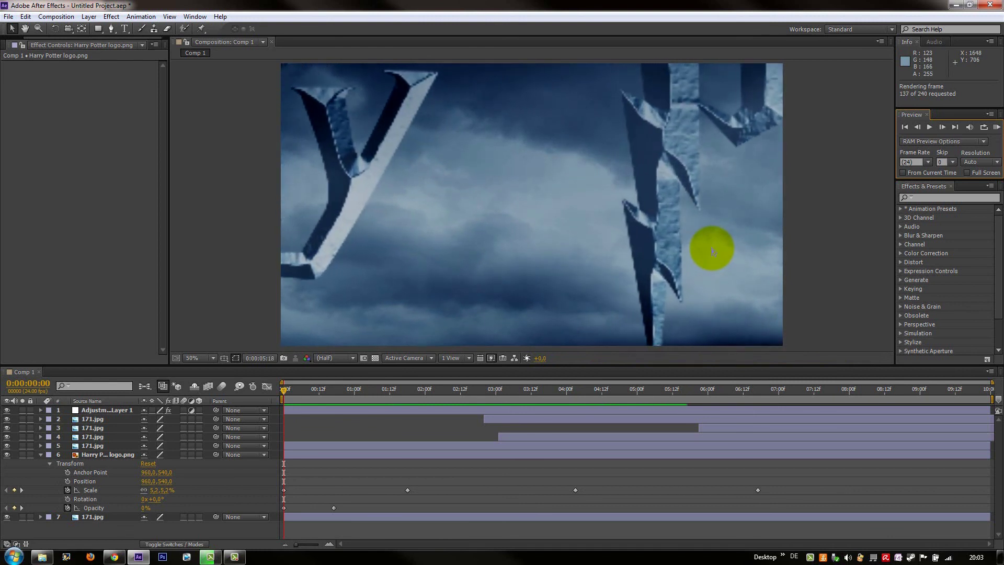
click(924, 127)
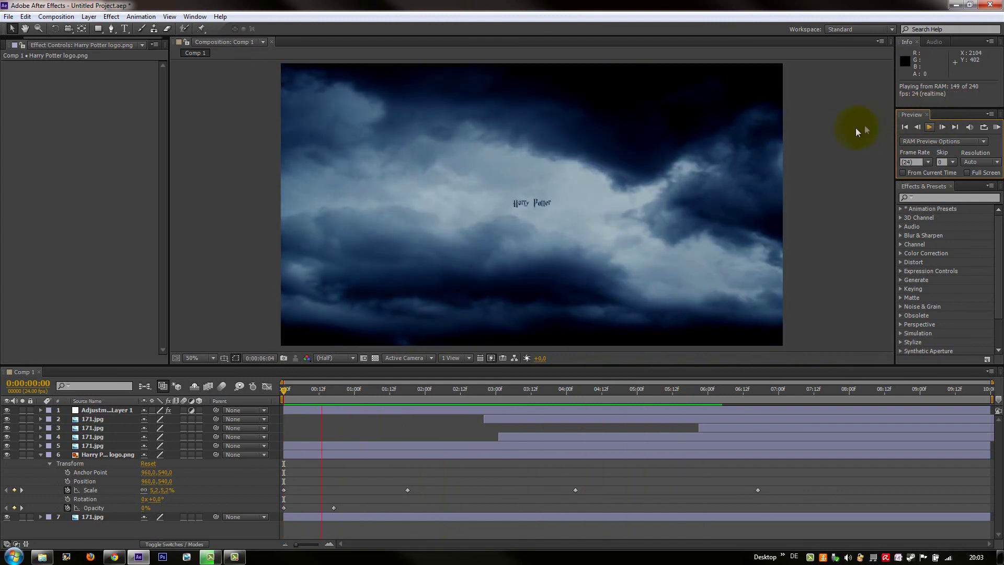
click(928, 127)
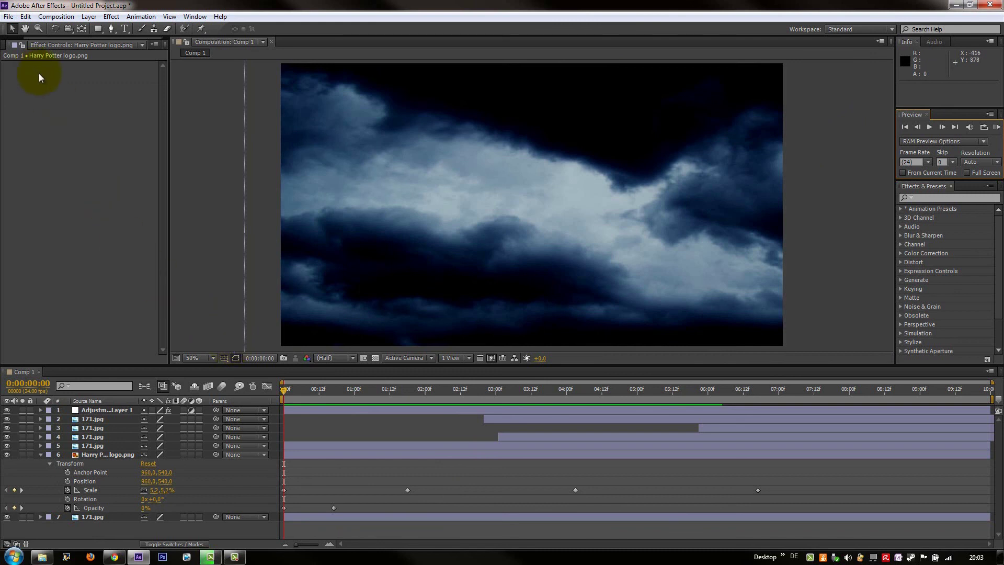
Add Comp 1 to the Render Queue and confirm its Best Settings render settings
click(9, 16)
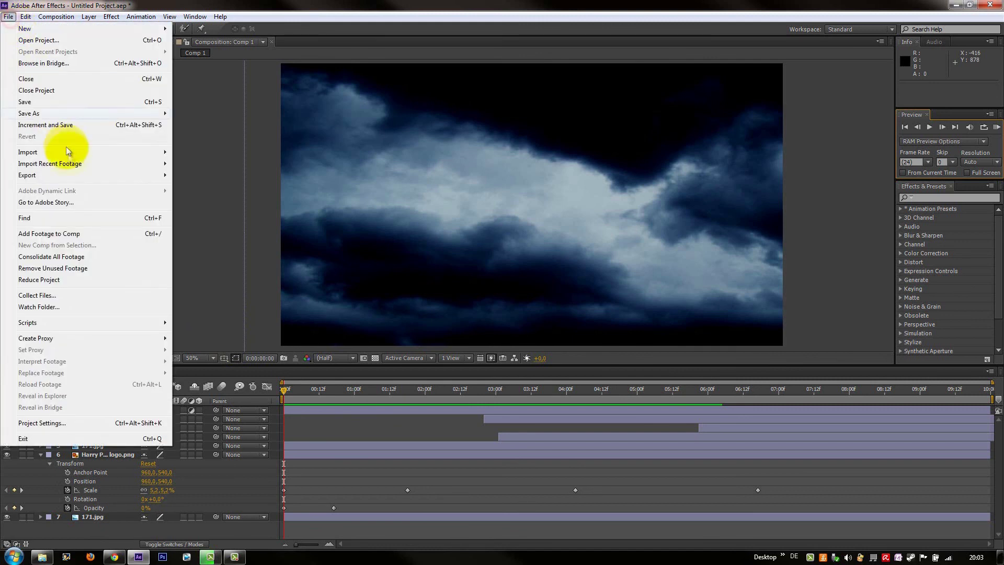
mouse_move(73, 176)
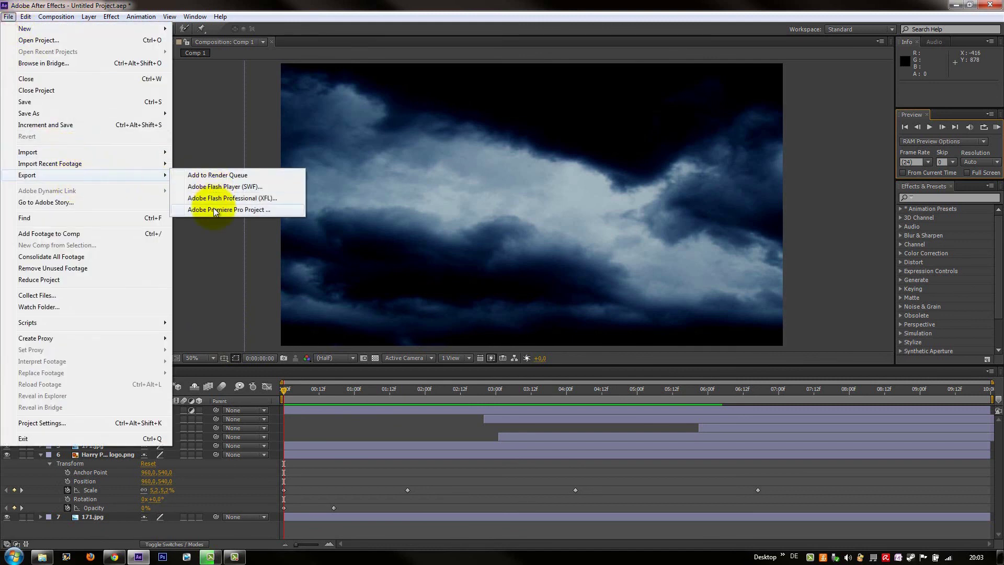
click(202, 177)
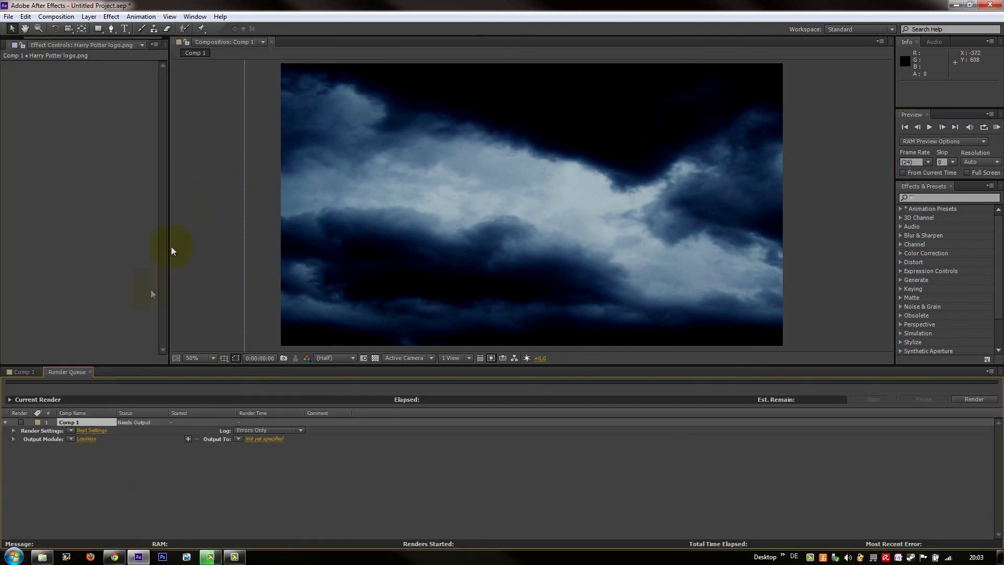
click(91, 431)
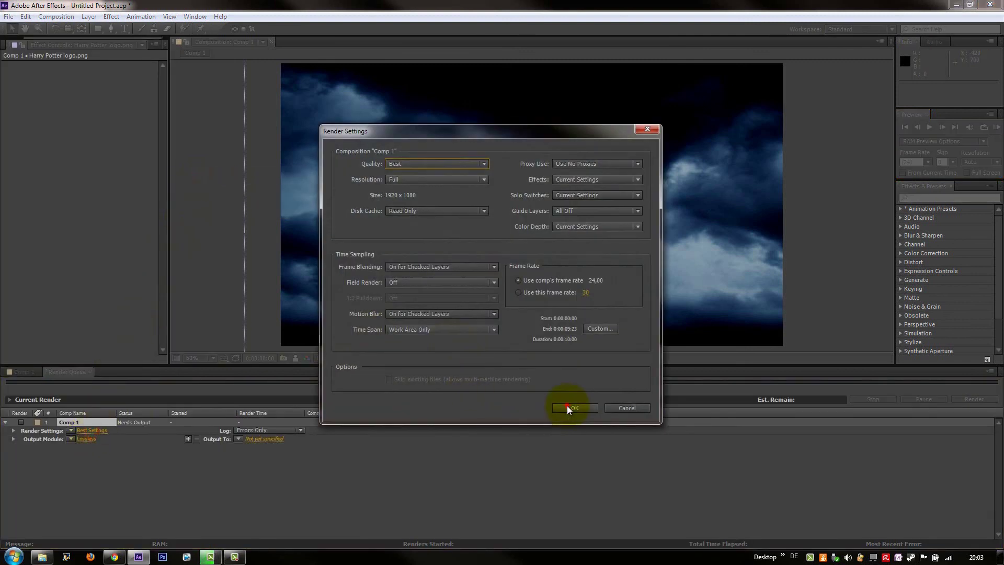
click(571, 407)
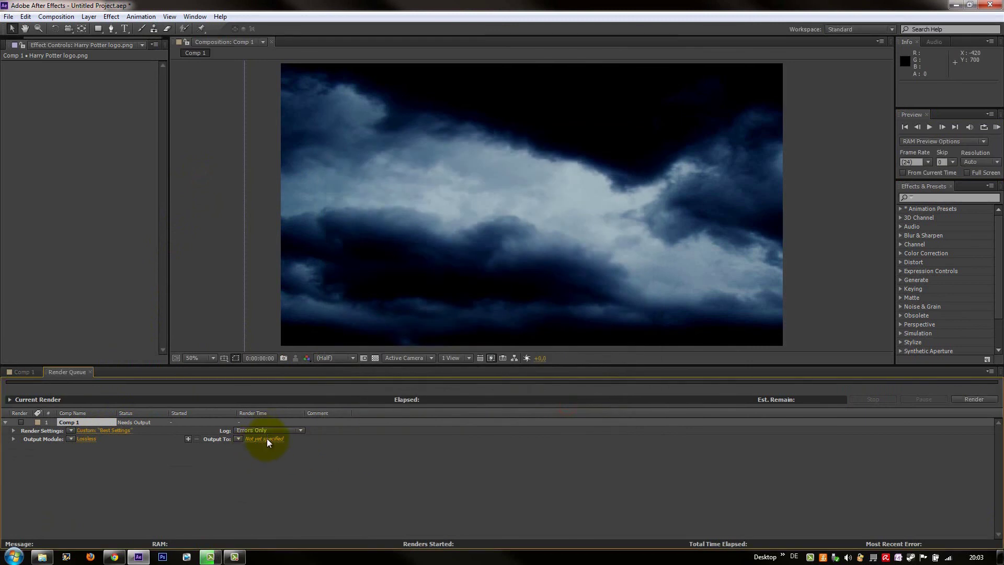